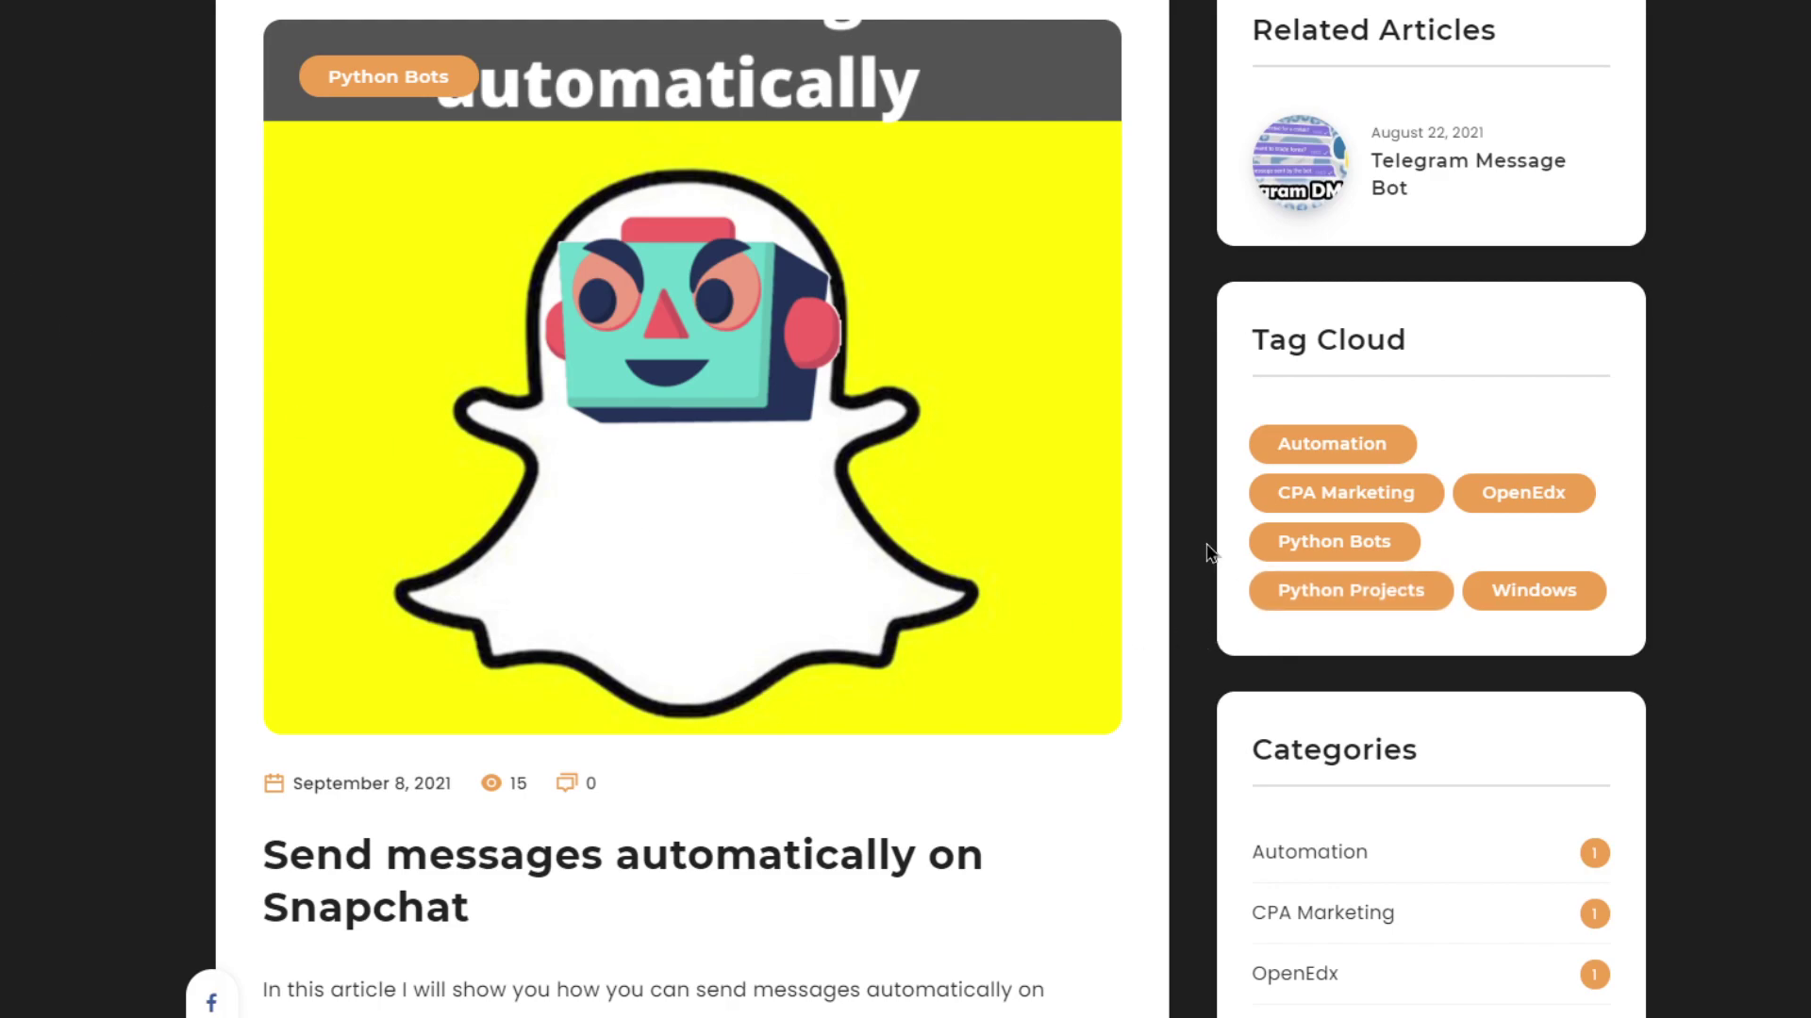
Read the Snapchat messaging article's introduction and its first section on installing Python and an emulator
scroll(1206, 551, "up", 2)
scroll(1206, 552, "down", 3)
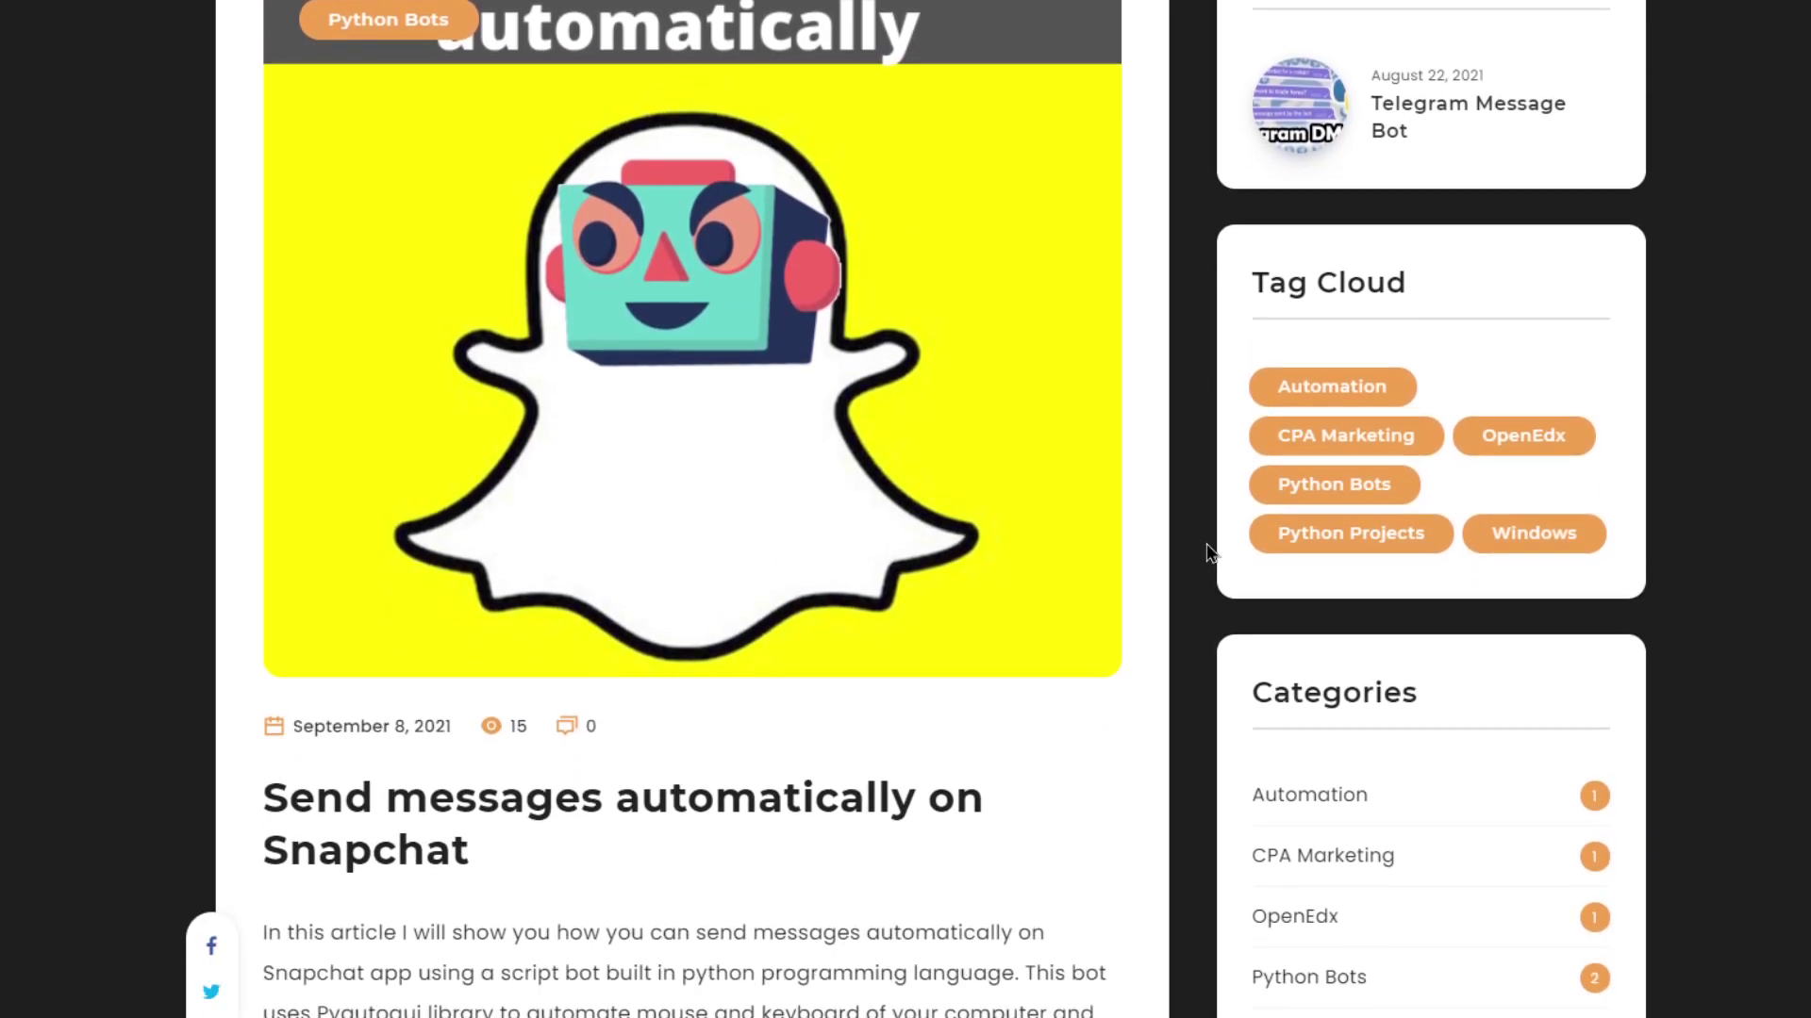
scroll(1210, 552, "down", 1)
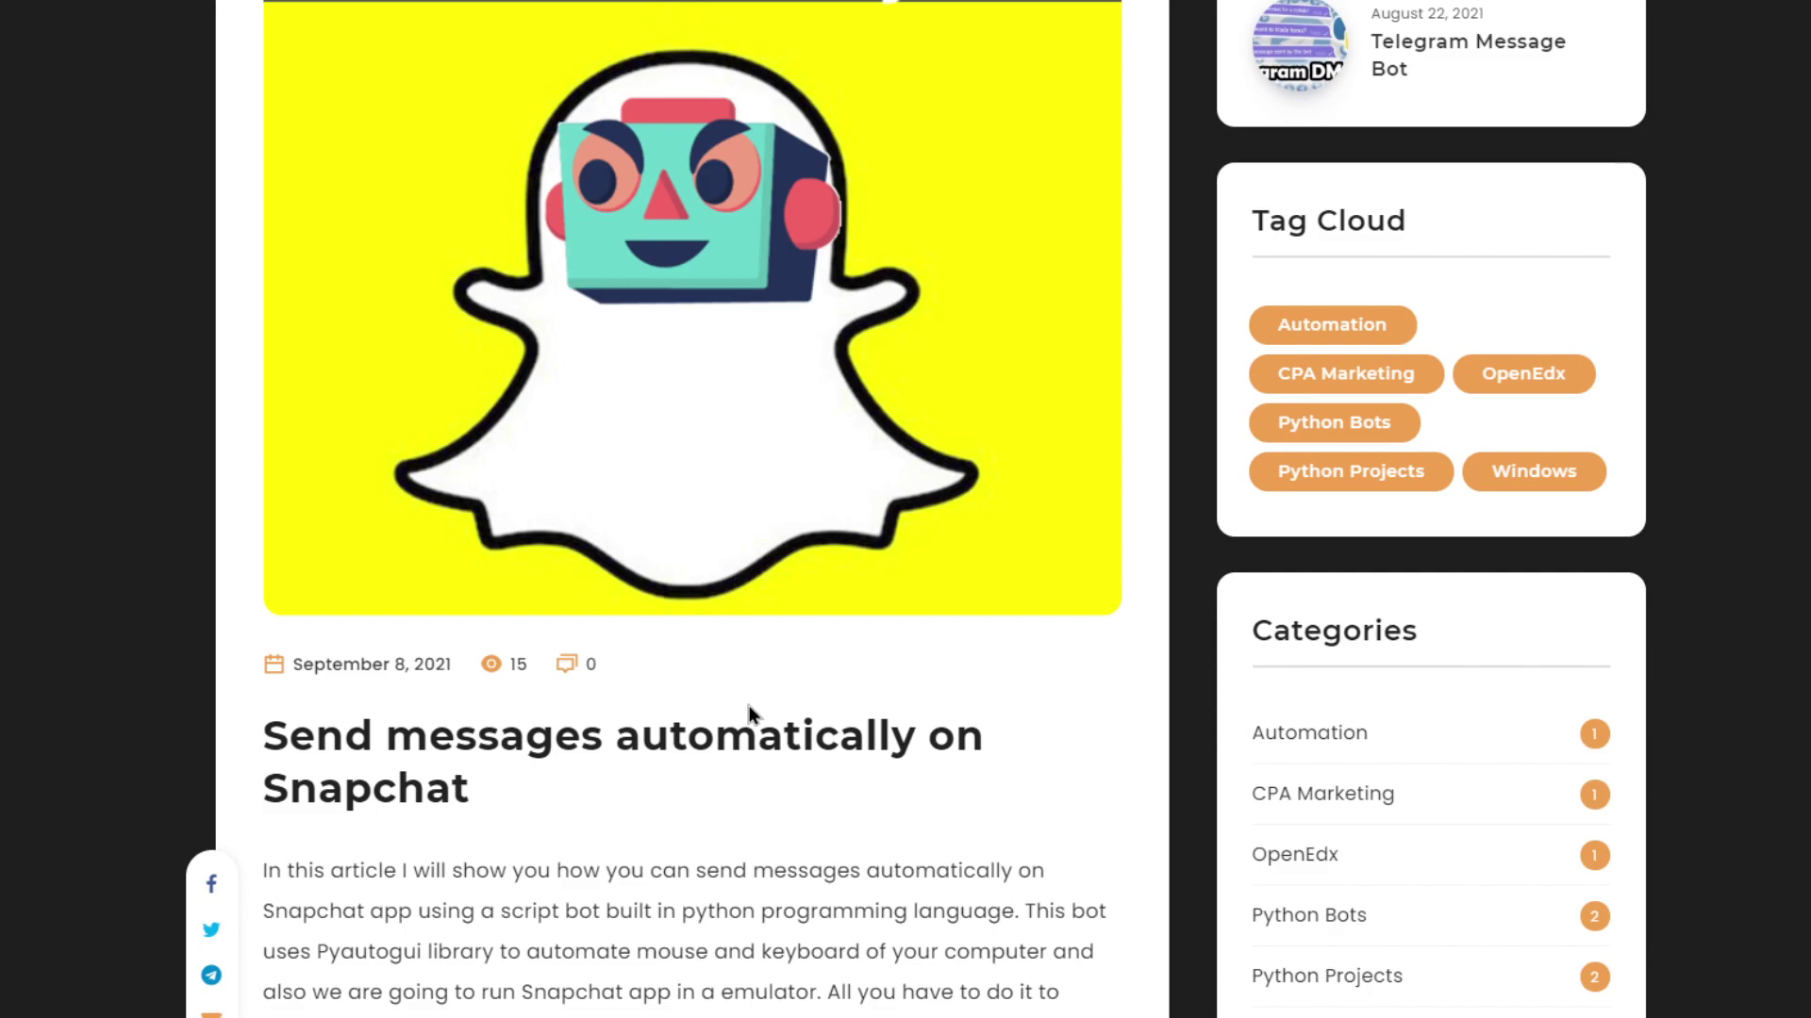
scroll(750, 714, "down", 4)
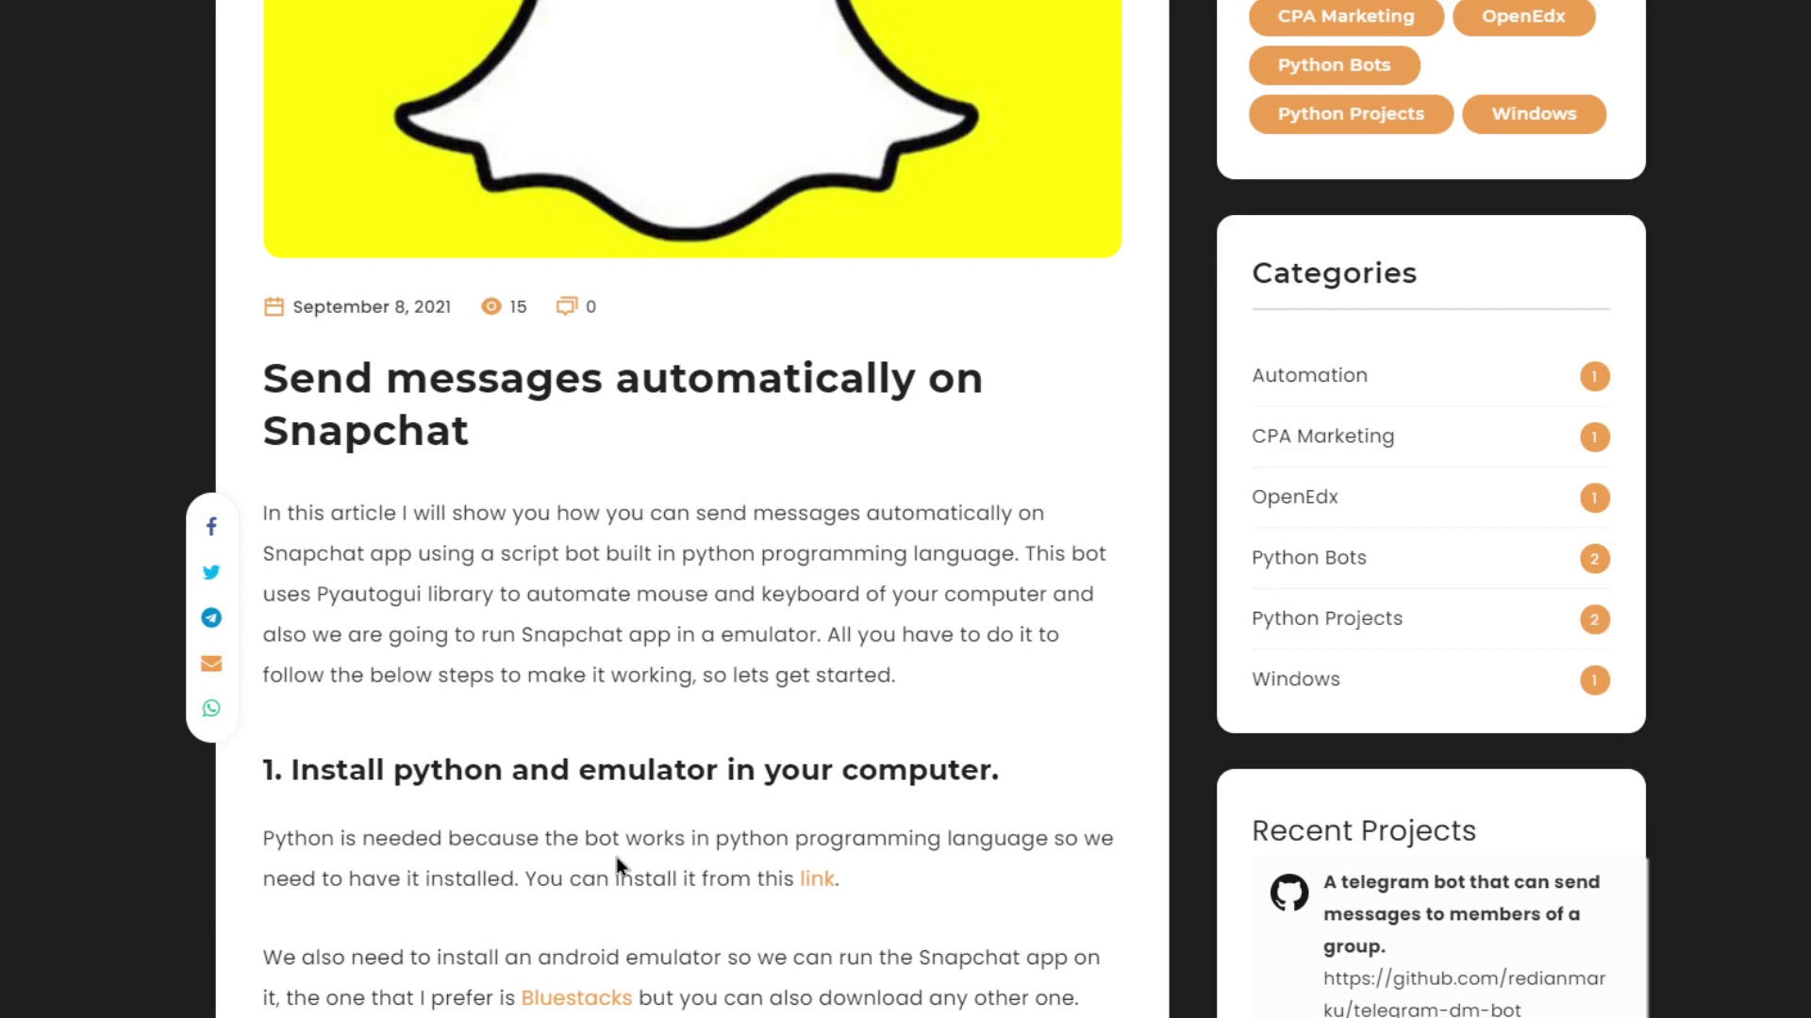
scroll(615, 856, "down", 3)
scroll(673, 828, "down", 1)
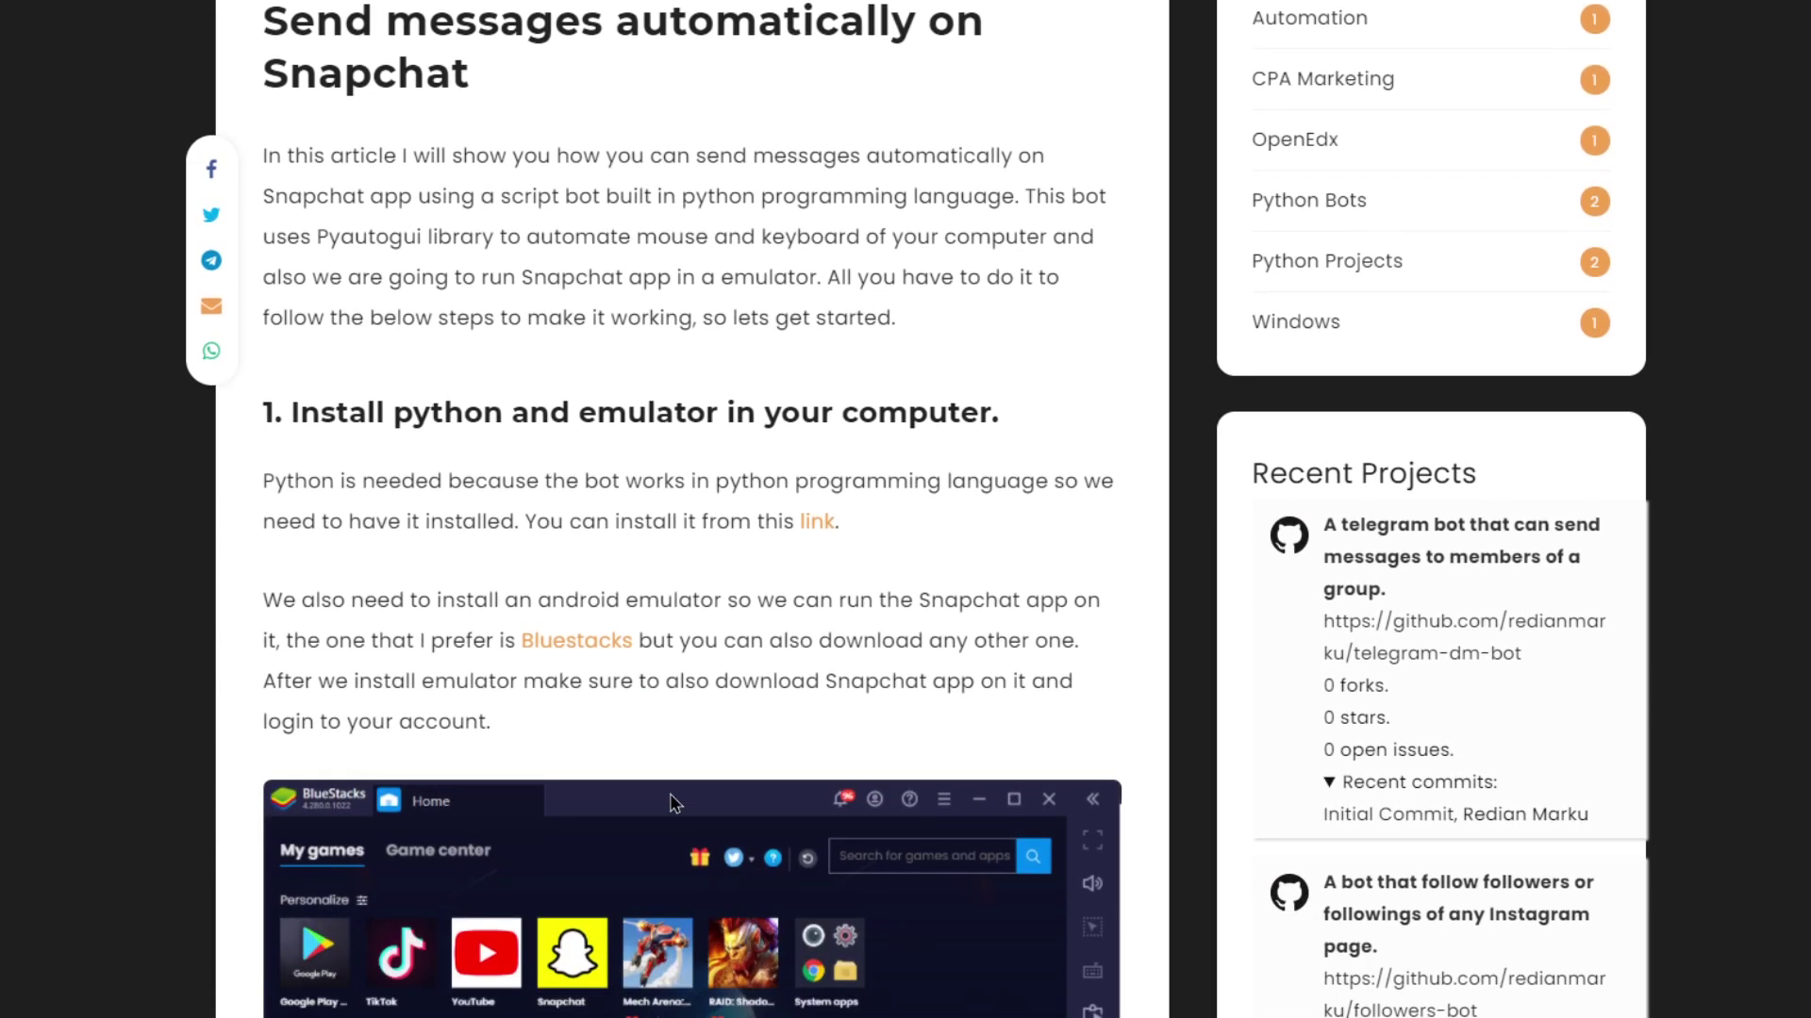
left_click_drag(252, 421, 1083, 429)
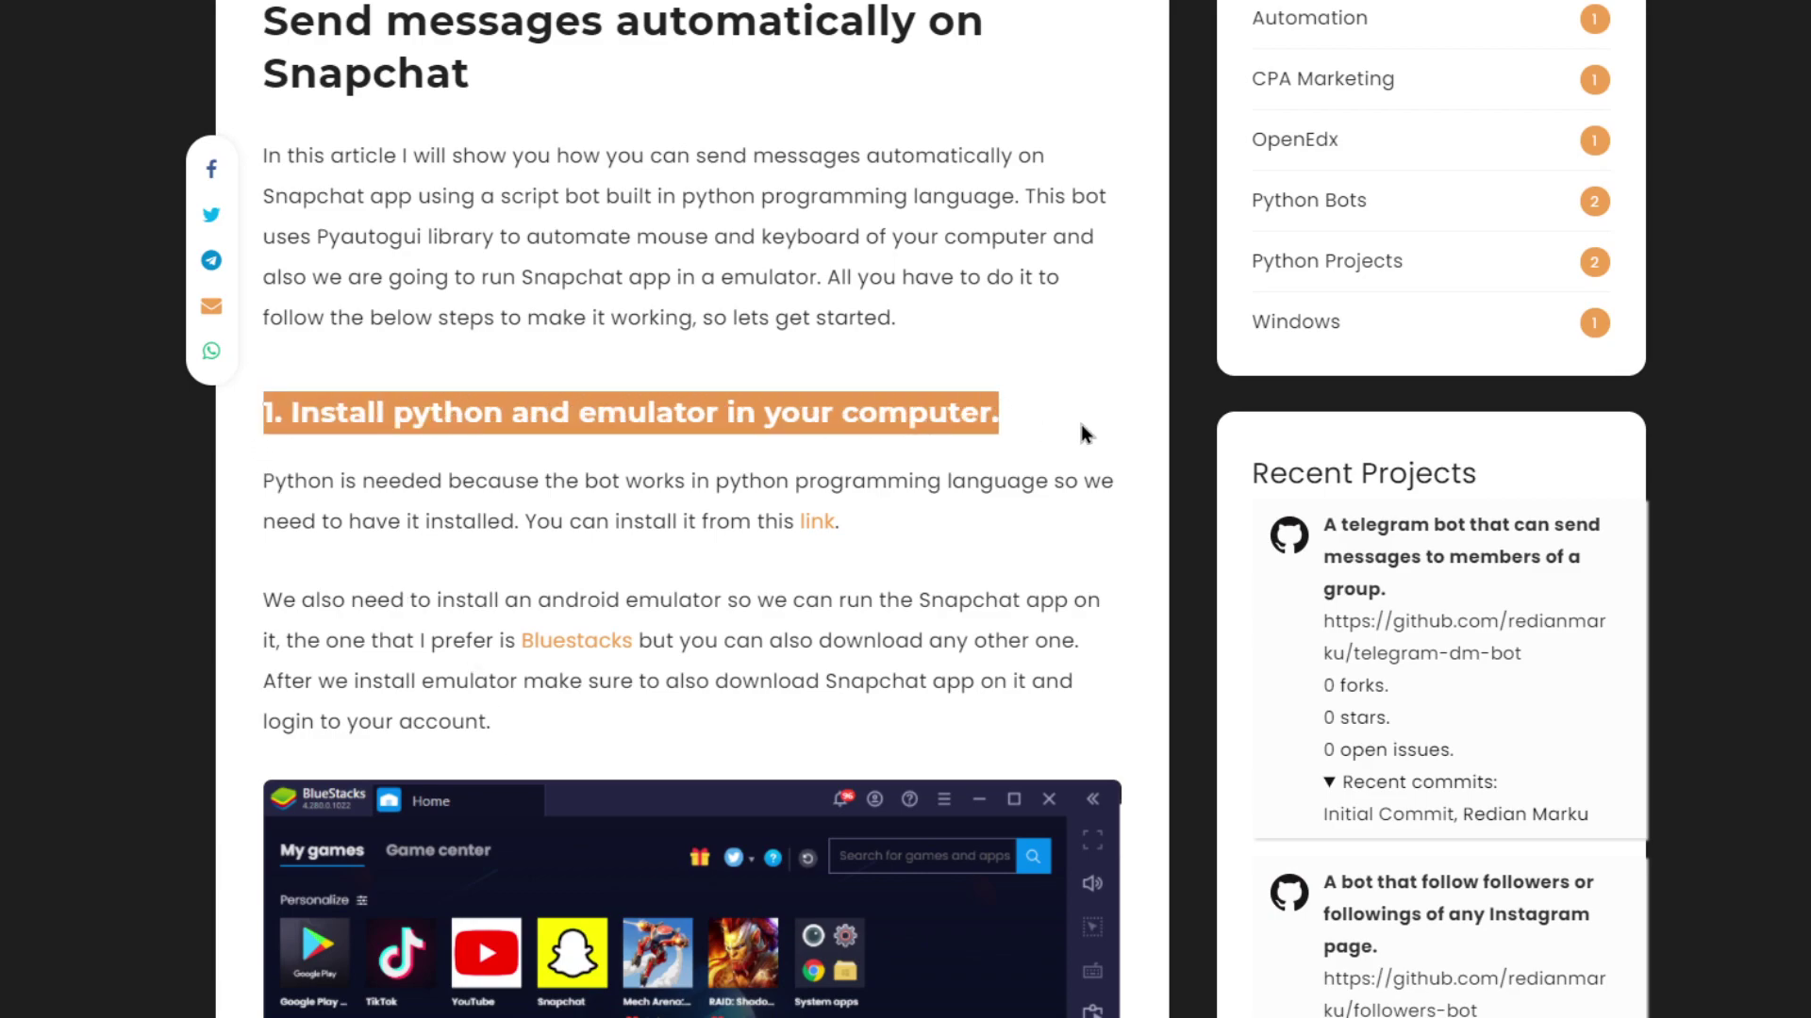
left_click(988, 443)
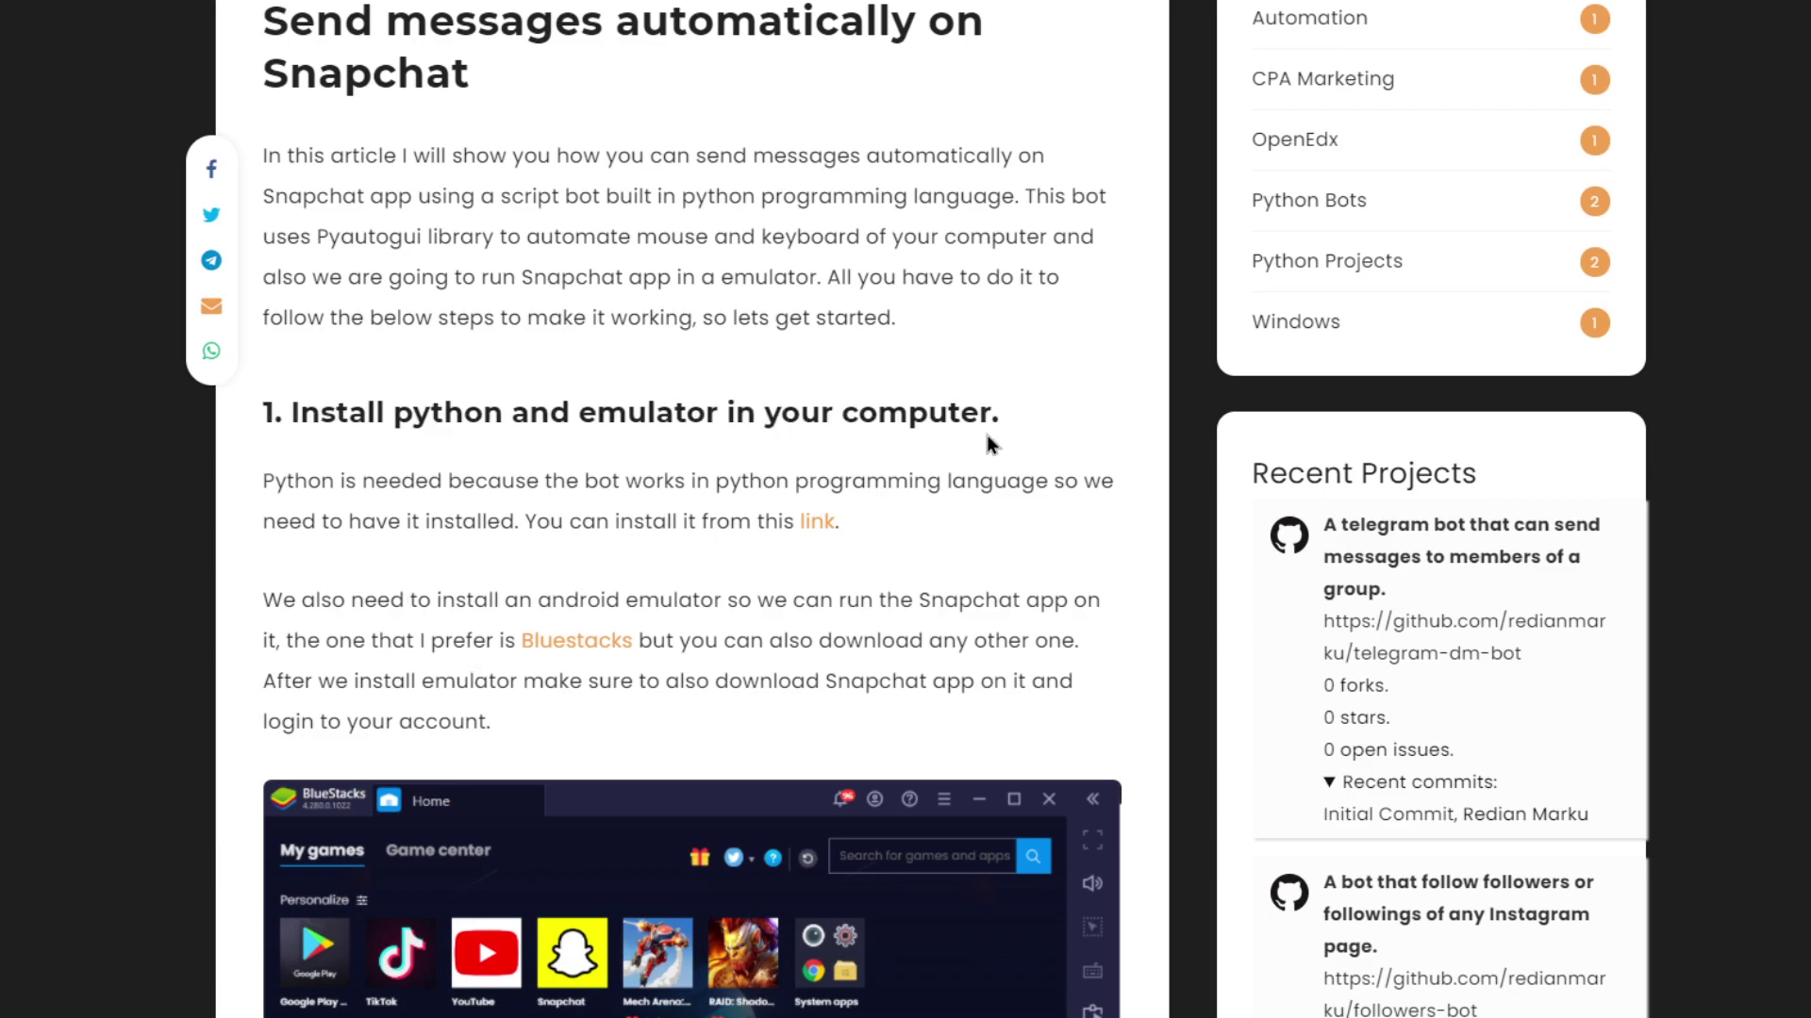
Open the article's Bluestacks link and examine the emulator versions offered for download
left_click(568, 646)
left_click(927, 578)
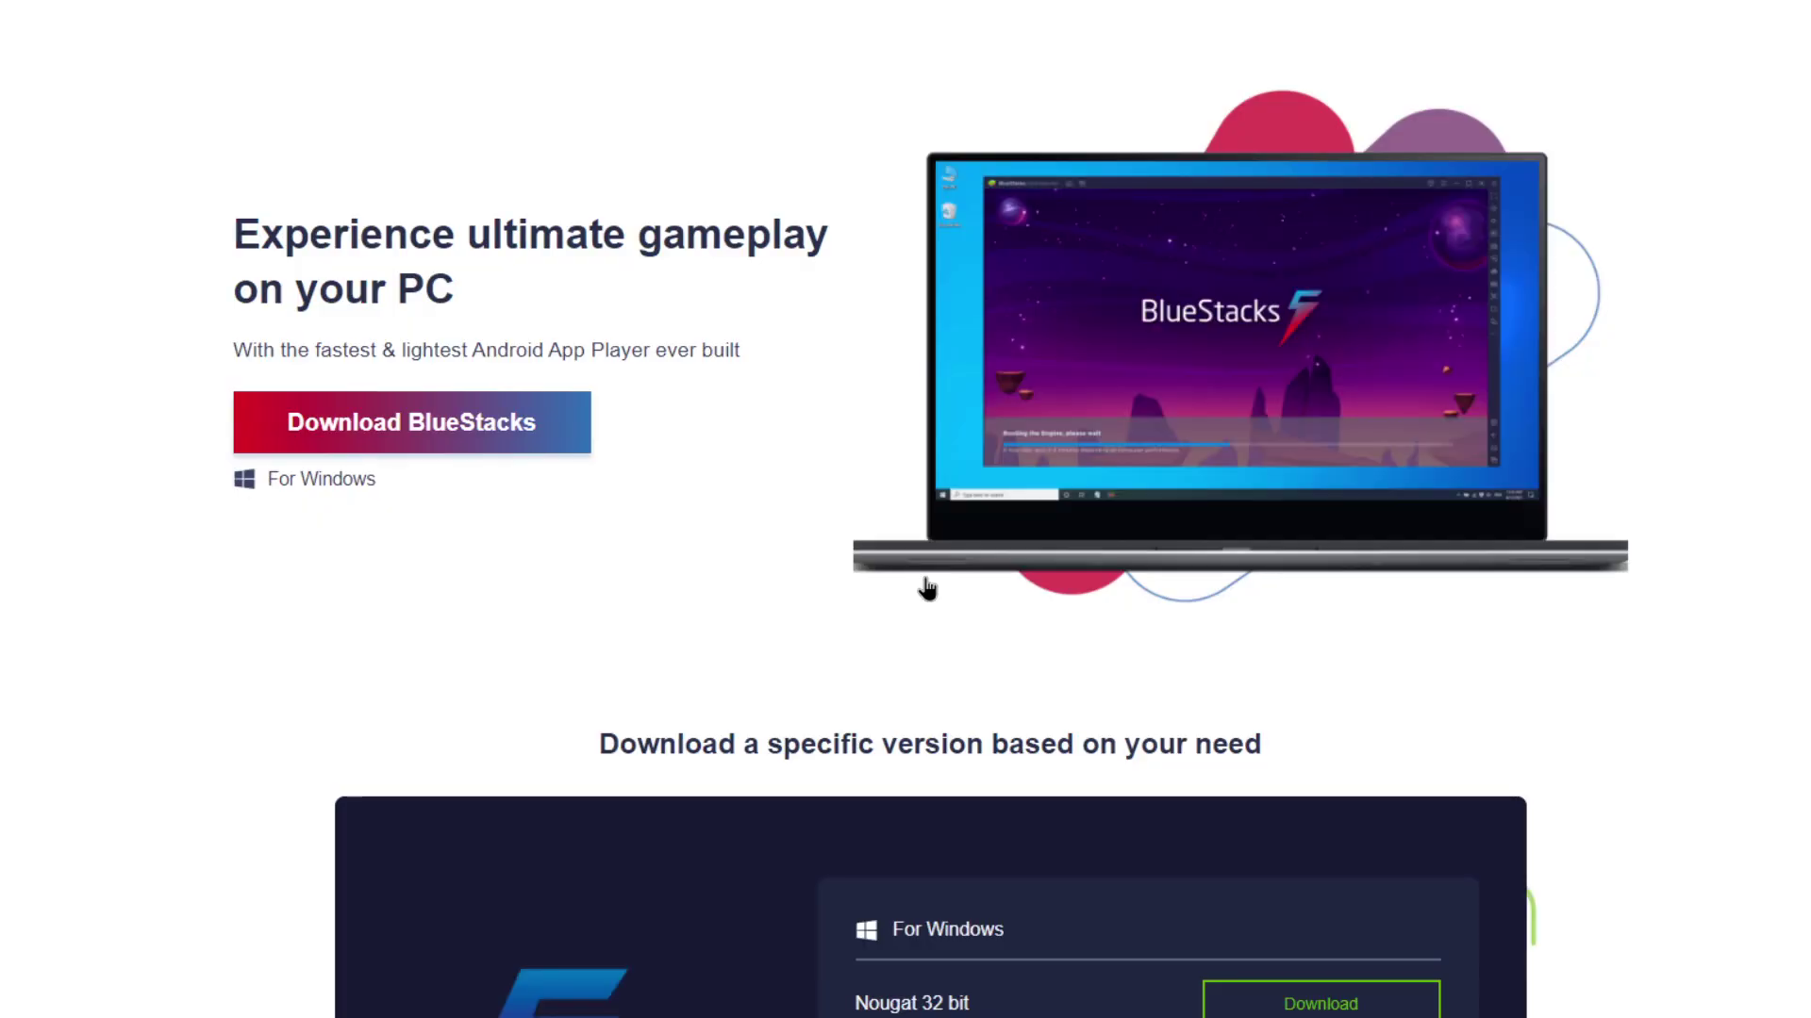
scroll(849, 654, "down", 3)
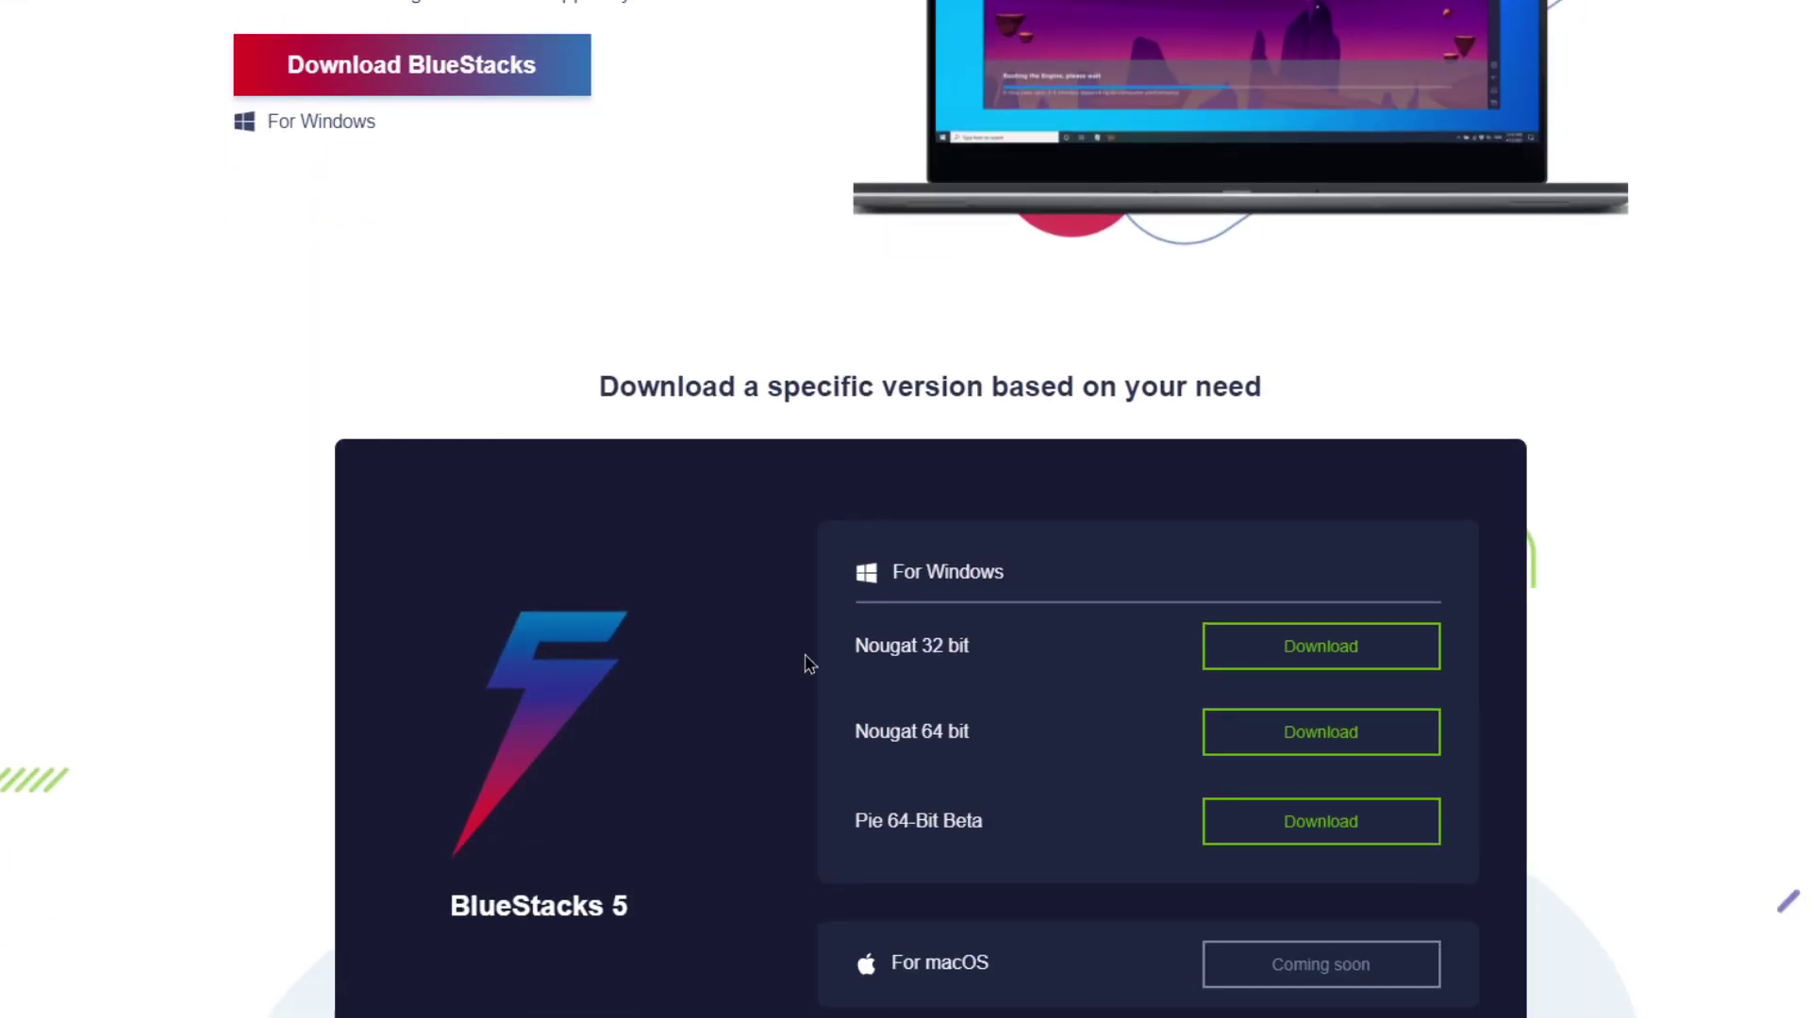
scroll(566, 580, "down", 3)
left_click_drag(648, 577, 416, 594)
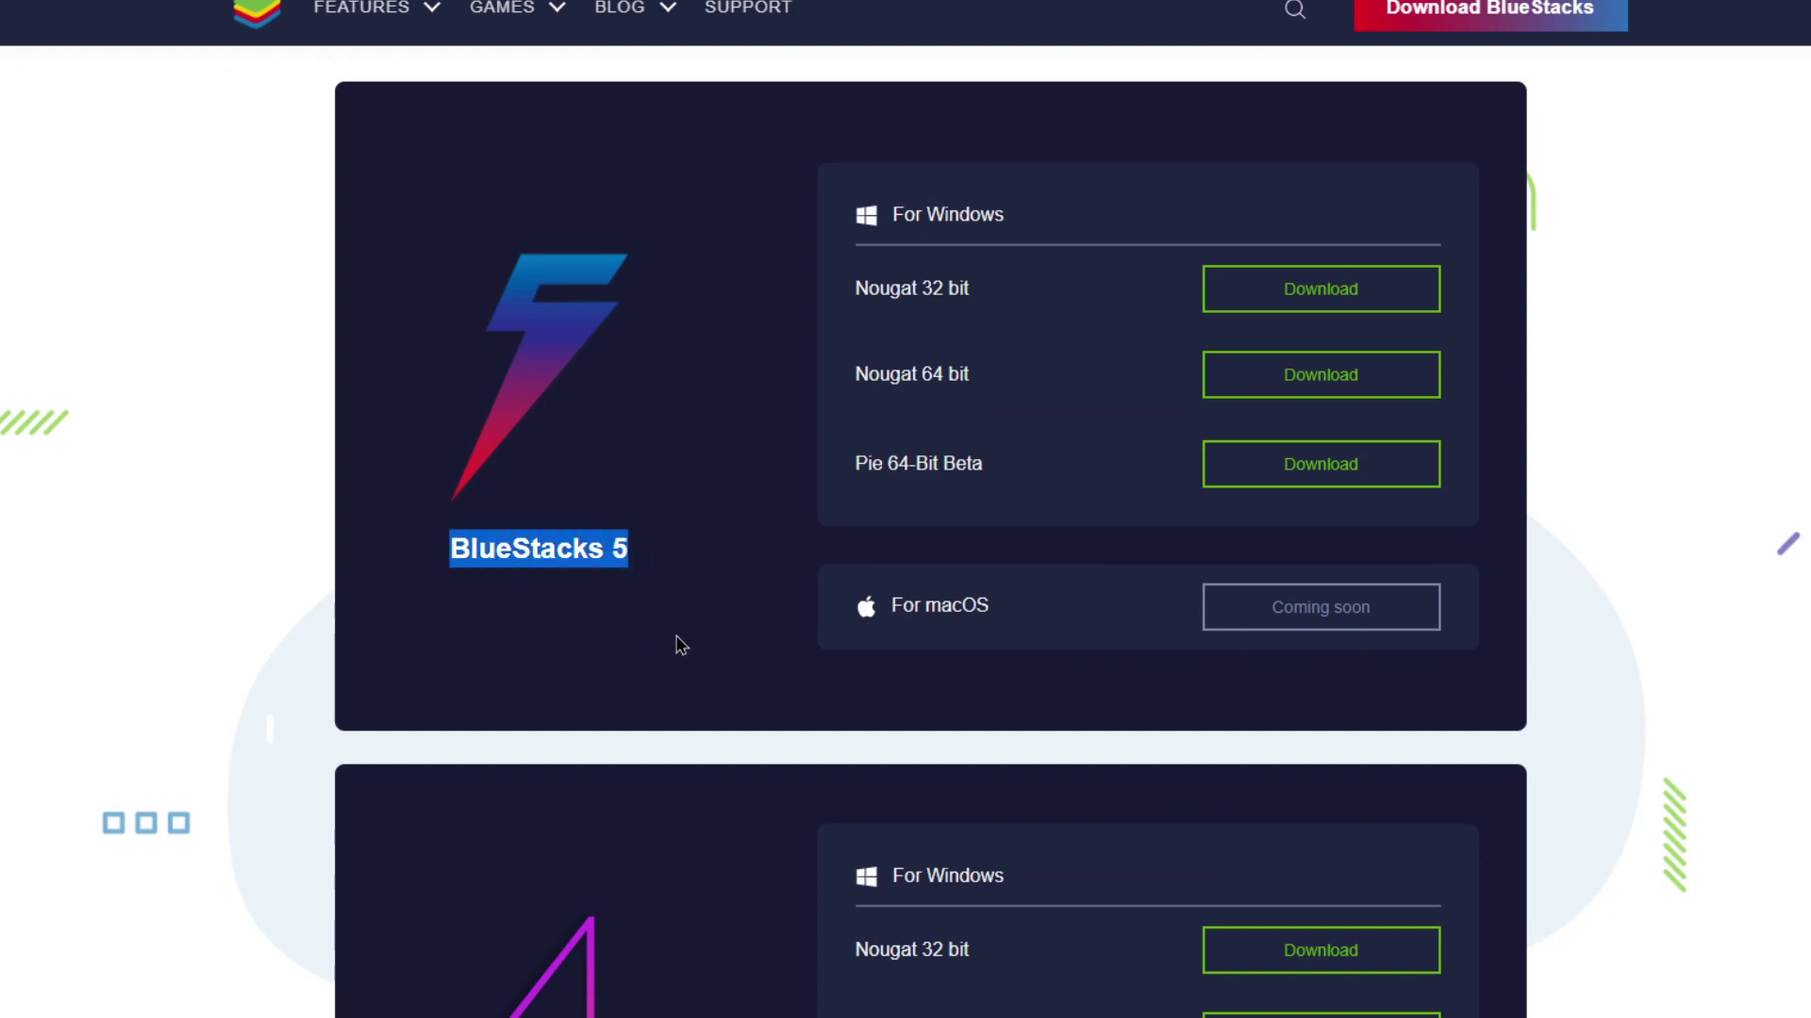
scroll(675, 638, "down", 5)
left_click_drag(642, 637, 424, 638)
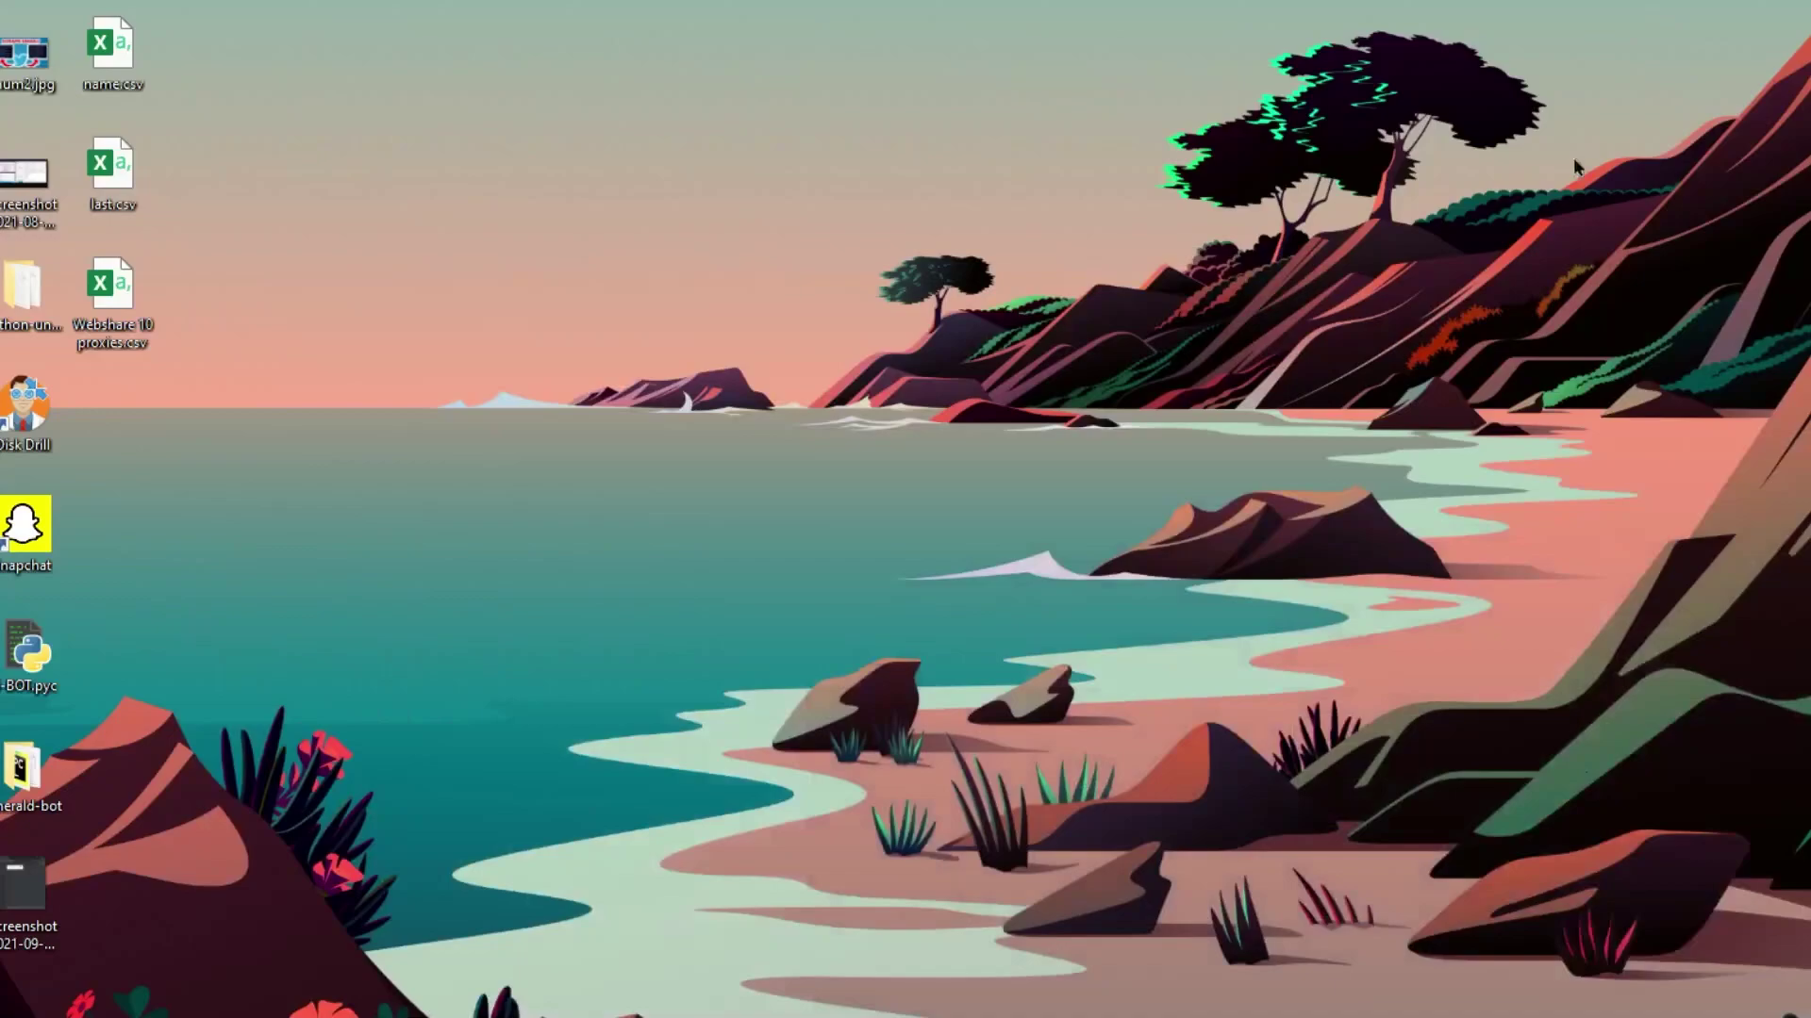
Launch the BlueStacks emulator from Windows and show its installed games and apps
key("super")
type("bluestacks")
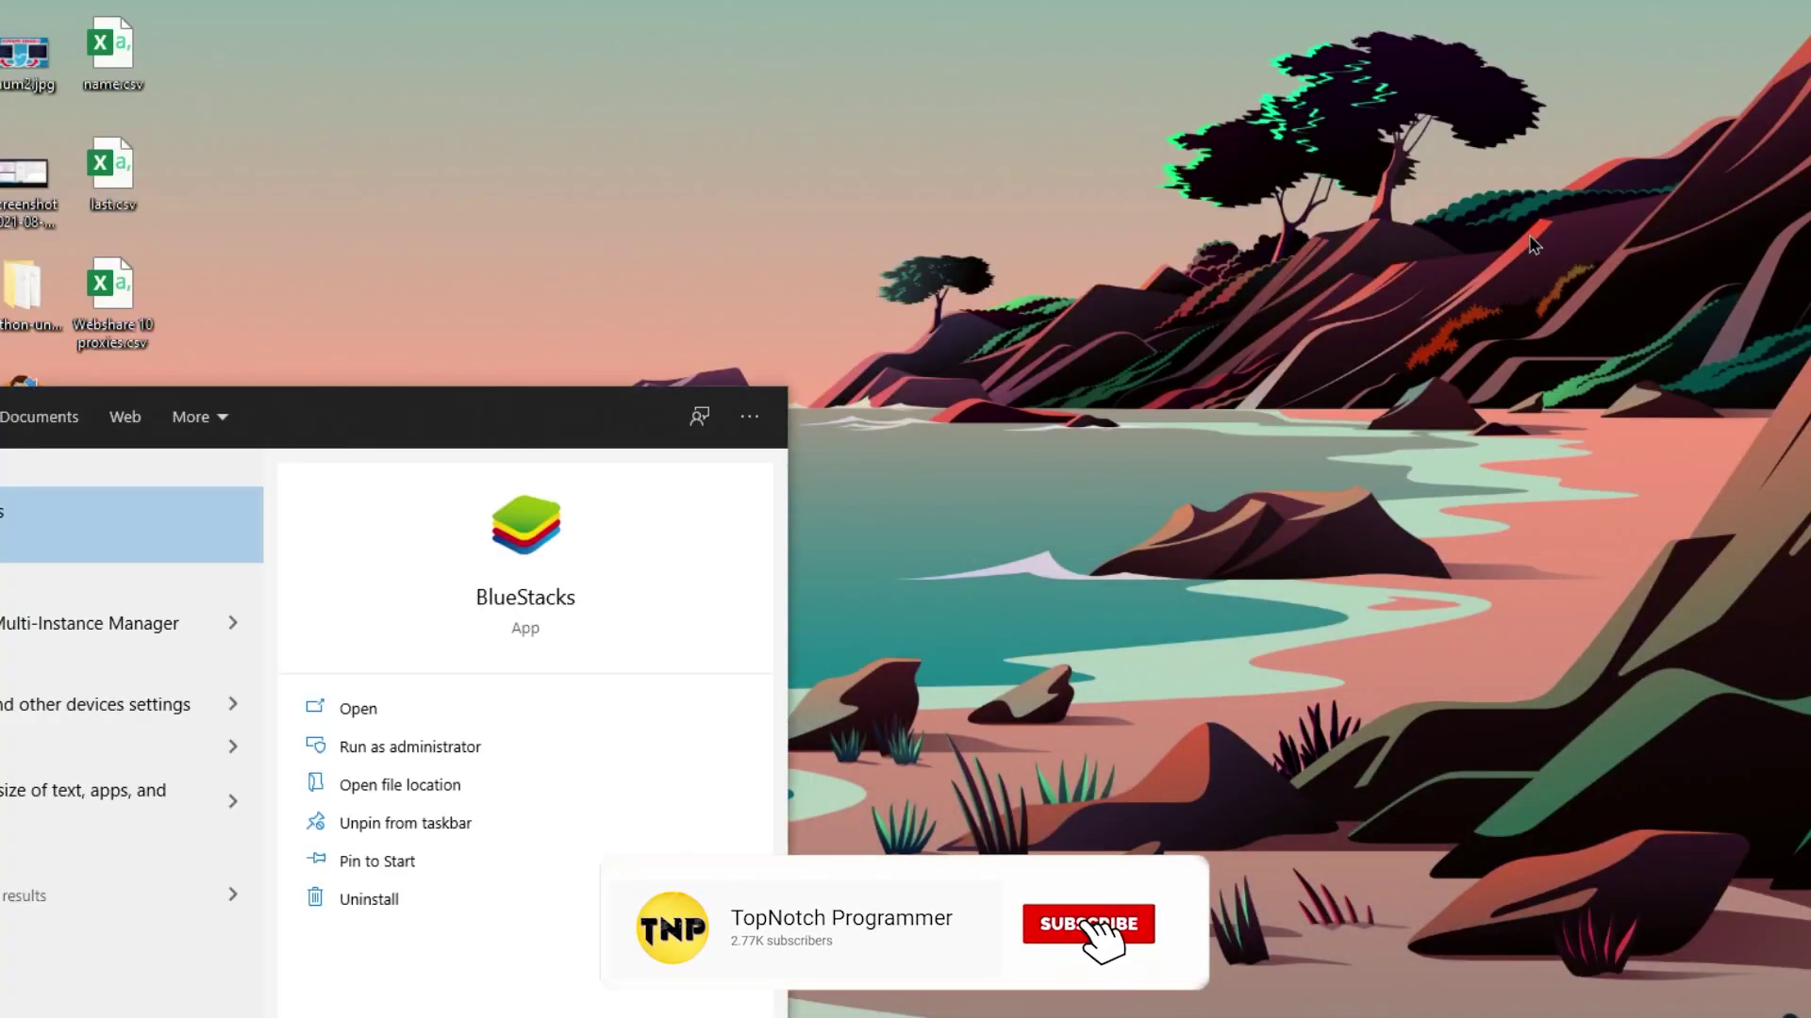
key("Return")
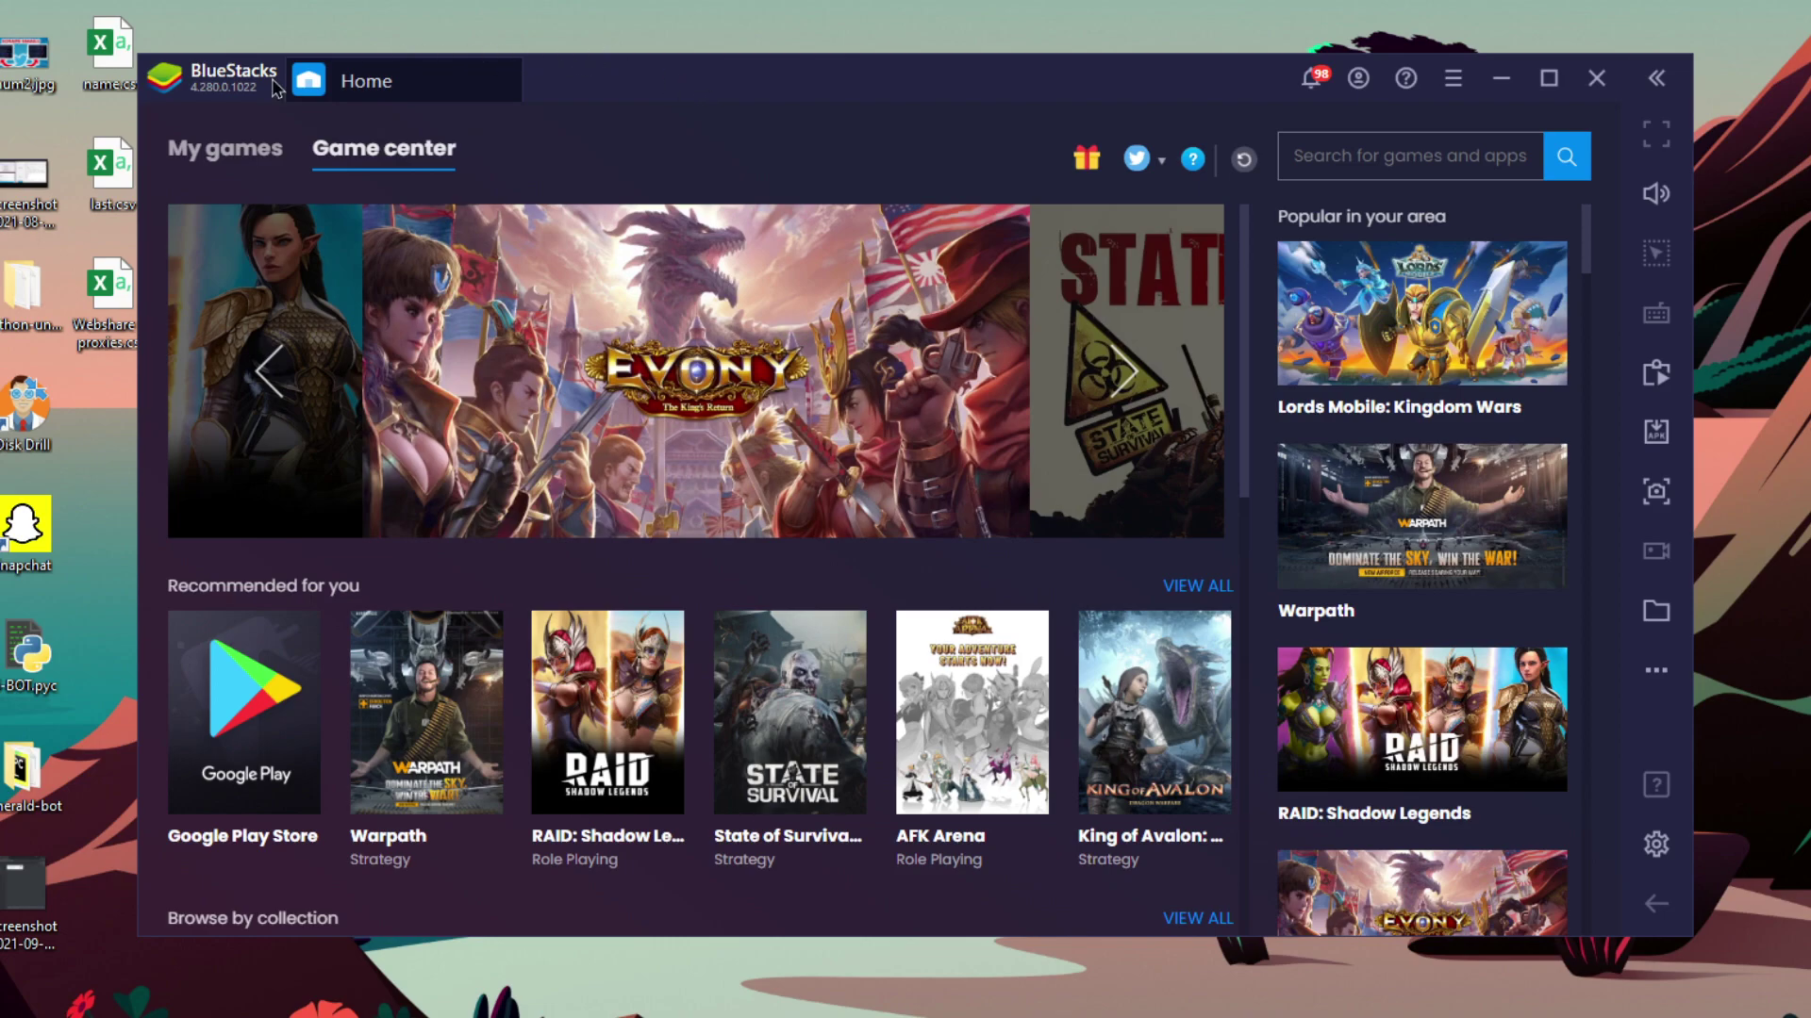
left_click(226, 152)
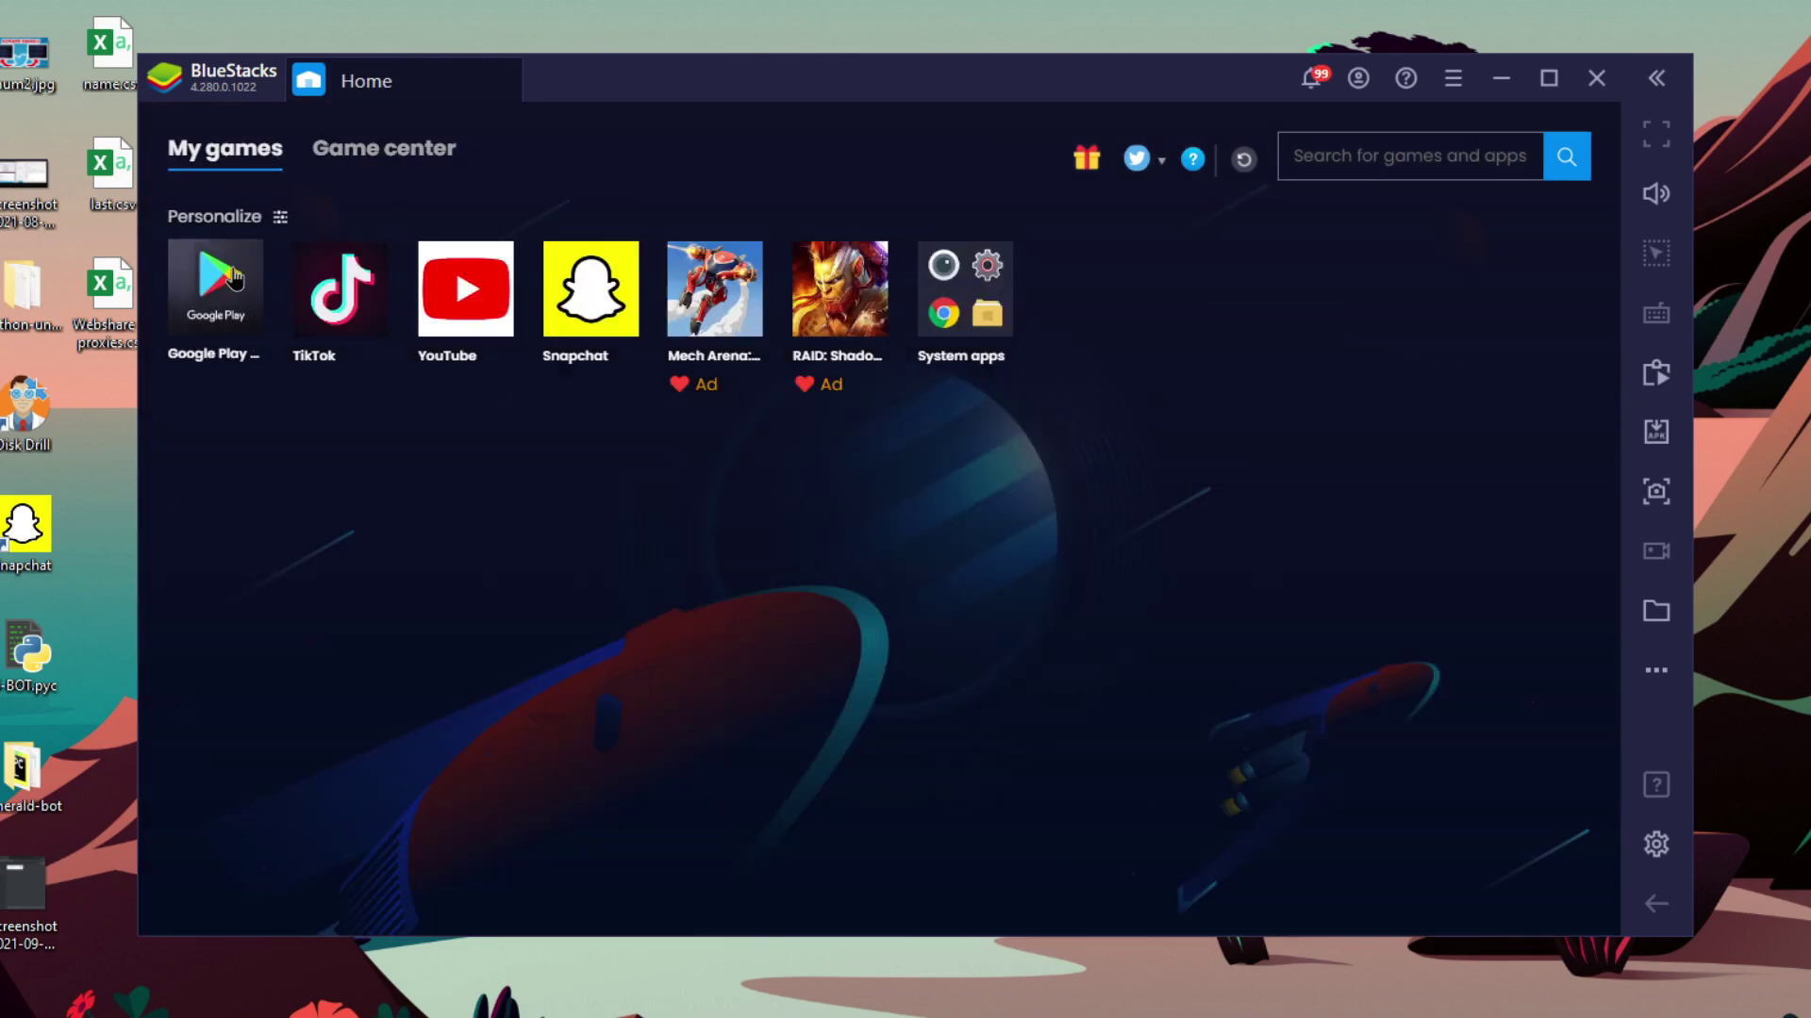
Look up snapchat in the emulator's Google Play Store, dismissing the notification, and close the store
left_click(213, 302)
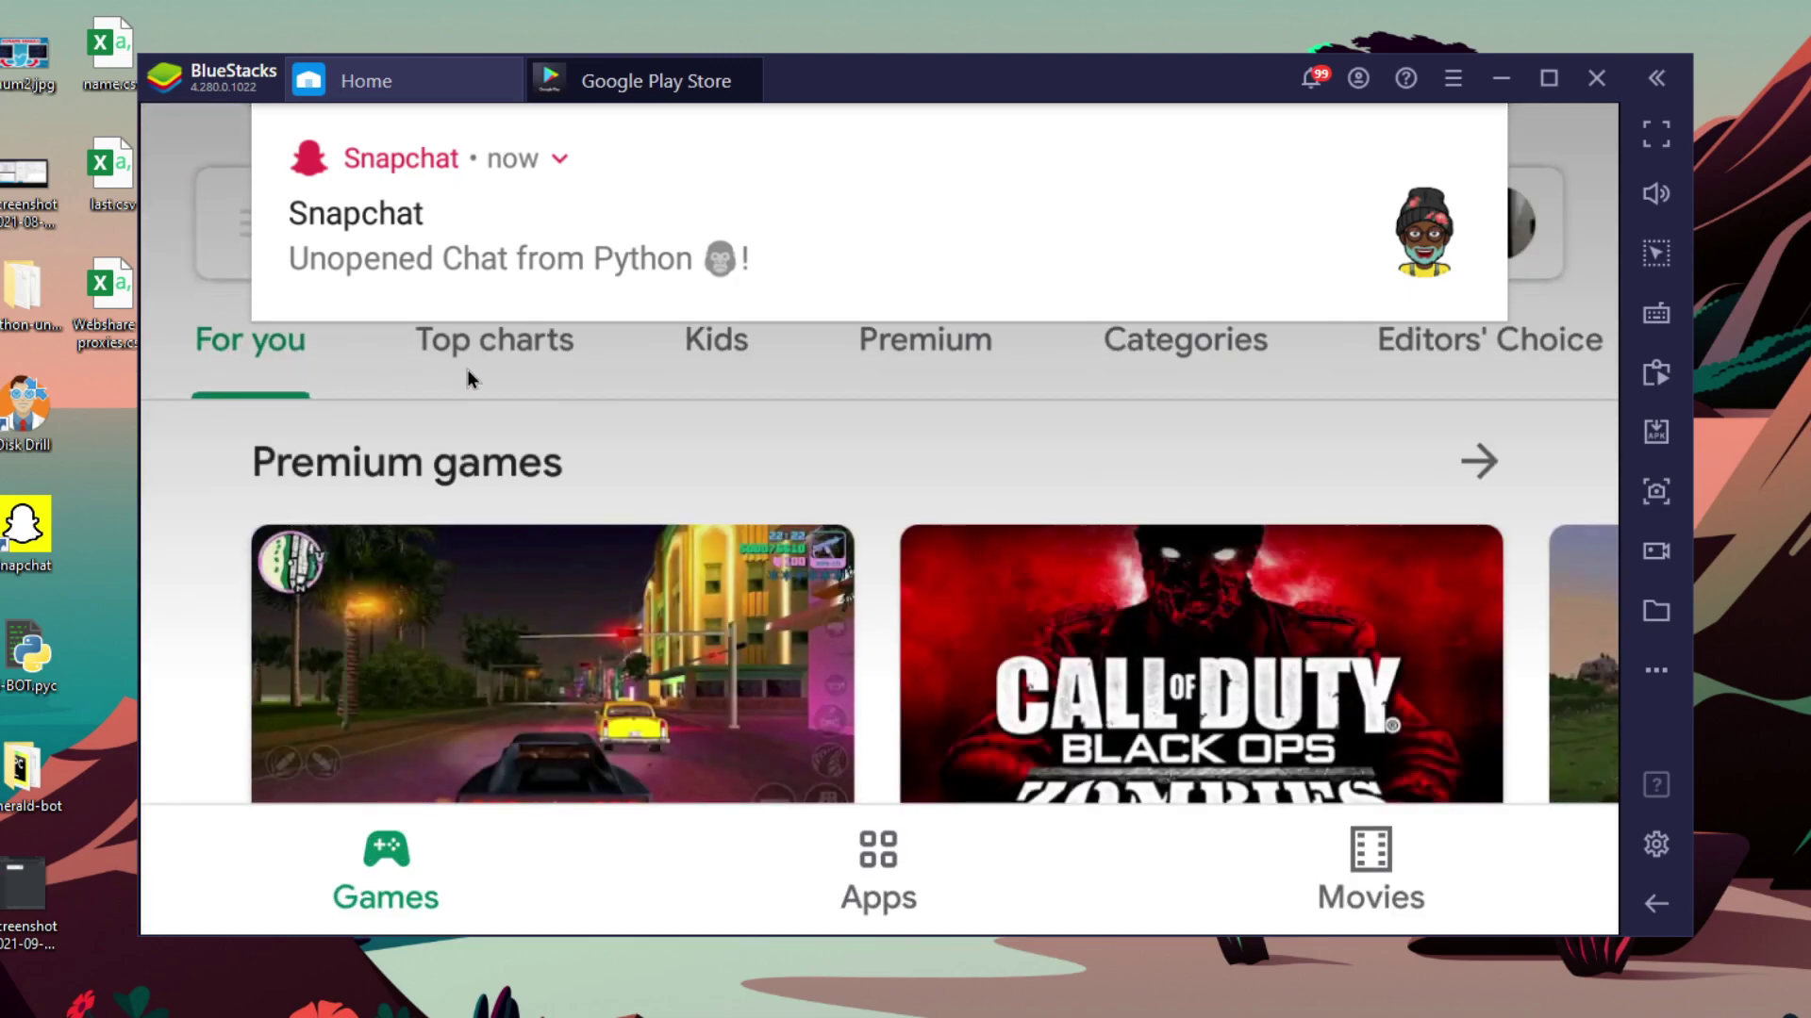
left_click_drag(760, 287, 792, 133)
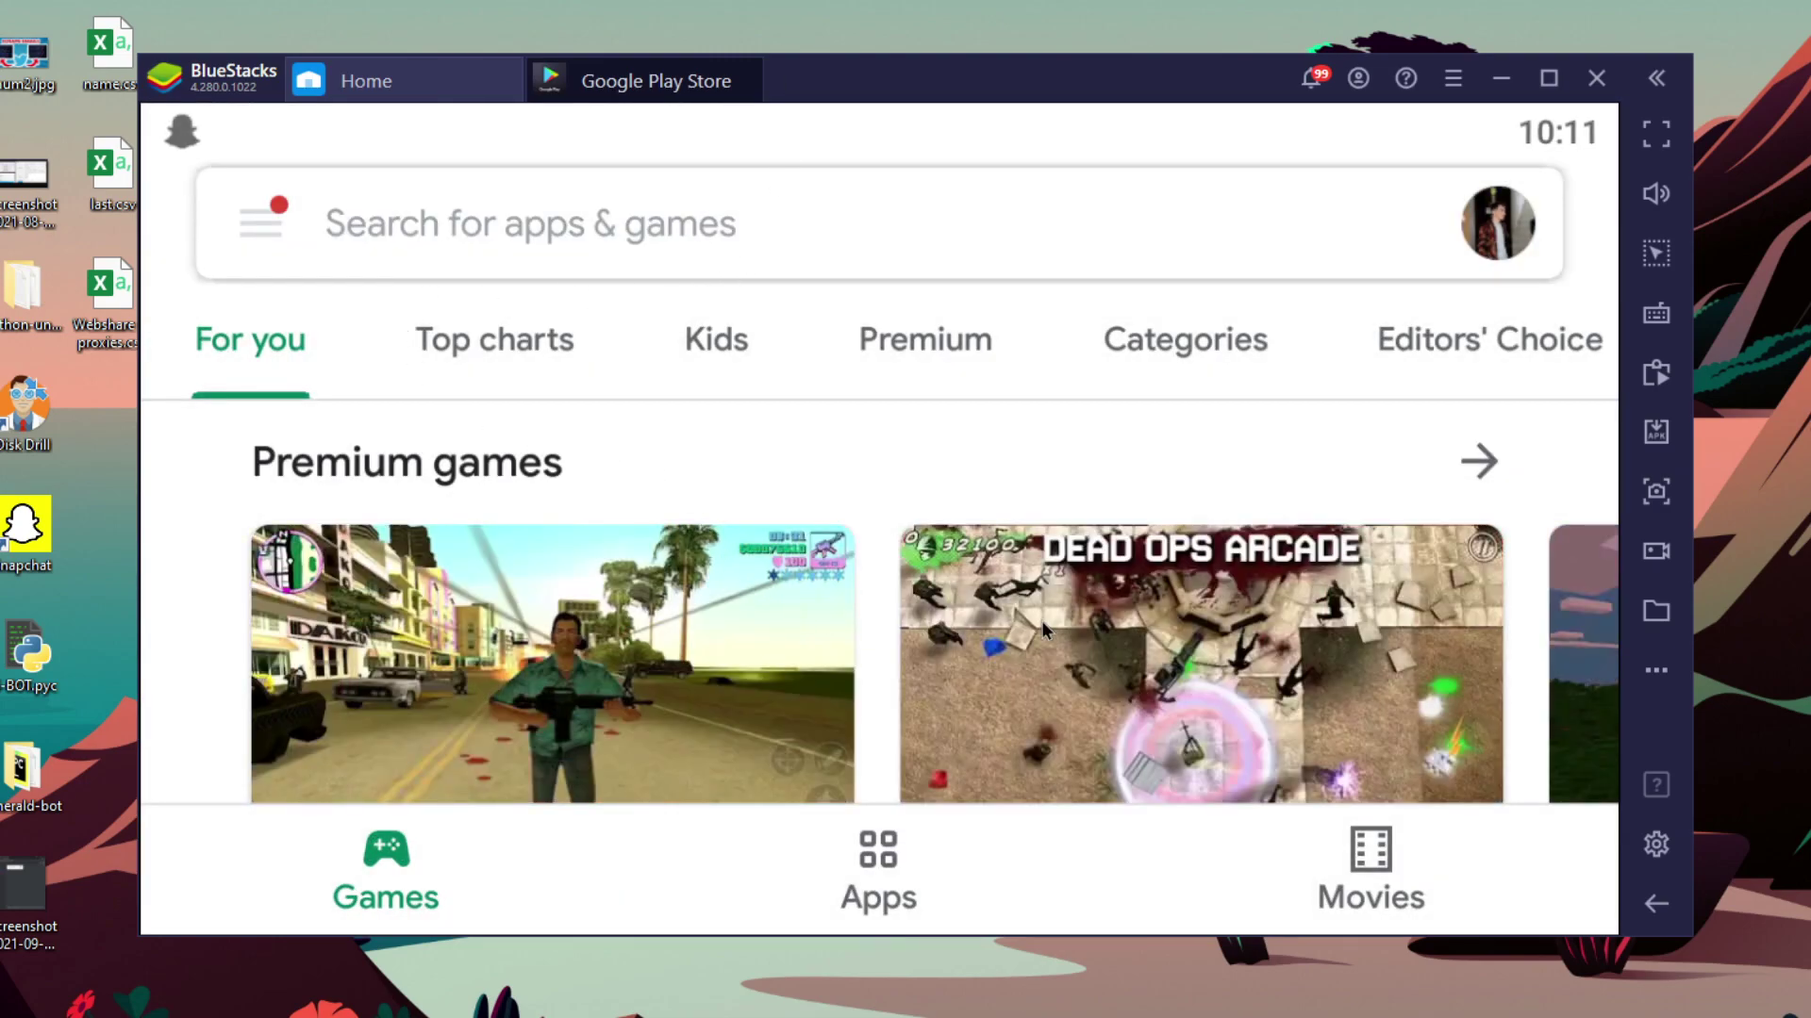
scroll(1043, 620, "down", 3)
scroll(1378, 468, "up", 2)
scroll(1379, 468, "up", 1)
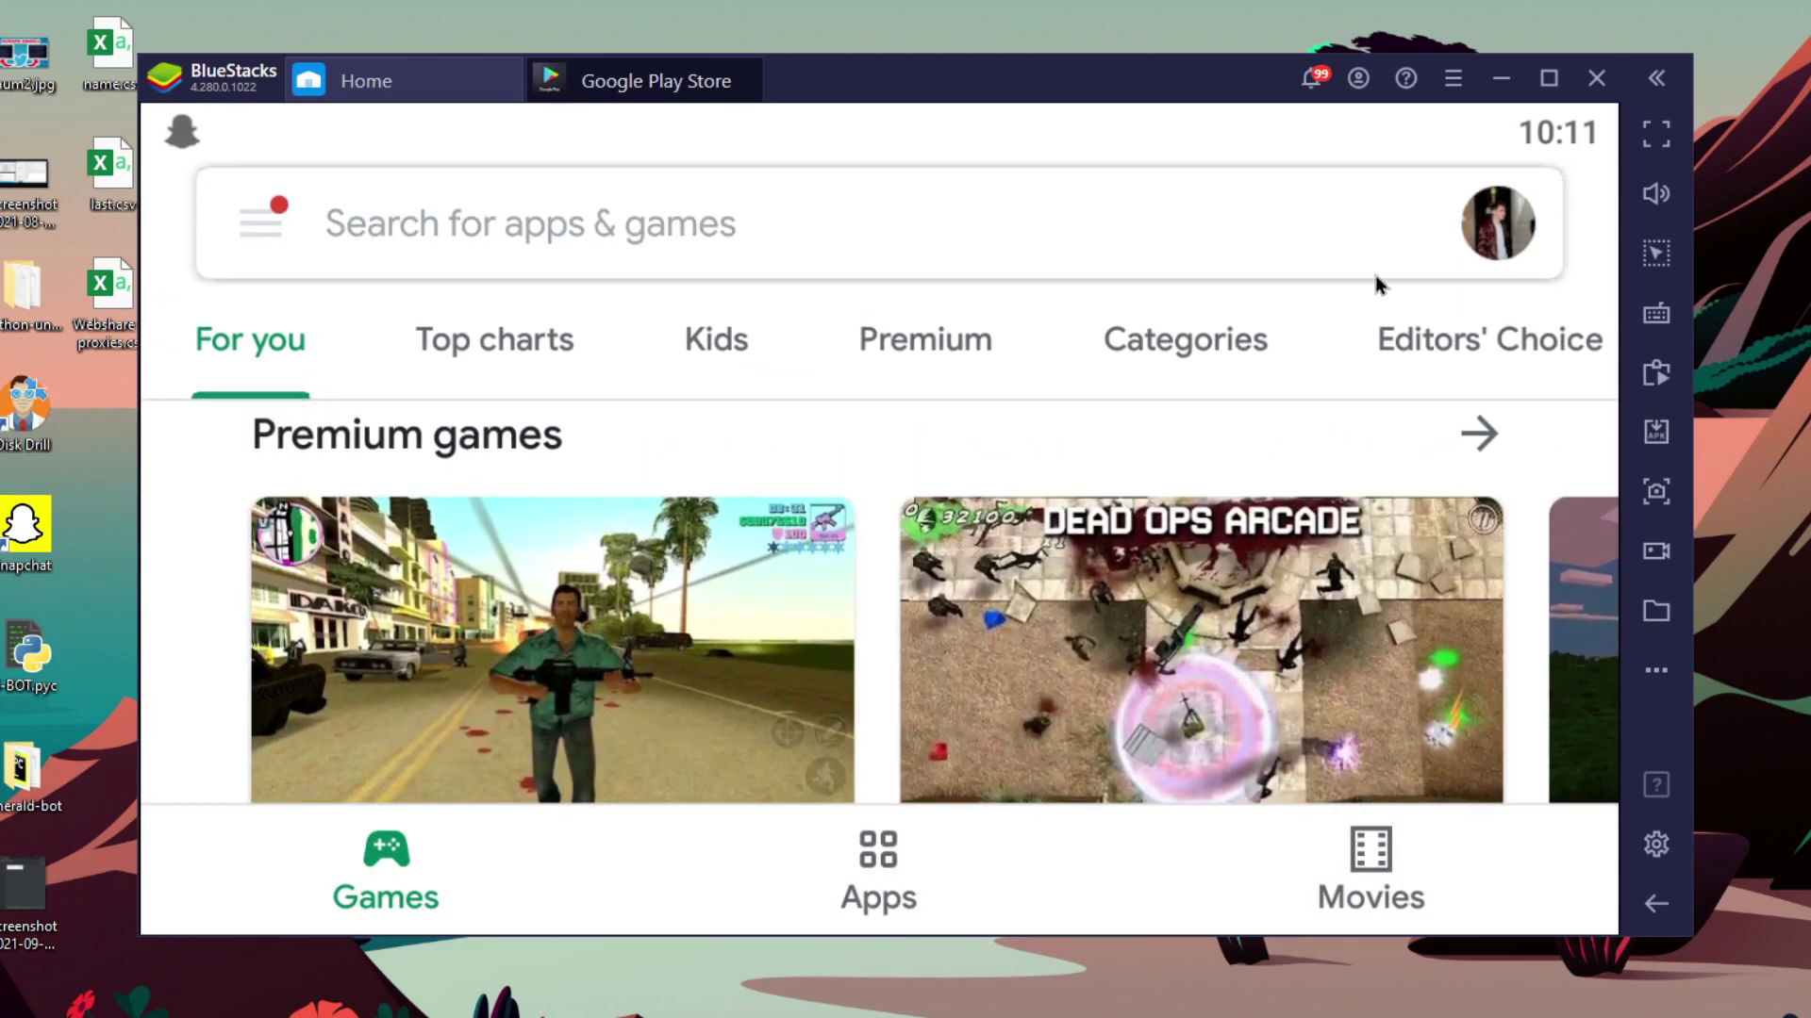
left_click(576, 247)
type("sn")
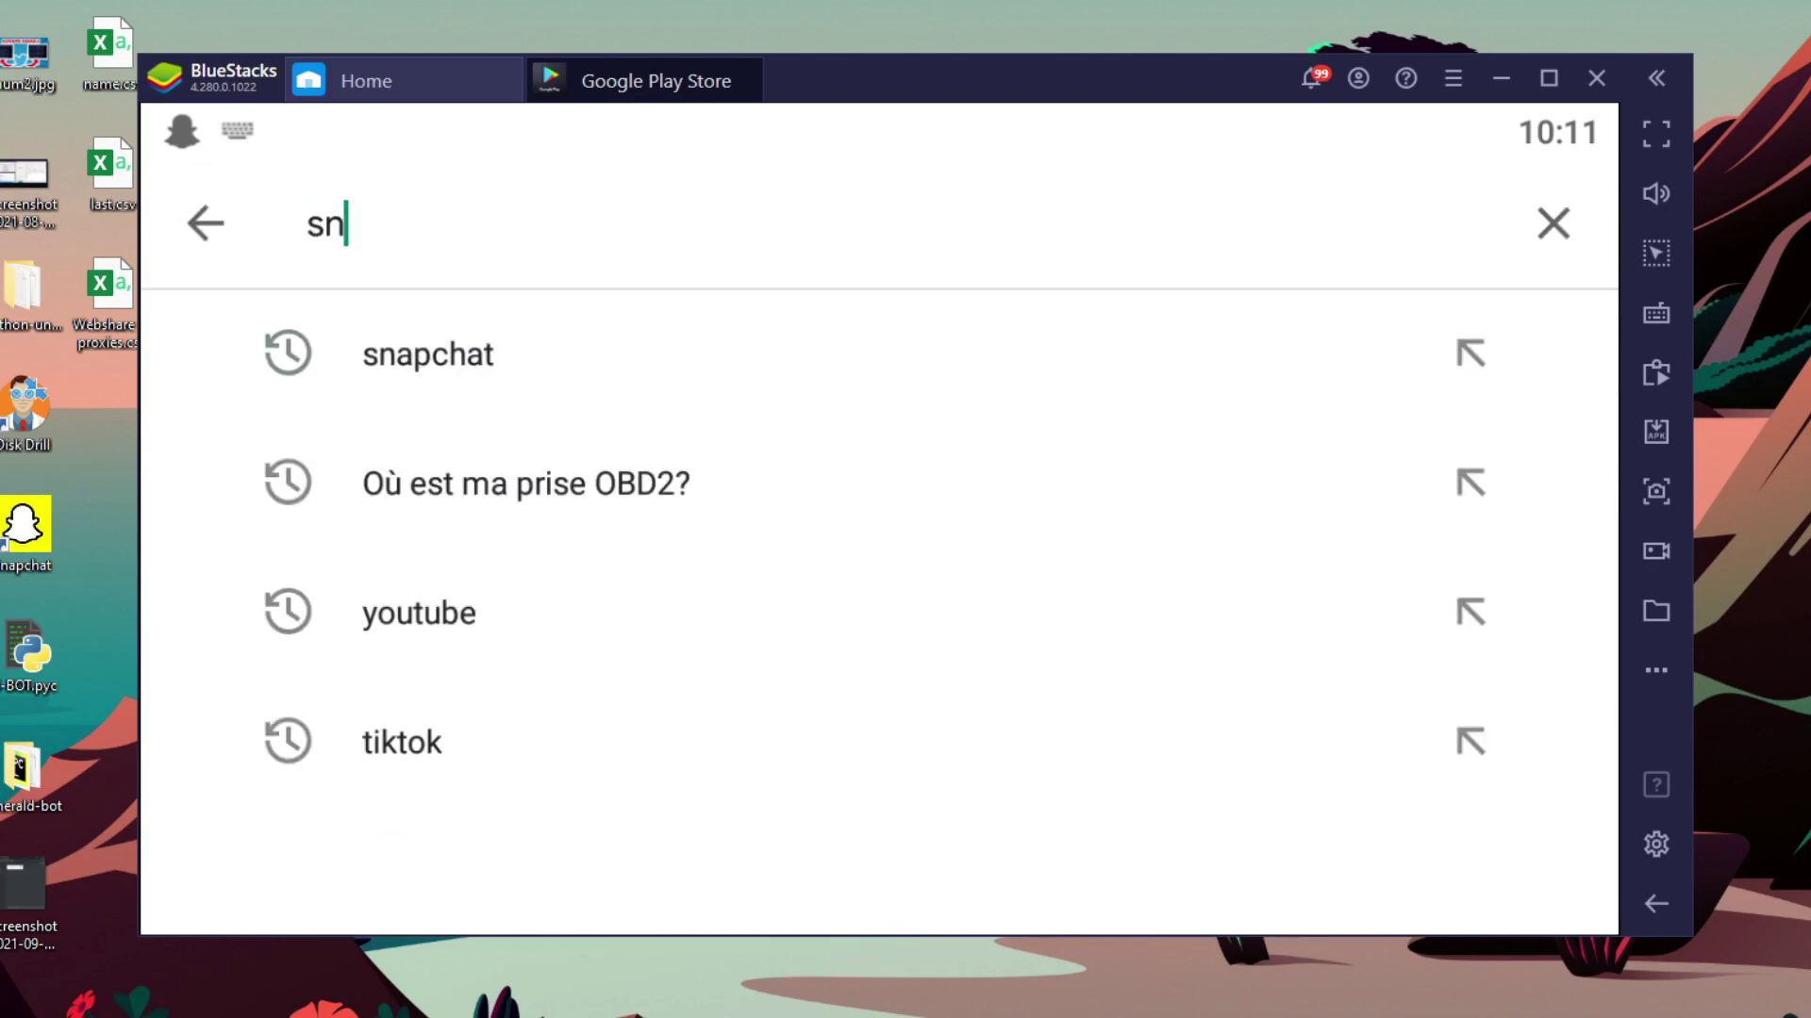
left_click(460, 357)
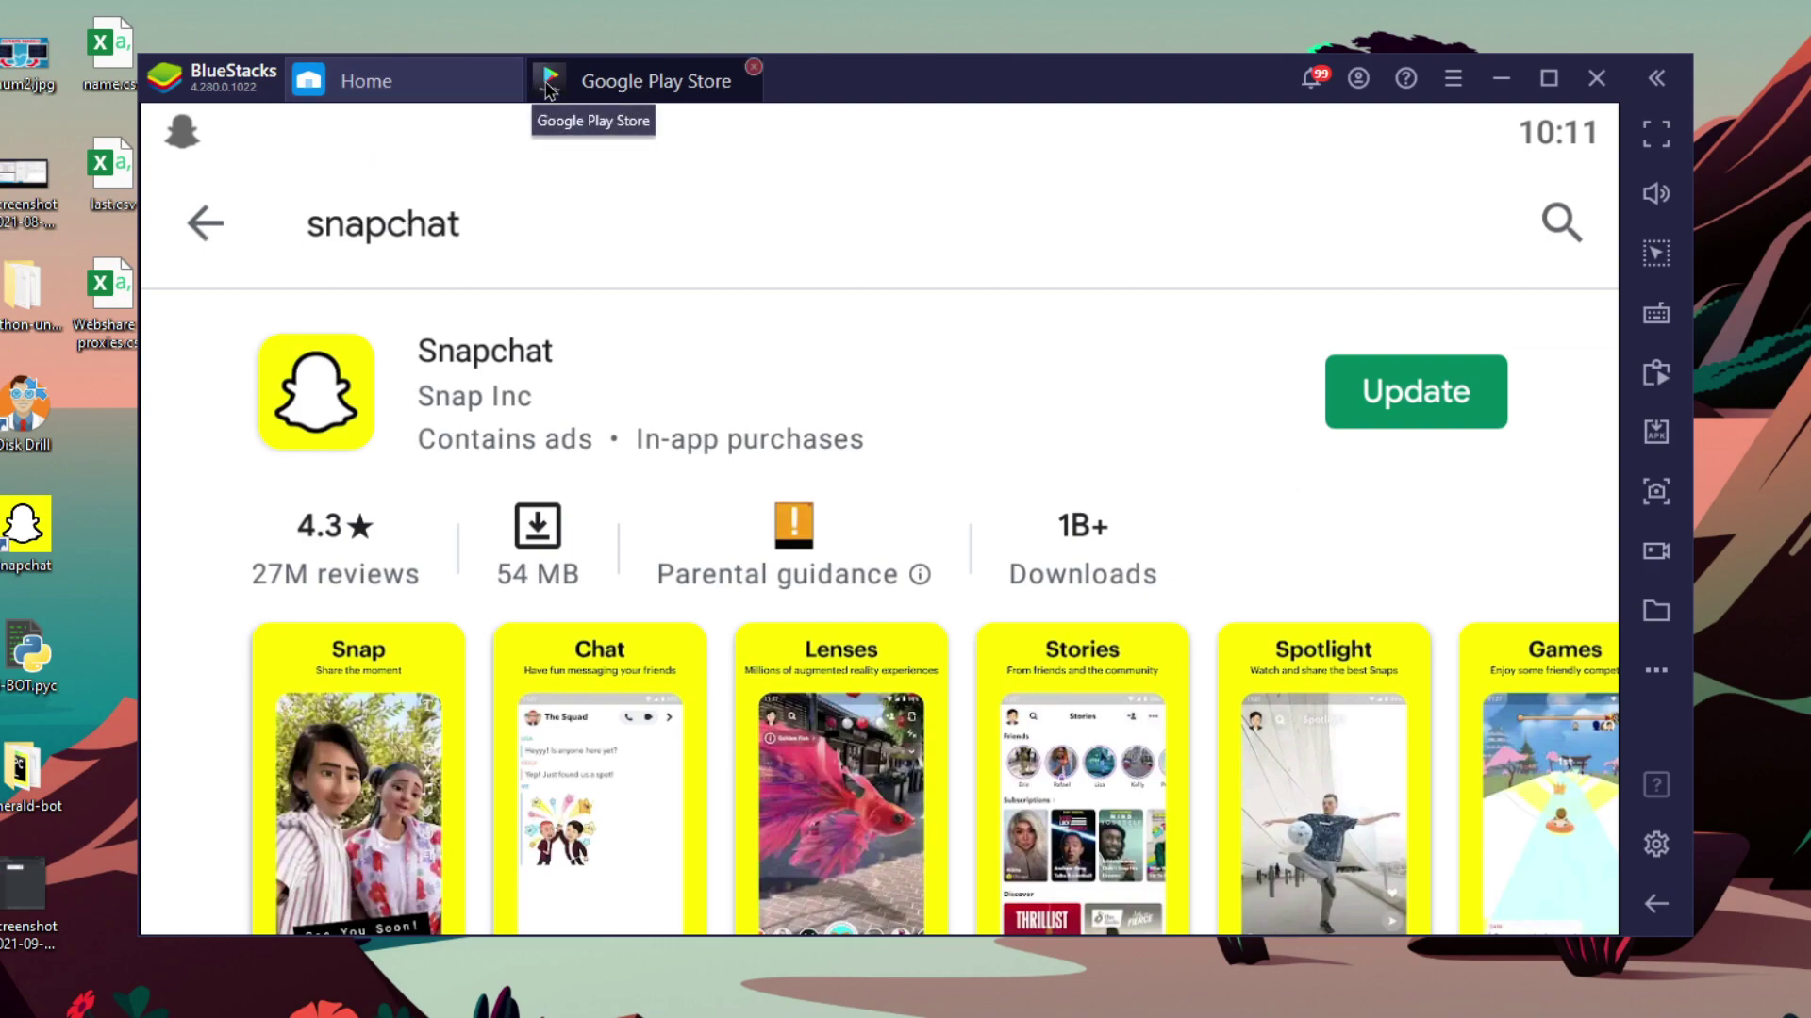
left_click(406, 90)
left_click(749, 78)
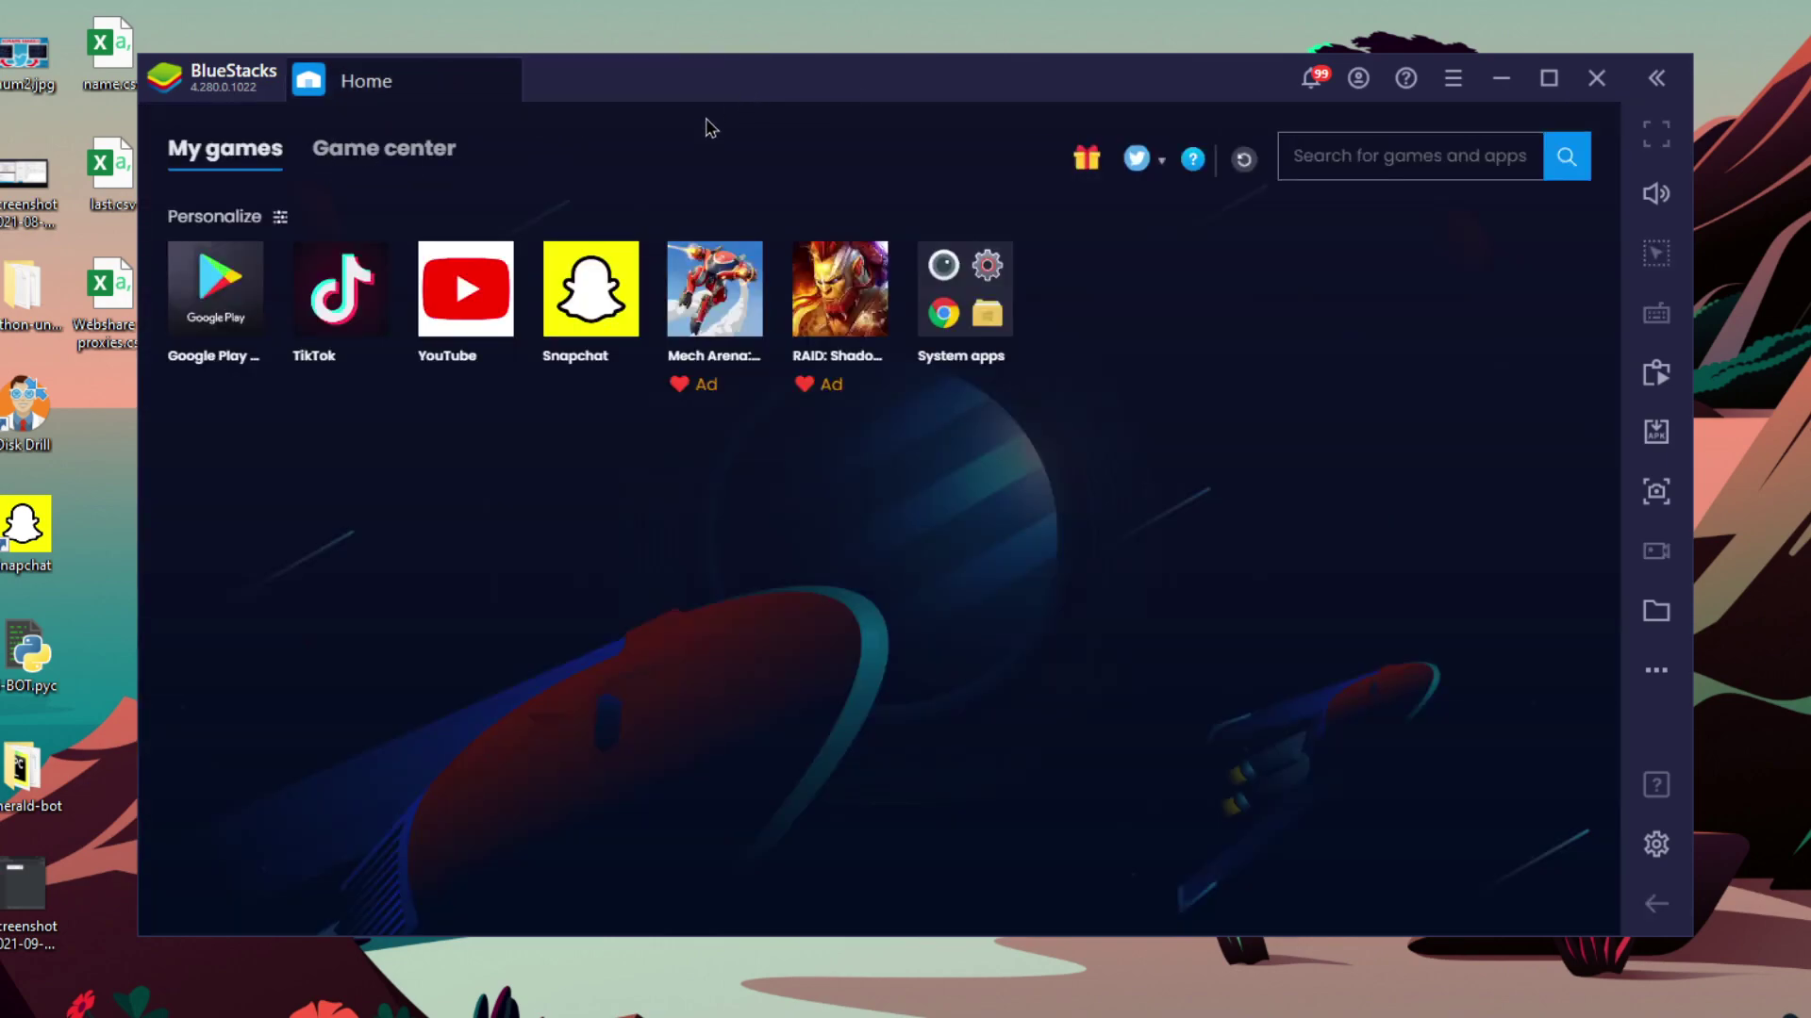
Open the Chat list in the emulator's Snapchat app and move the emulator window aside to free the desktop
left_click(582, 307)
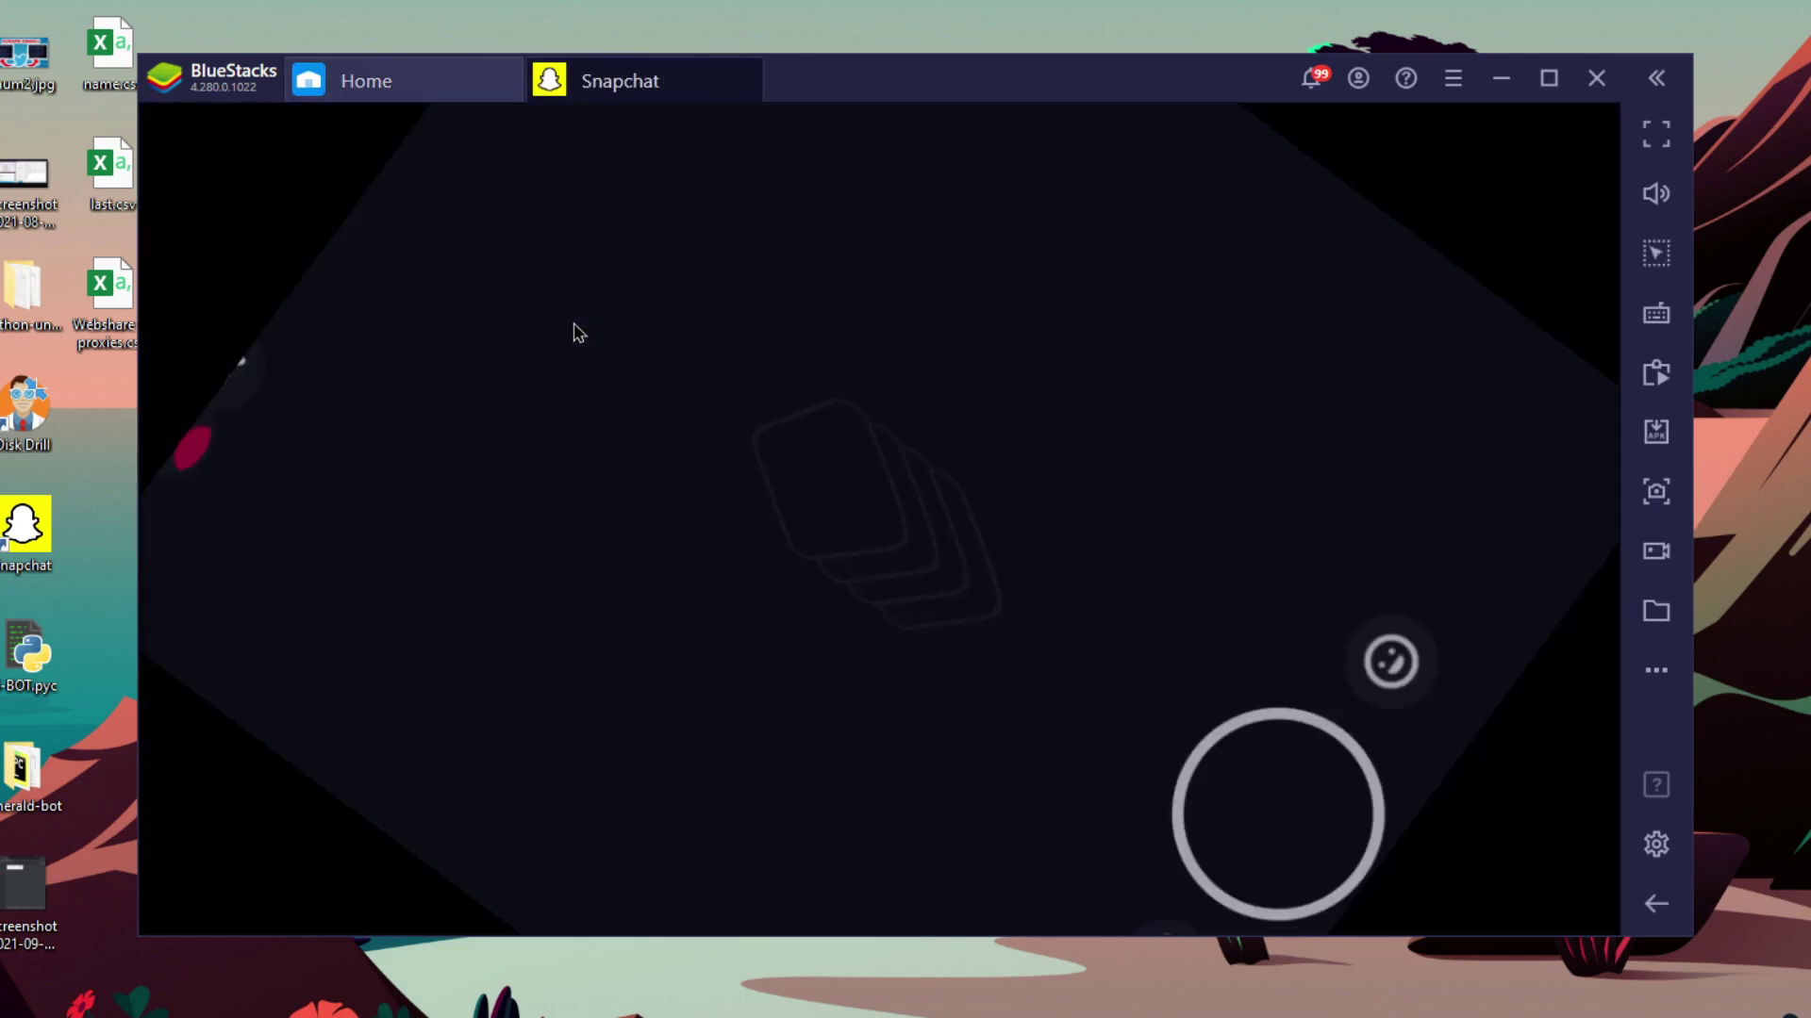
left_click_drag(919, 94, 1569, 11)
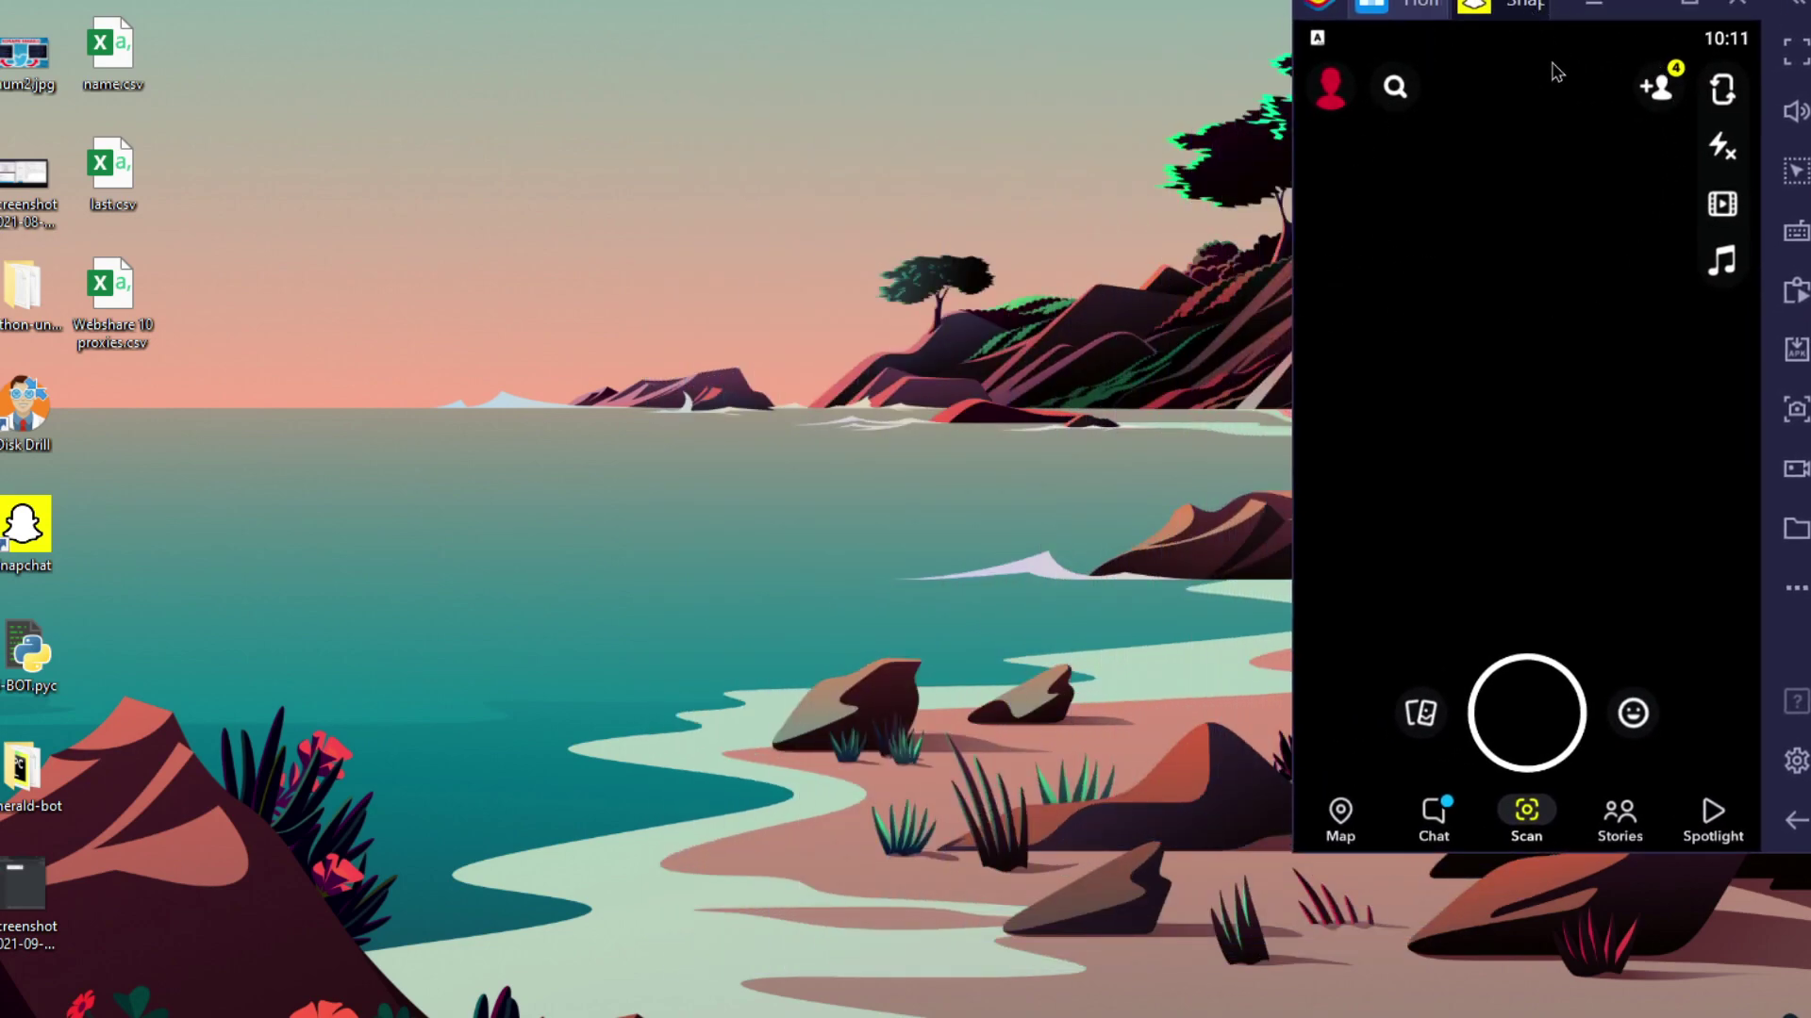
left_click(1426, 830)
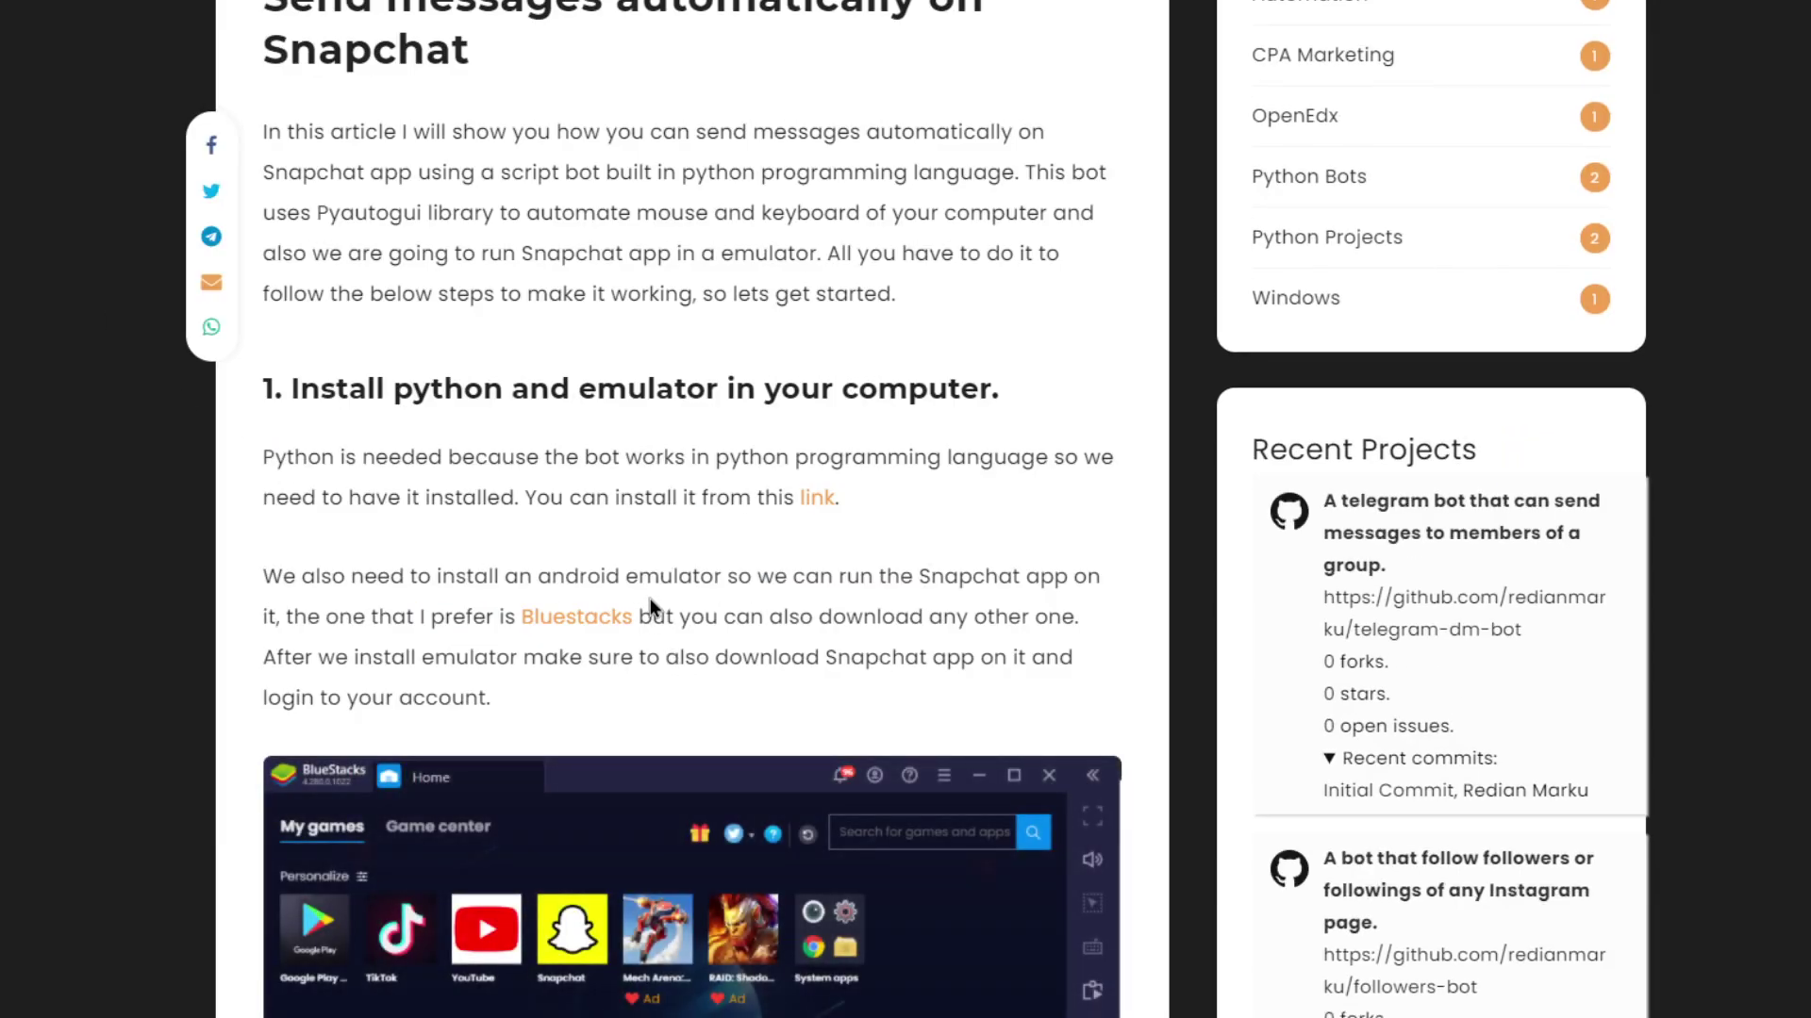
Open the GitHub repository linked in the article's second section and copy its HTTPS clone URL
scroll(649, 603, "down", 6)
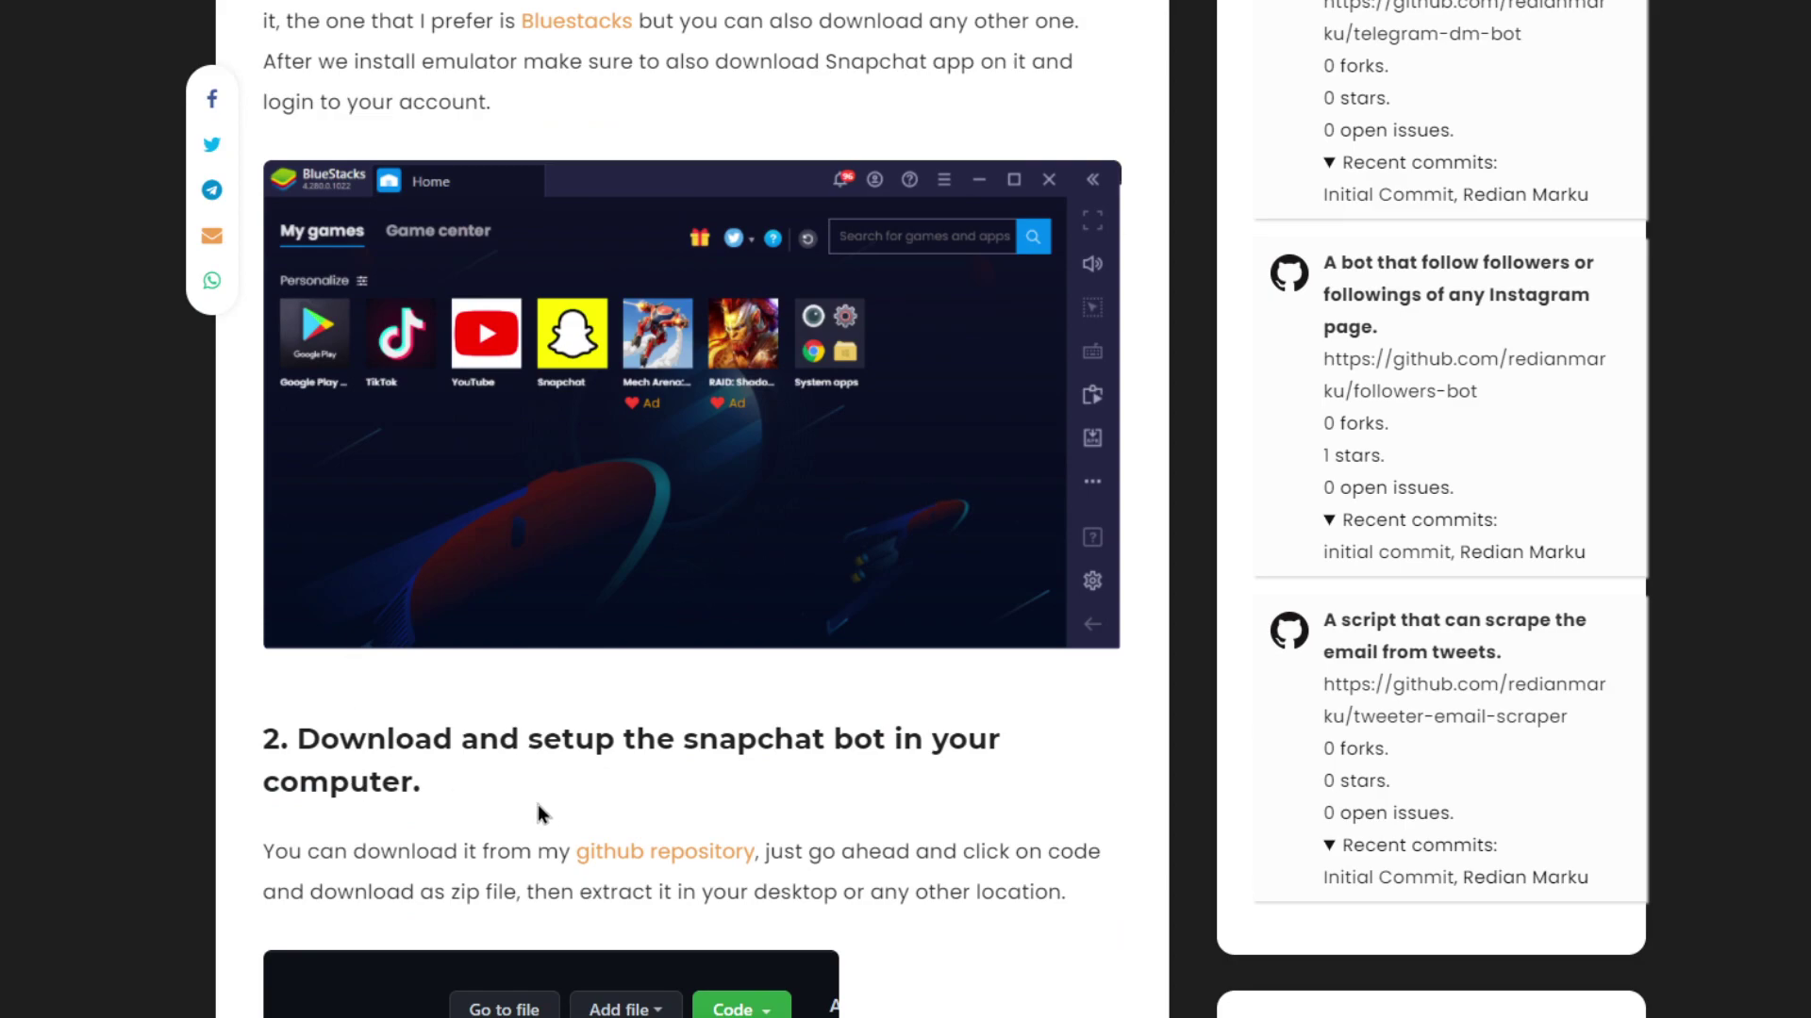
scroll(647, 774, "down", 2)
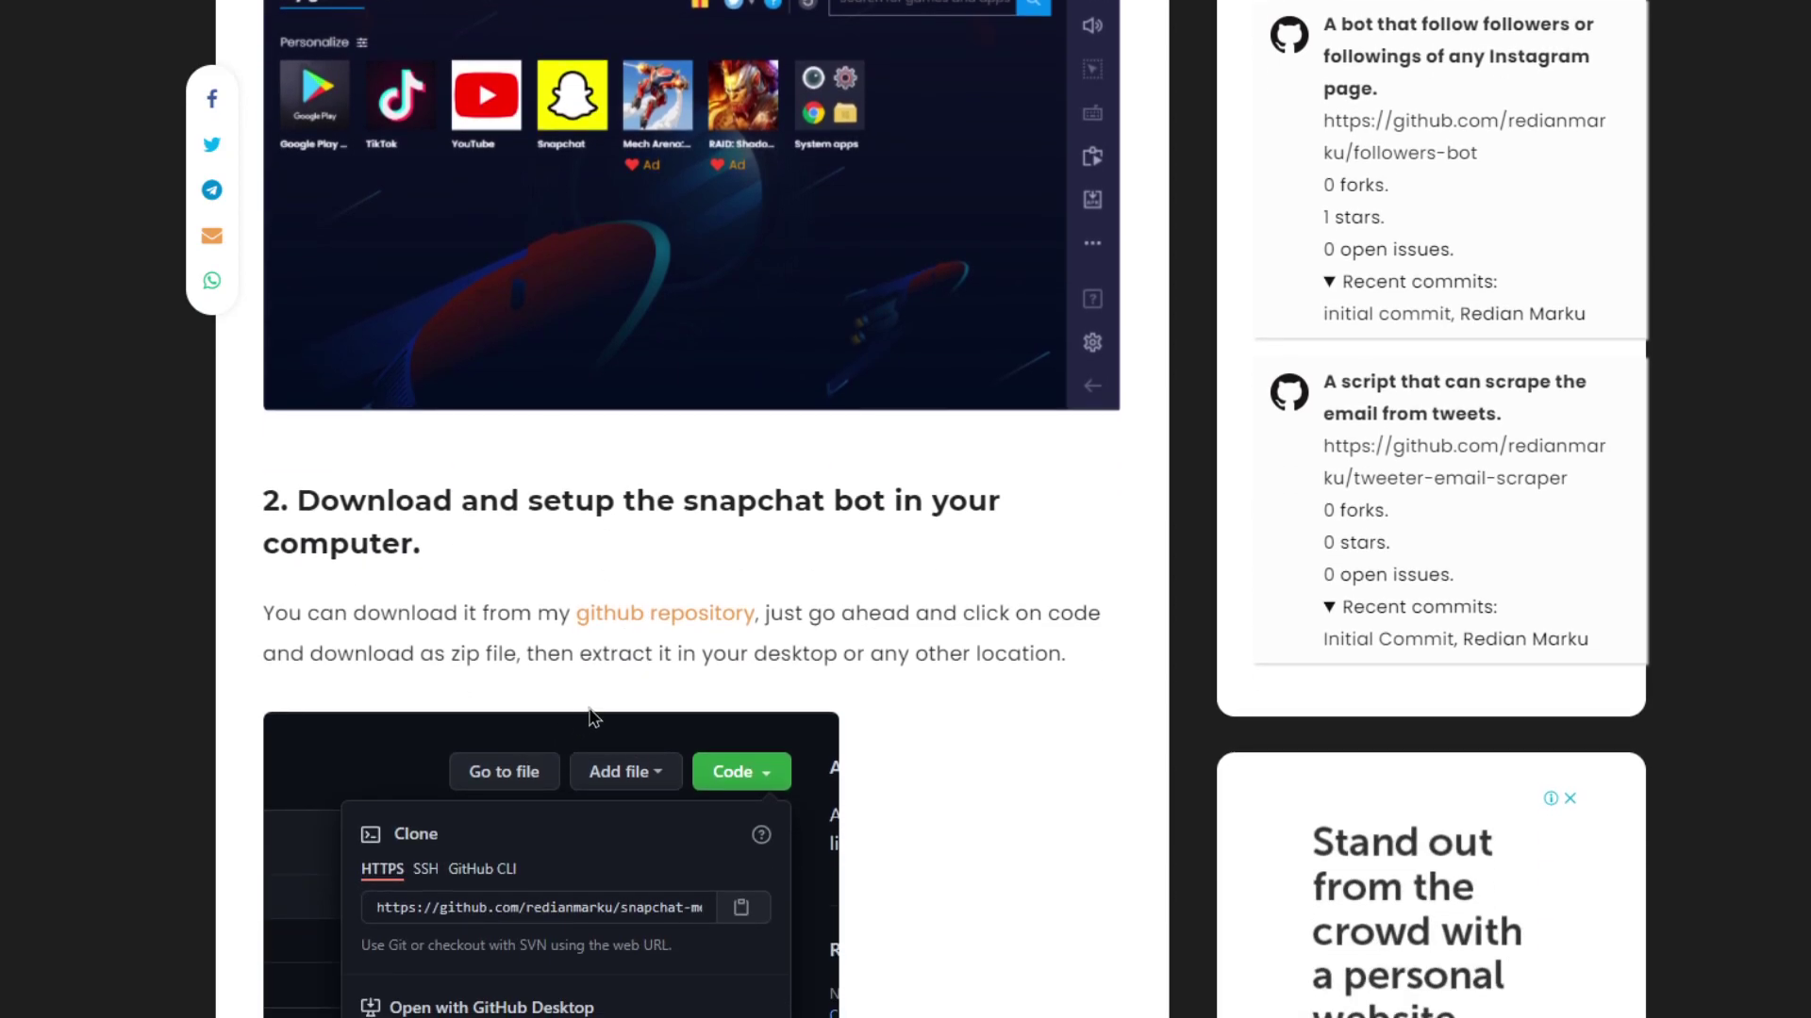
scroll(743, 695, "down", 1)
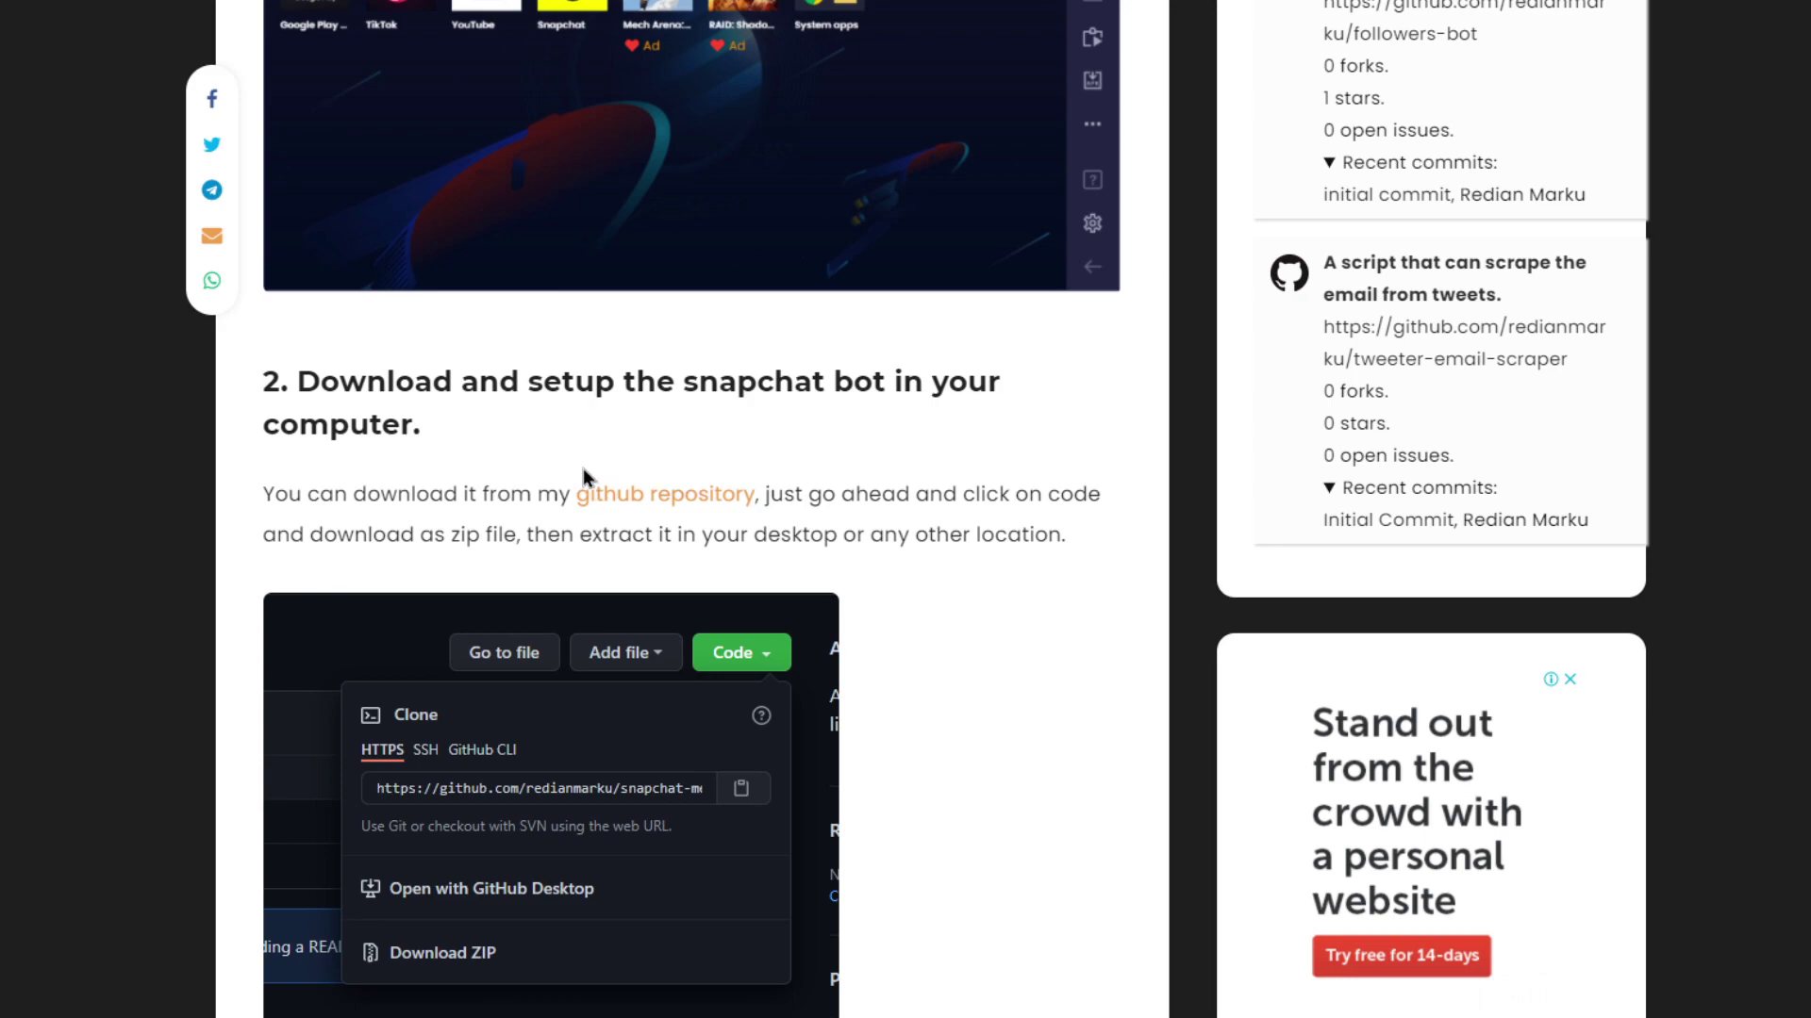
left_click(669, 500)
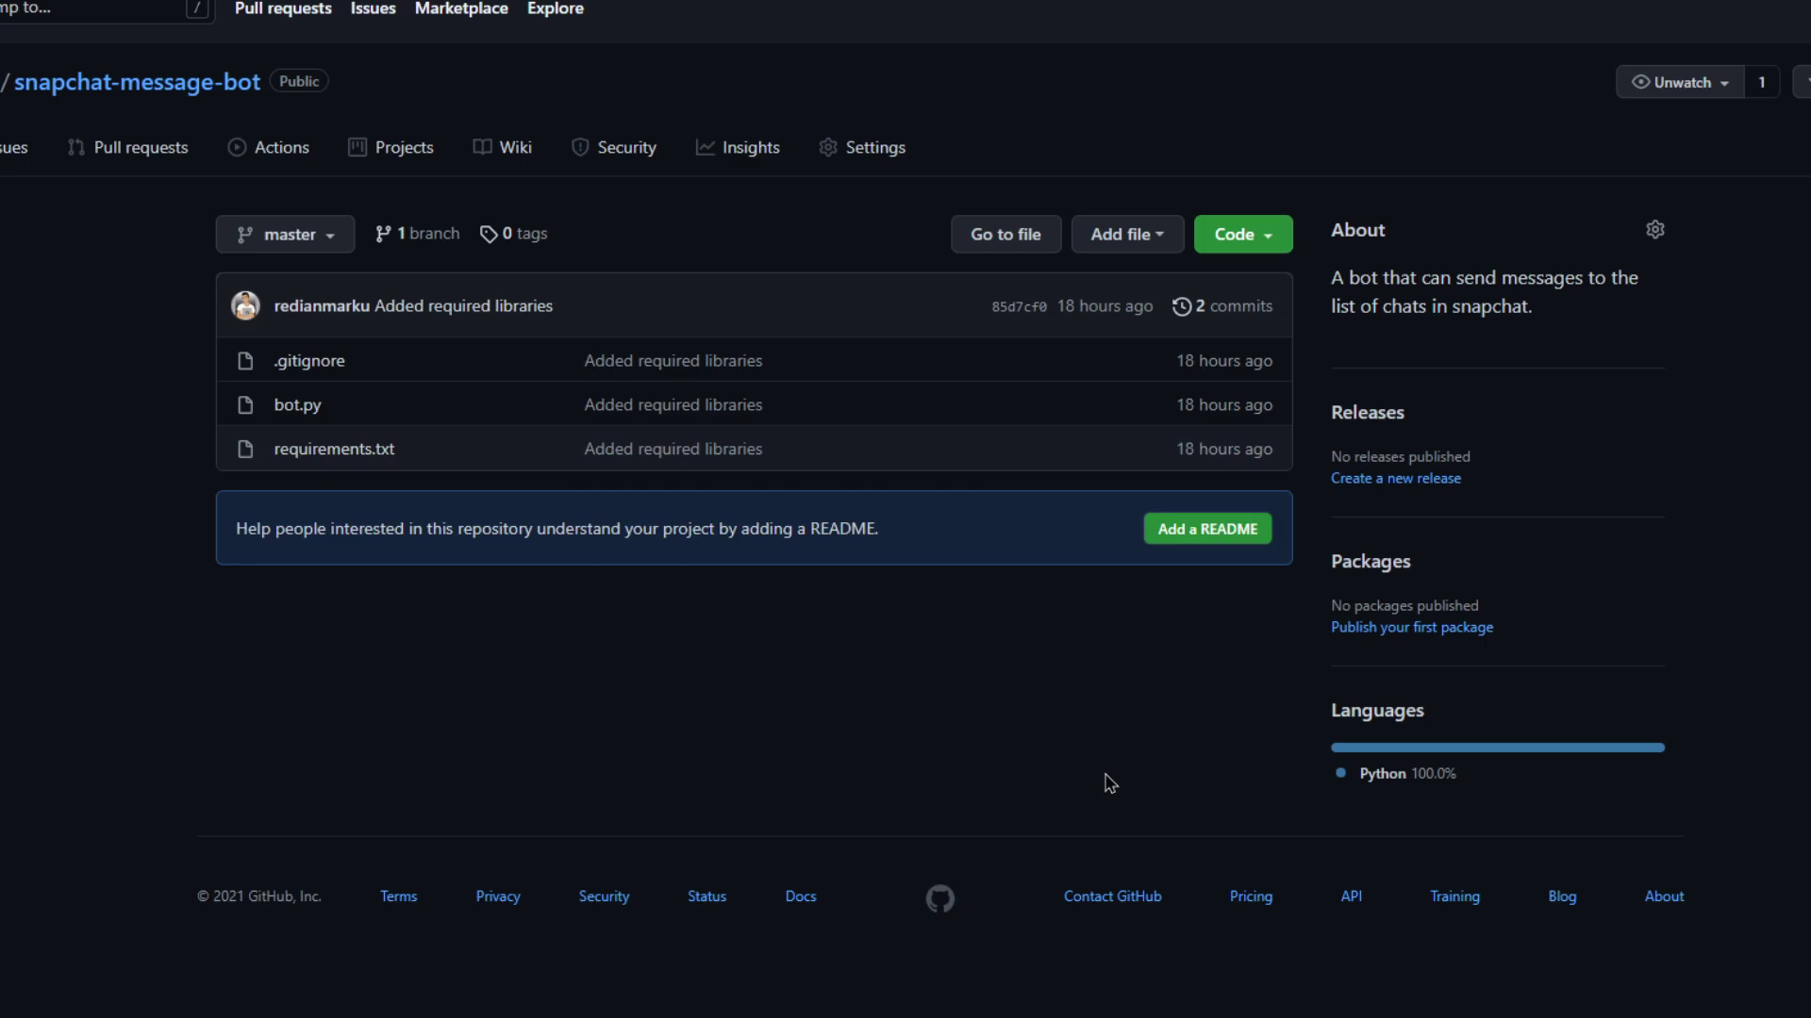
left_click(1264, 244)
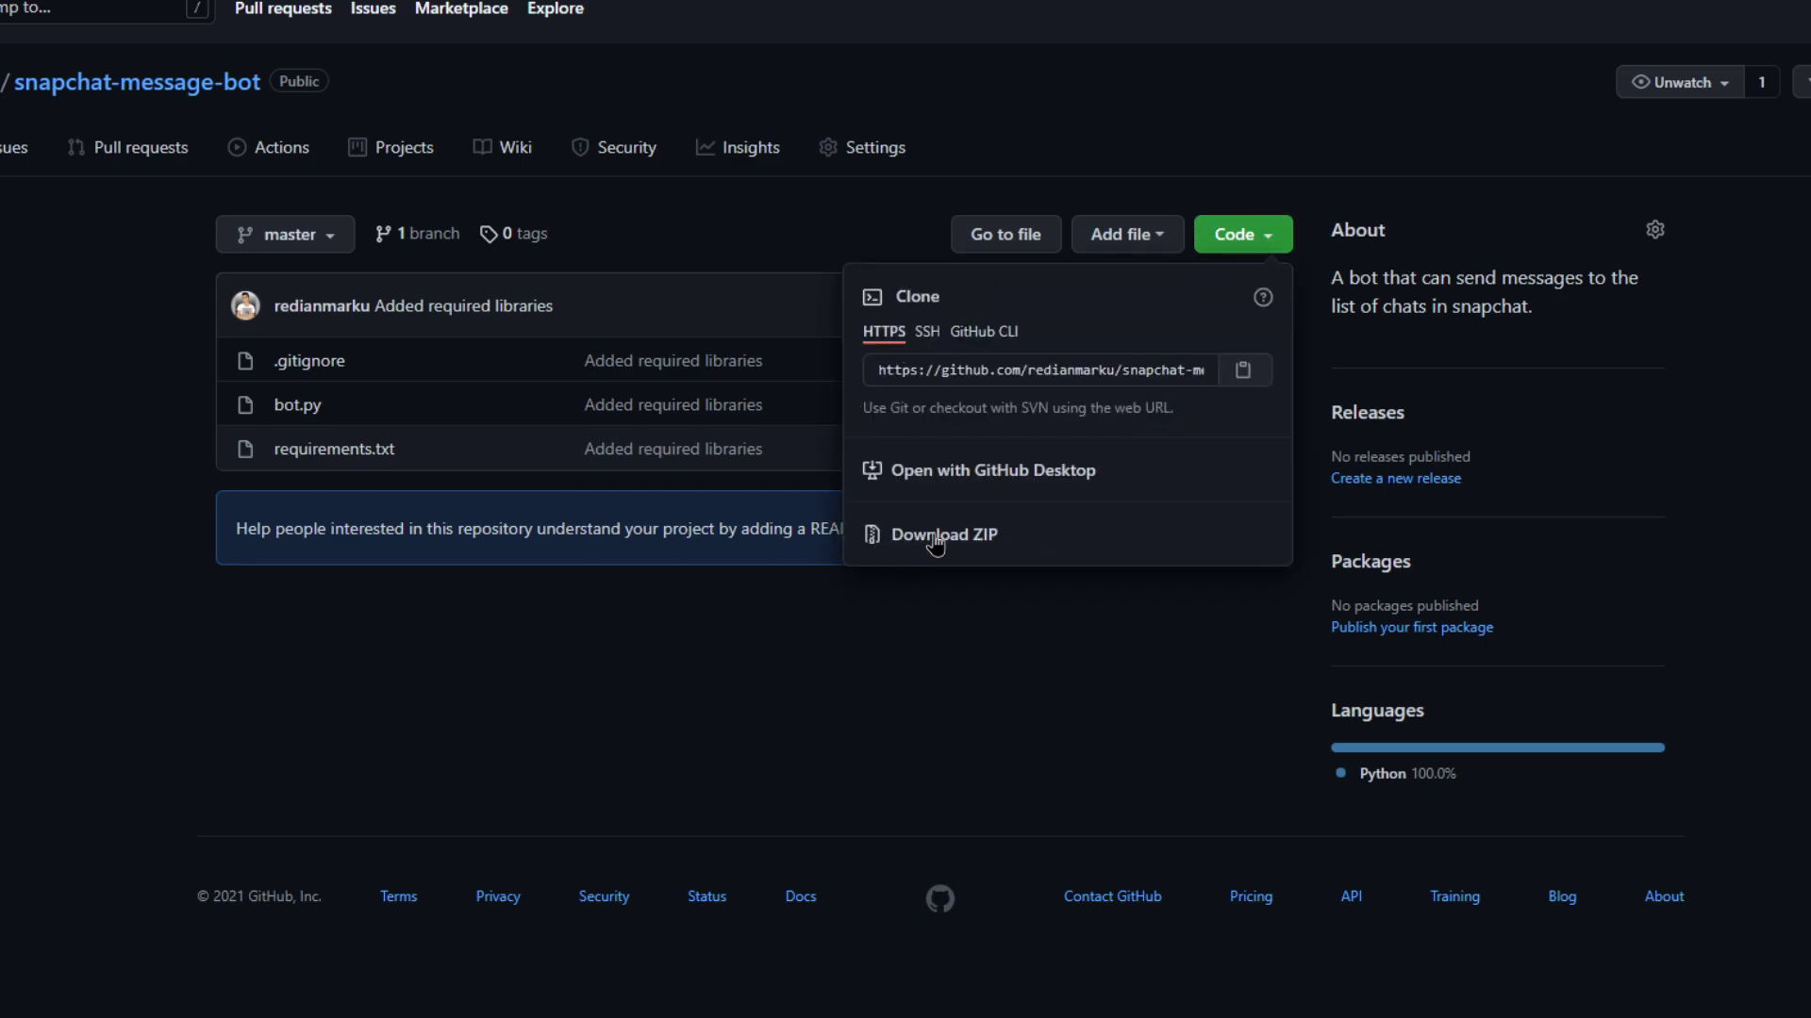
left_click(1245, 370)
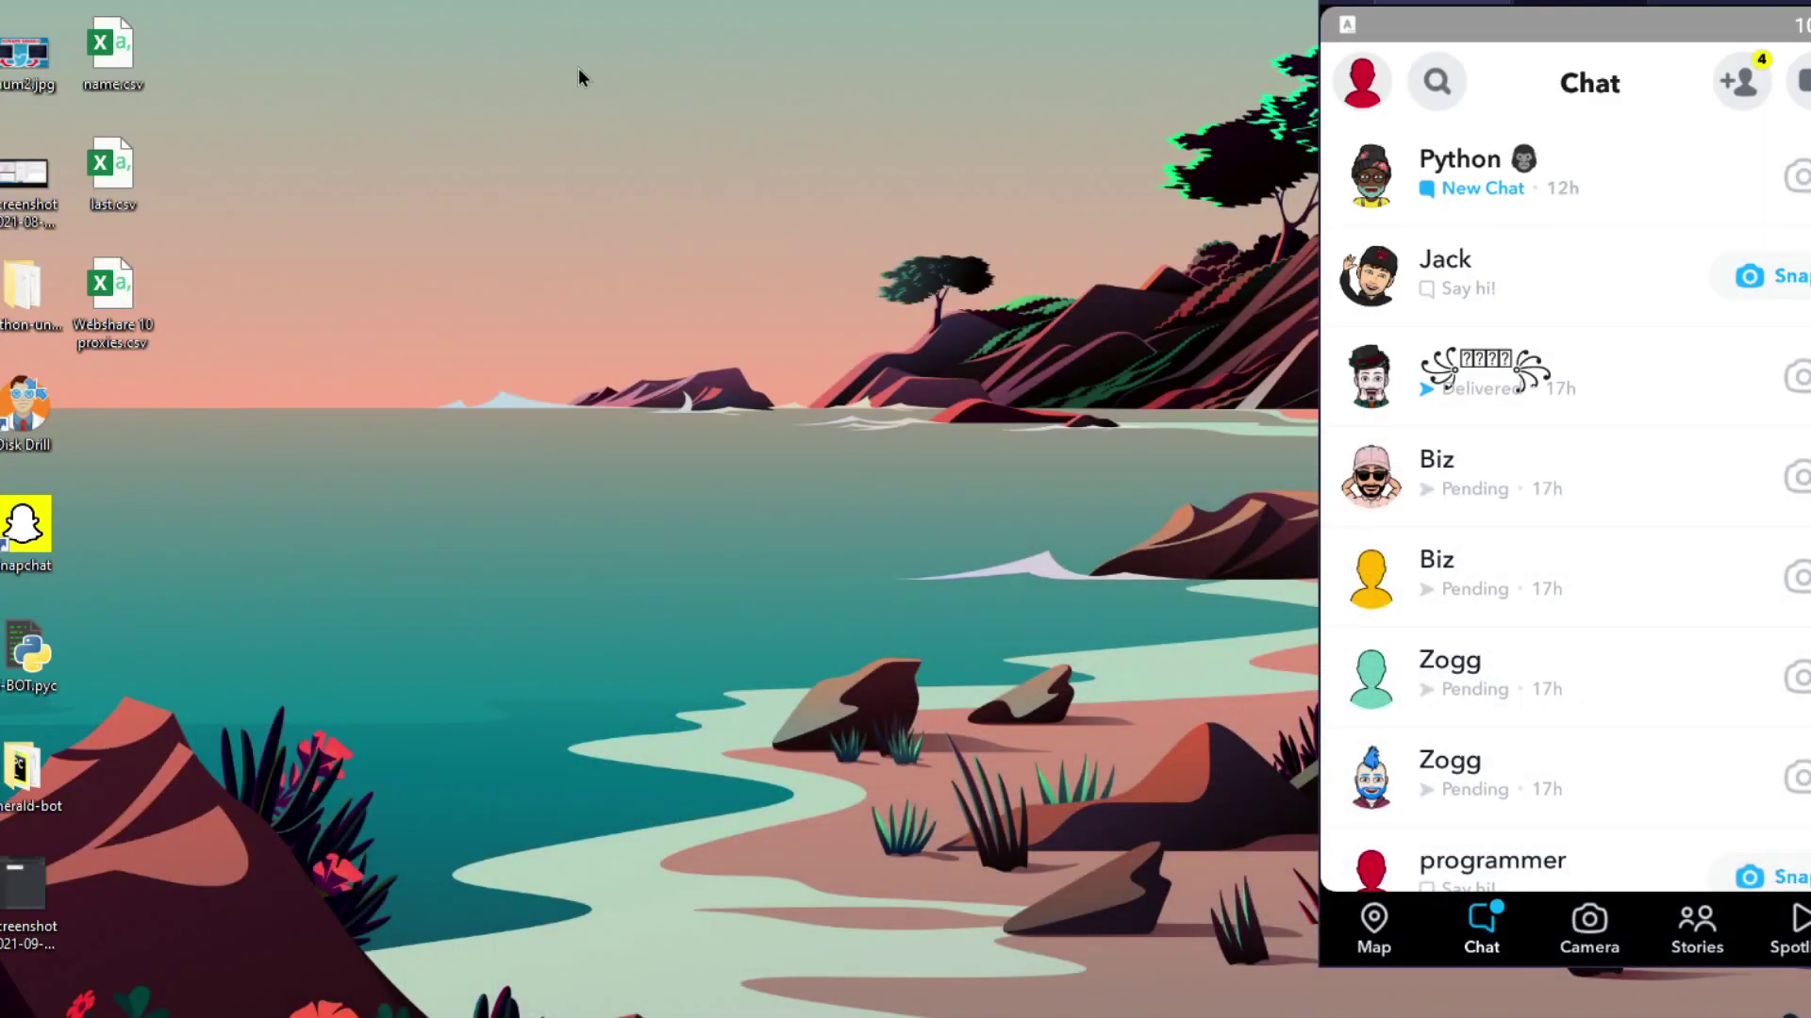
Open a Command Prompt and change the working directory to Desktop
key("super")
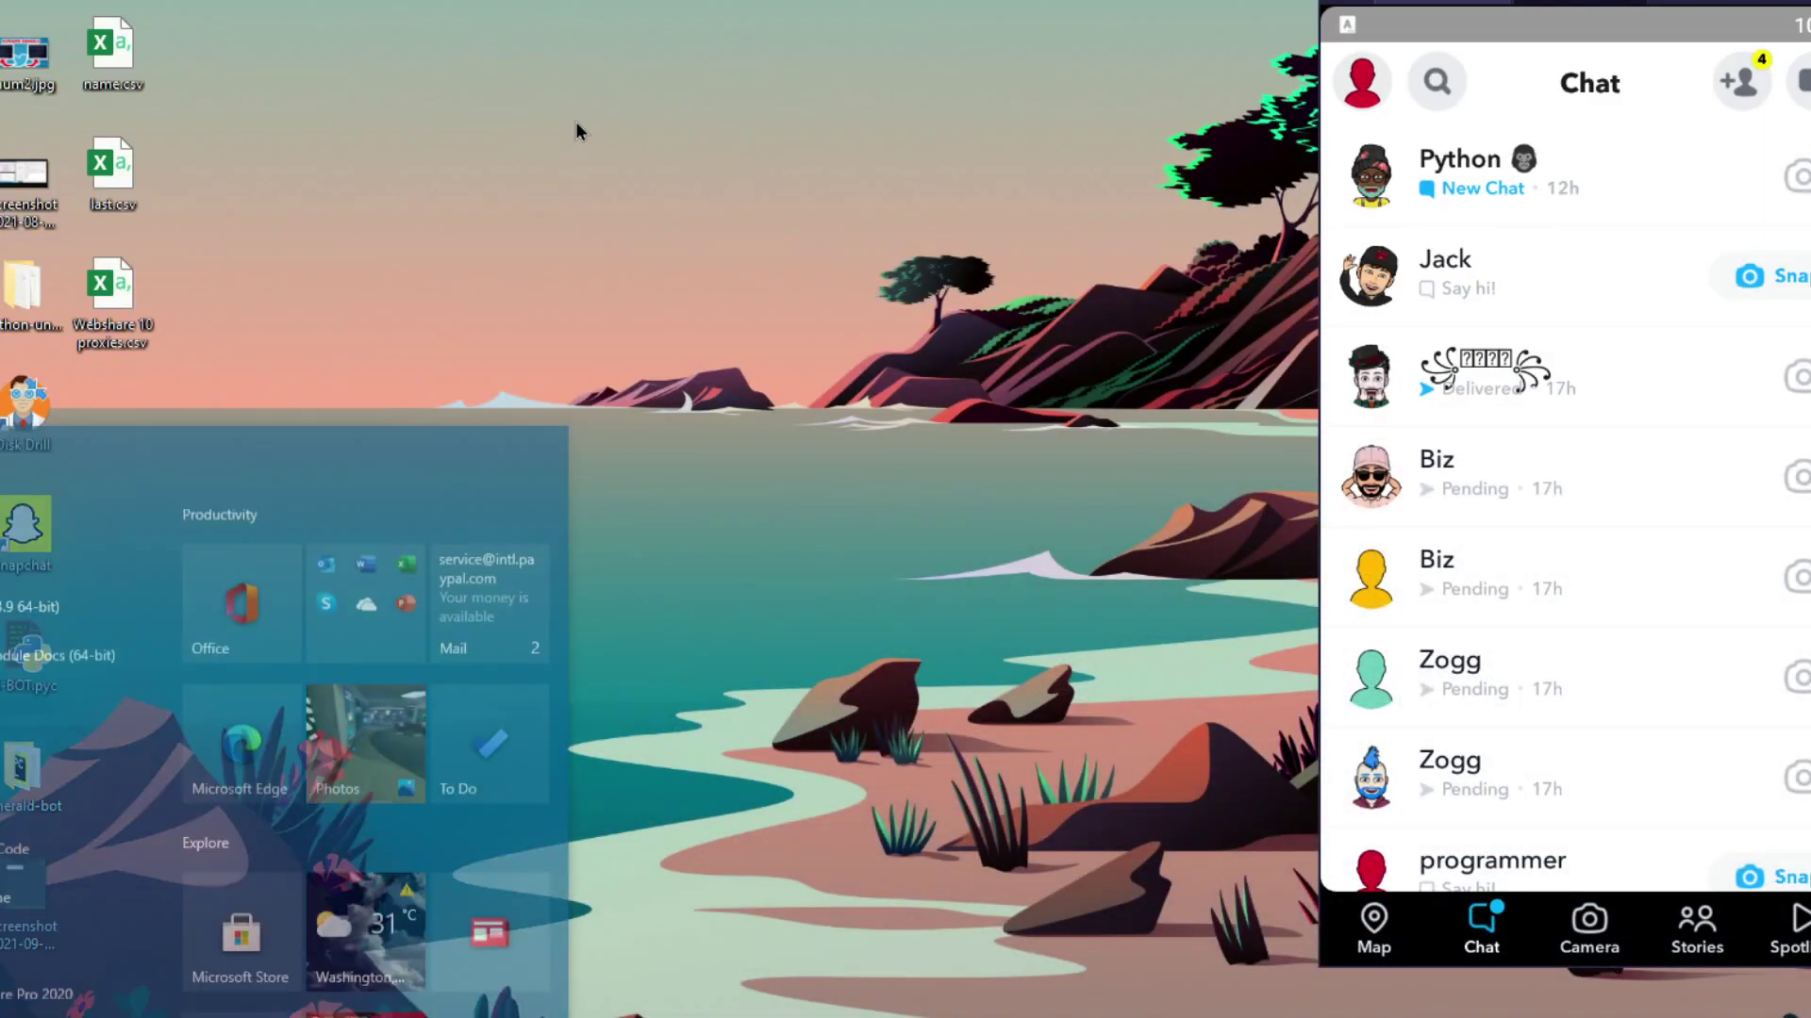
type("cmd")
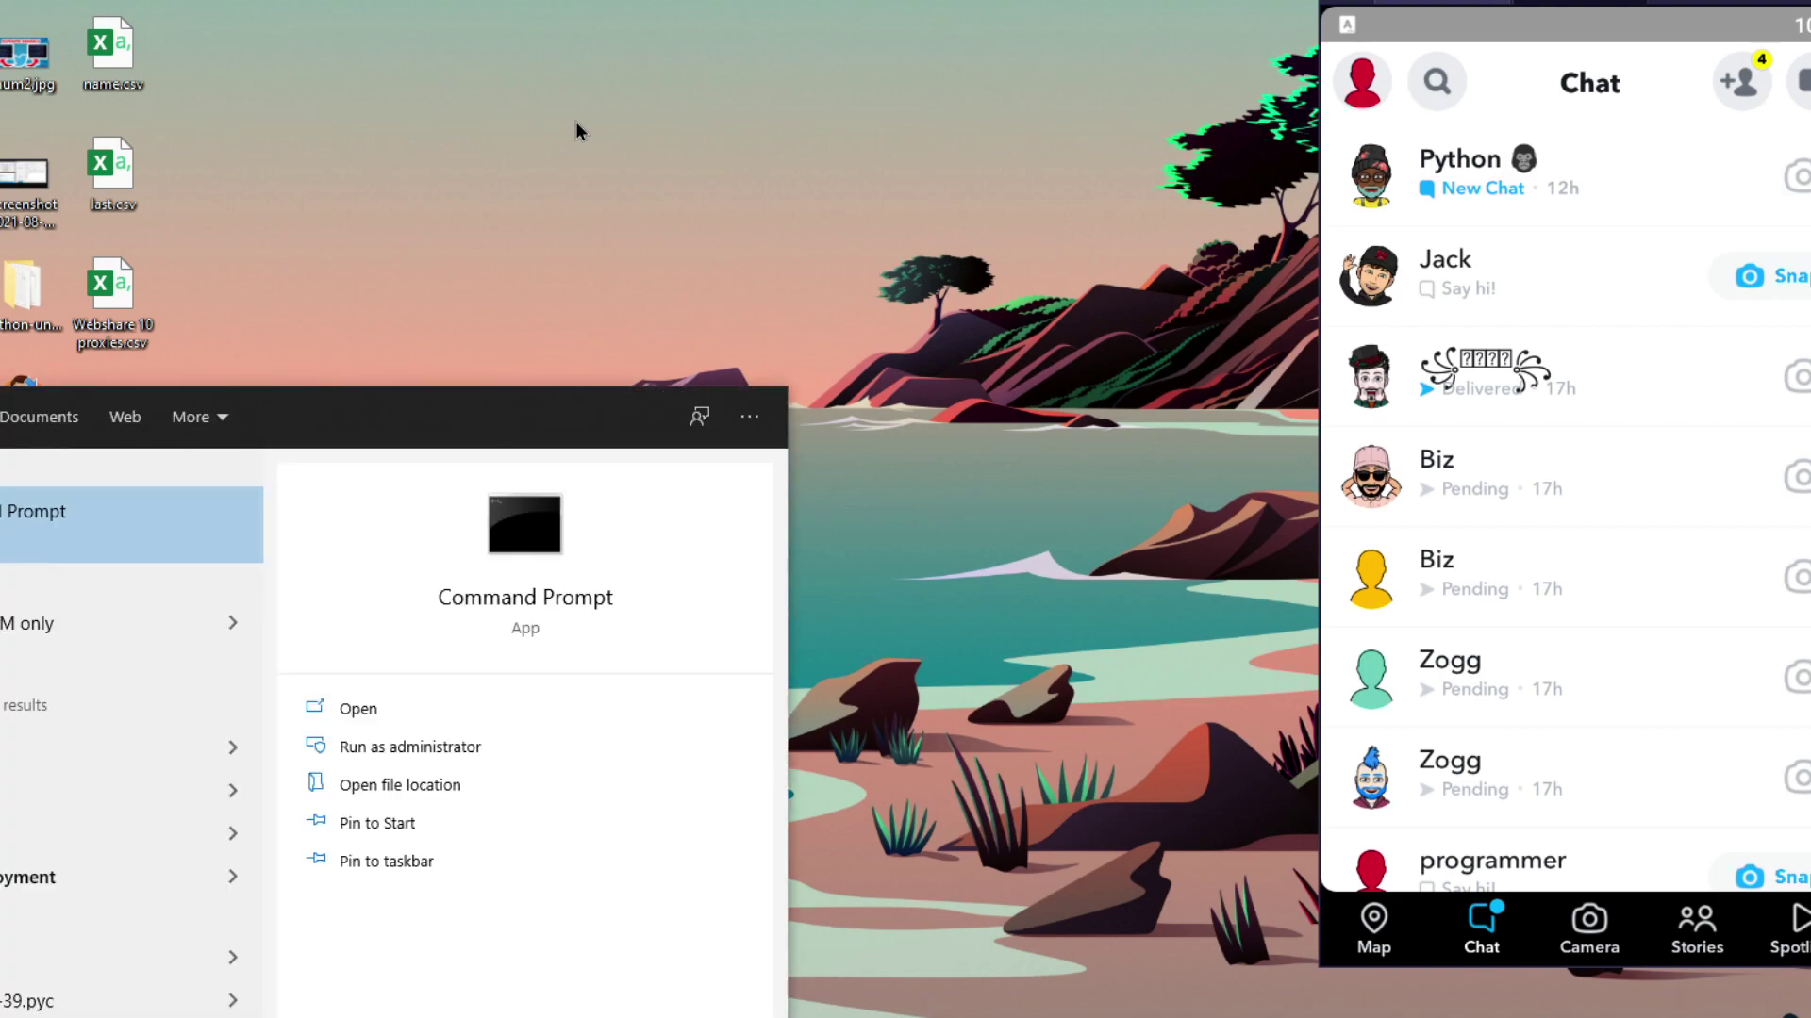
key("Return")
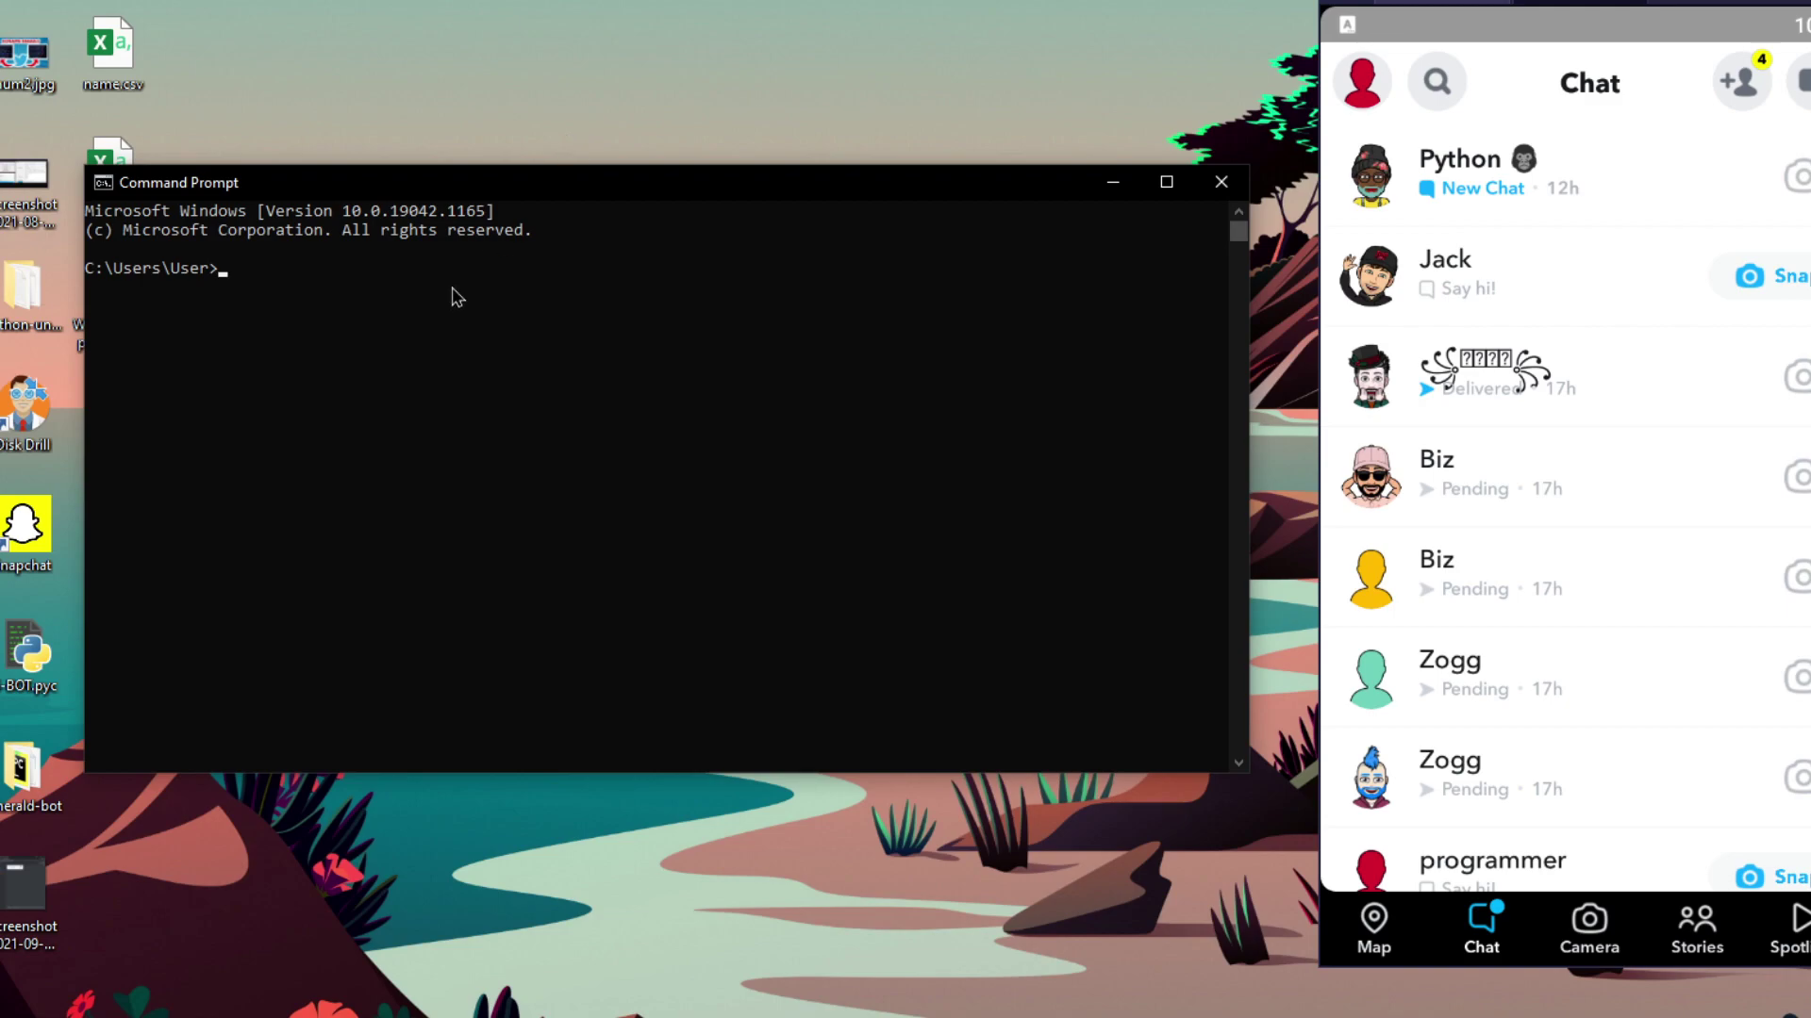
type("cd Desktop")
key("Return")
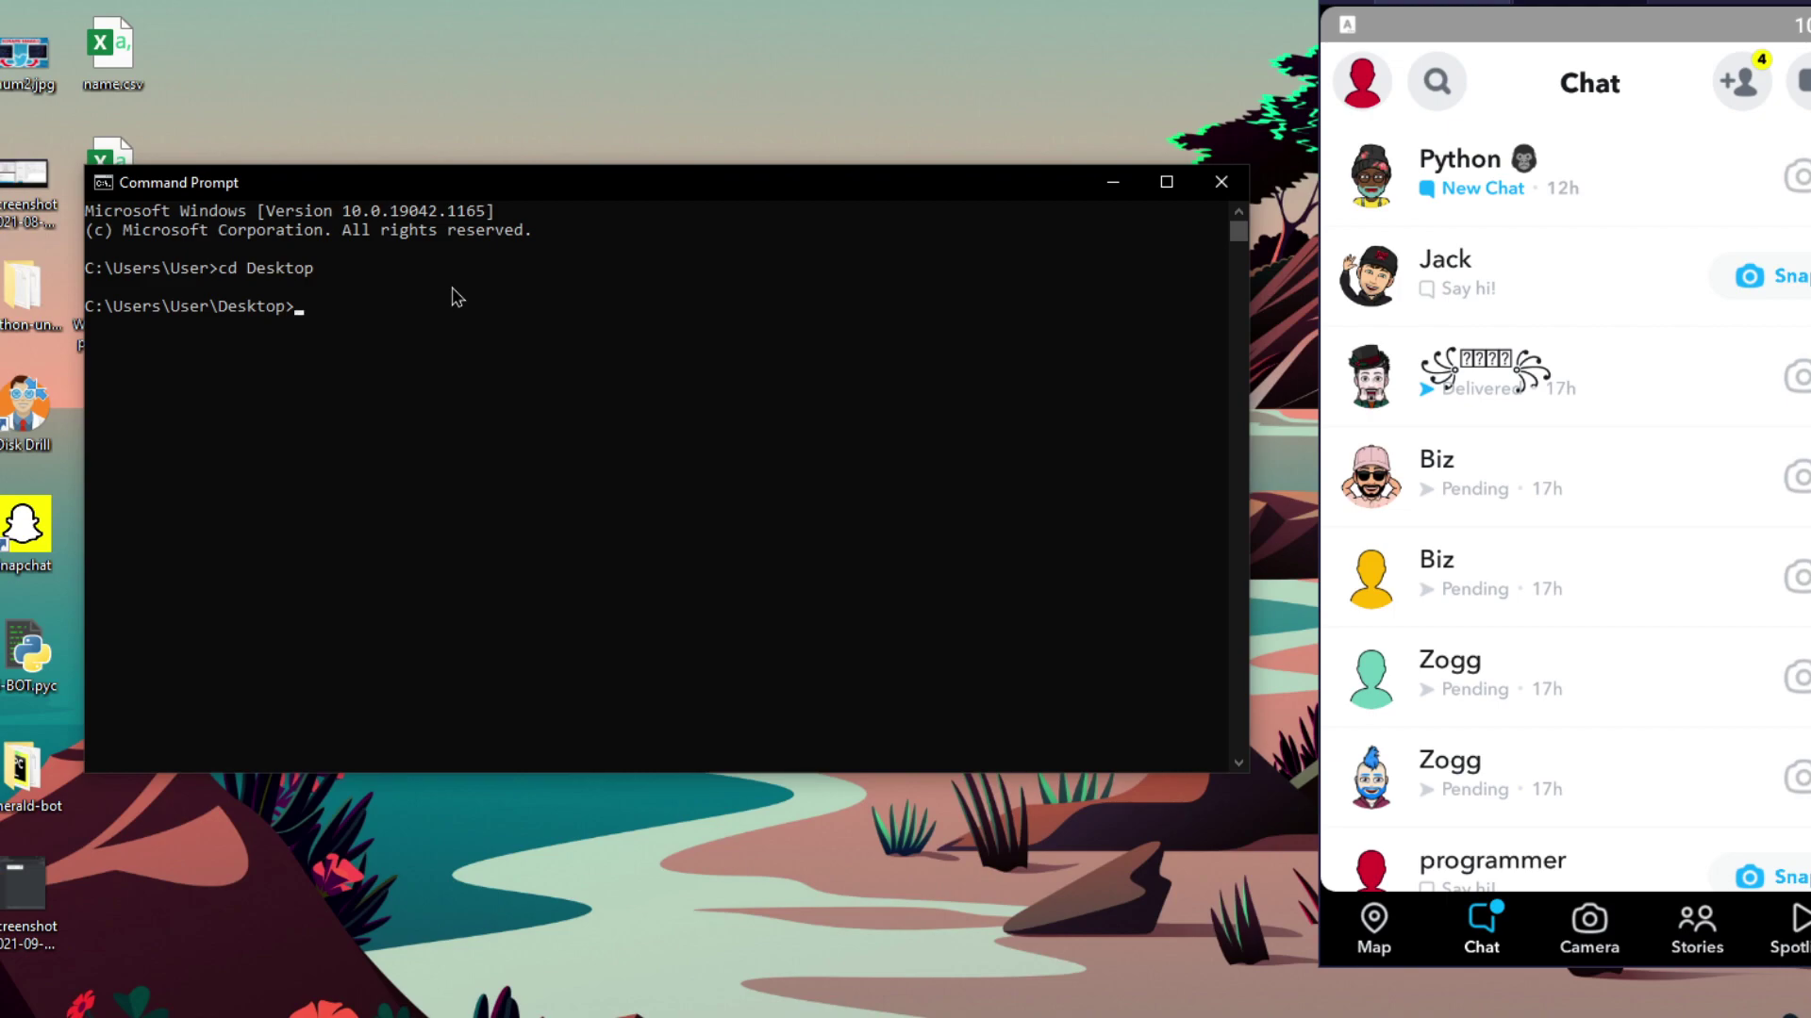
Run git clone with the copied snapchat-message-bot URL and move the cloned folder to an empty spot on the desktop
type("git clone")
key("ctrl+v")
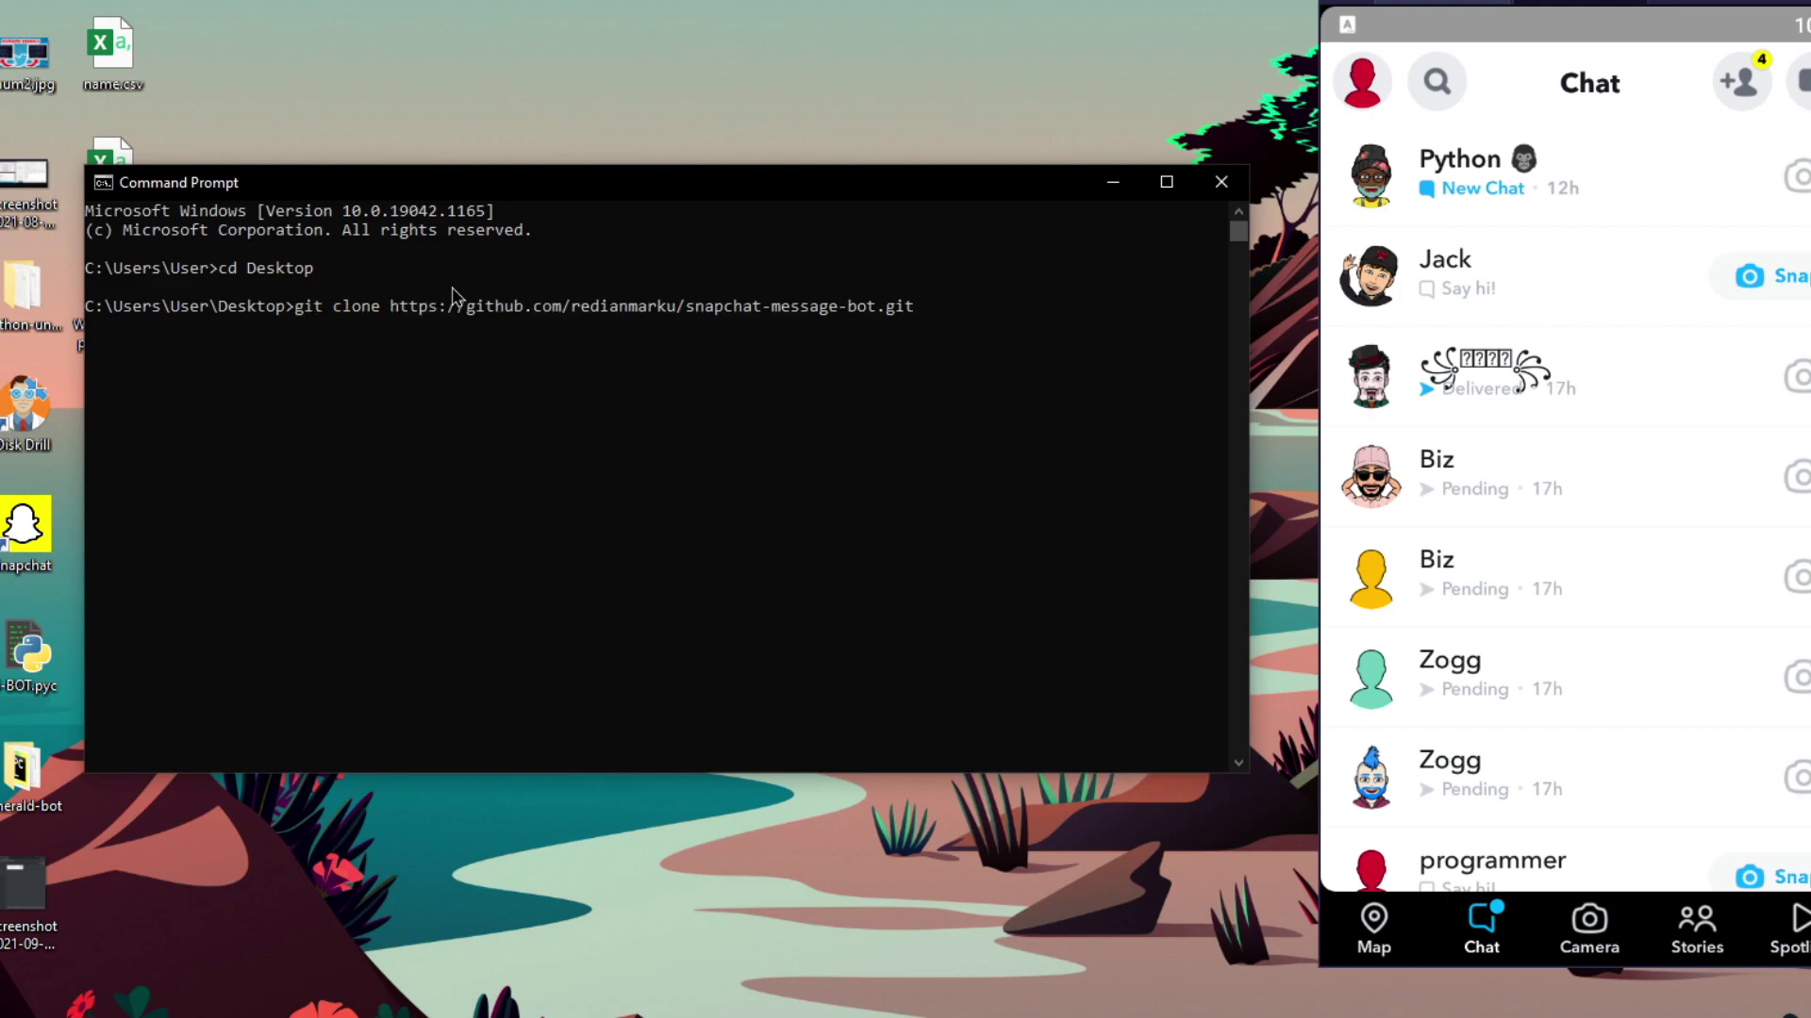
key("Return")
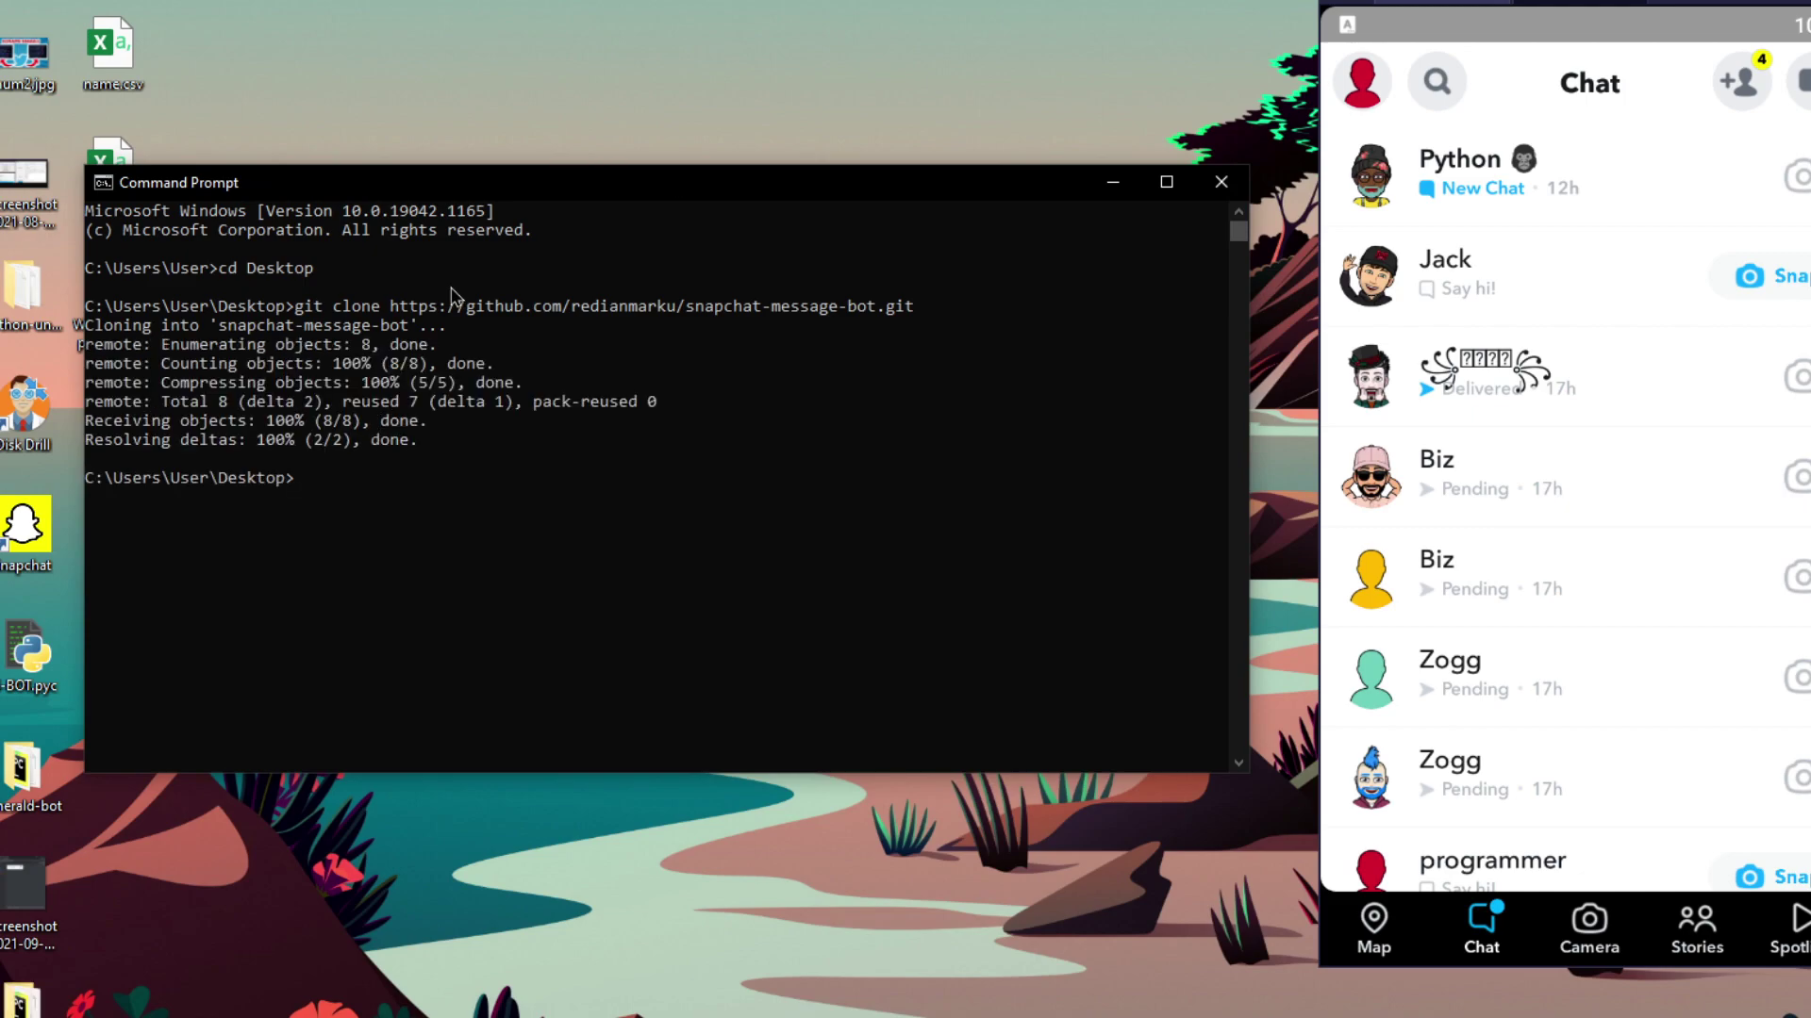
left_click_drag(20, 1001, 744, 927)
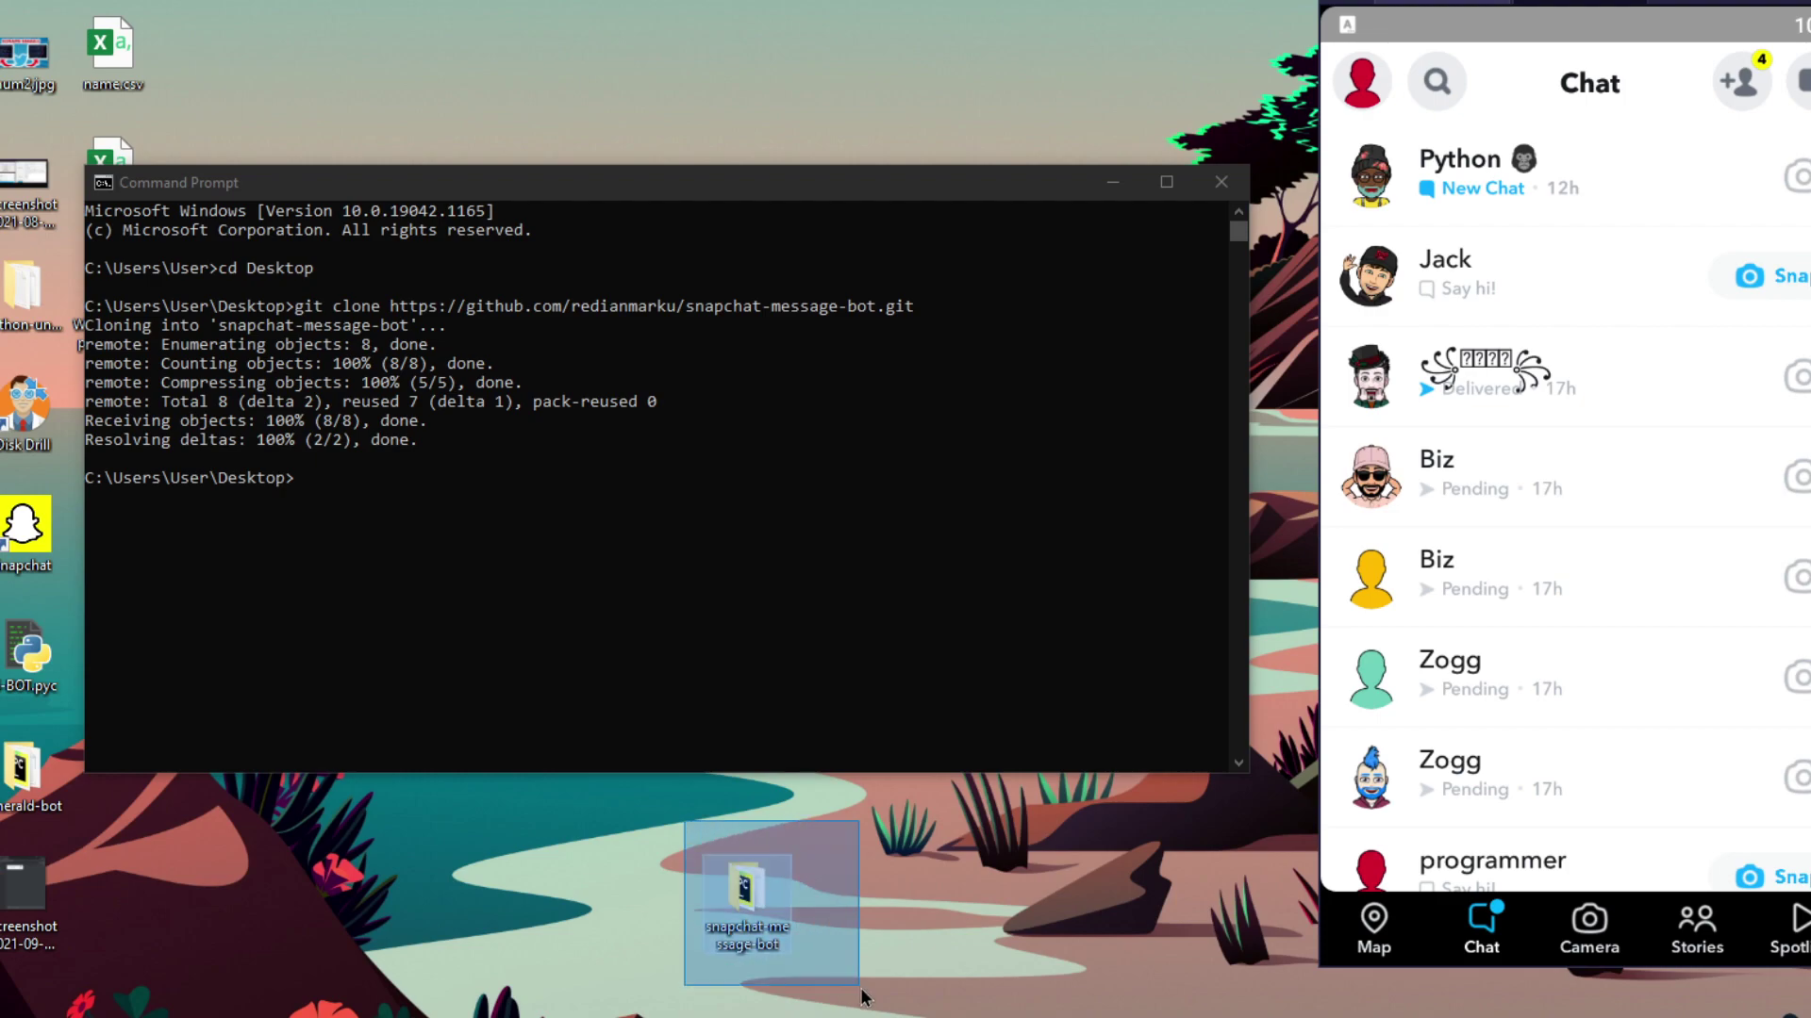
Check the contents of the cloned folder and change the Command Prompt's working directory to snapchat-message-bot
double_click(745, 891)
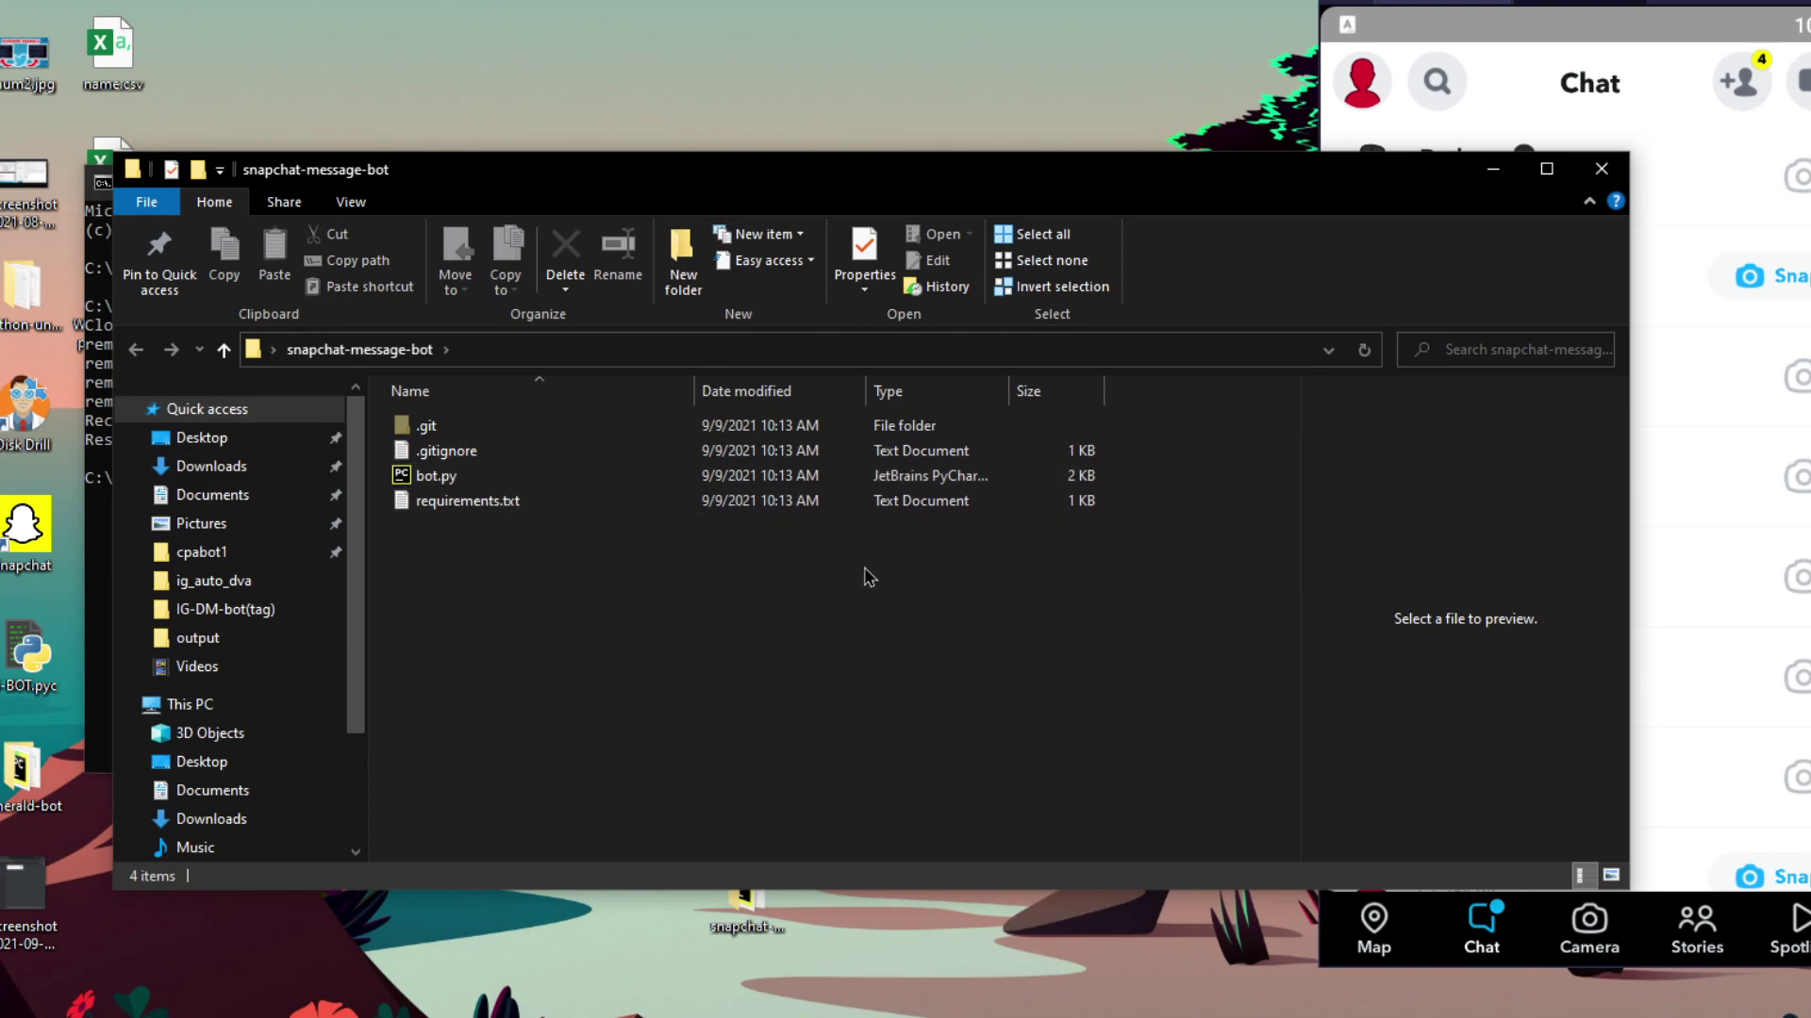
left_click(1602, 170)
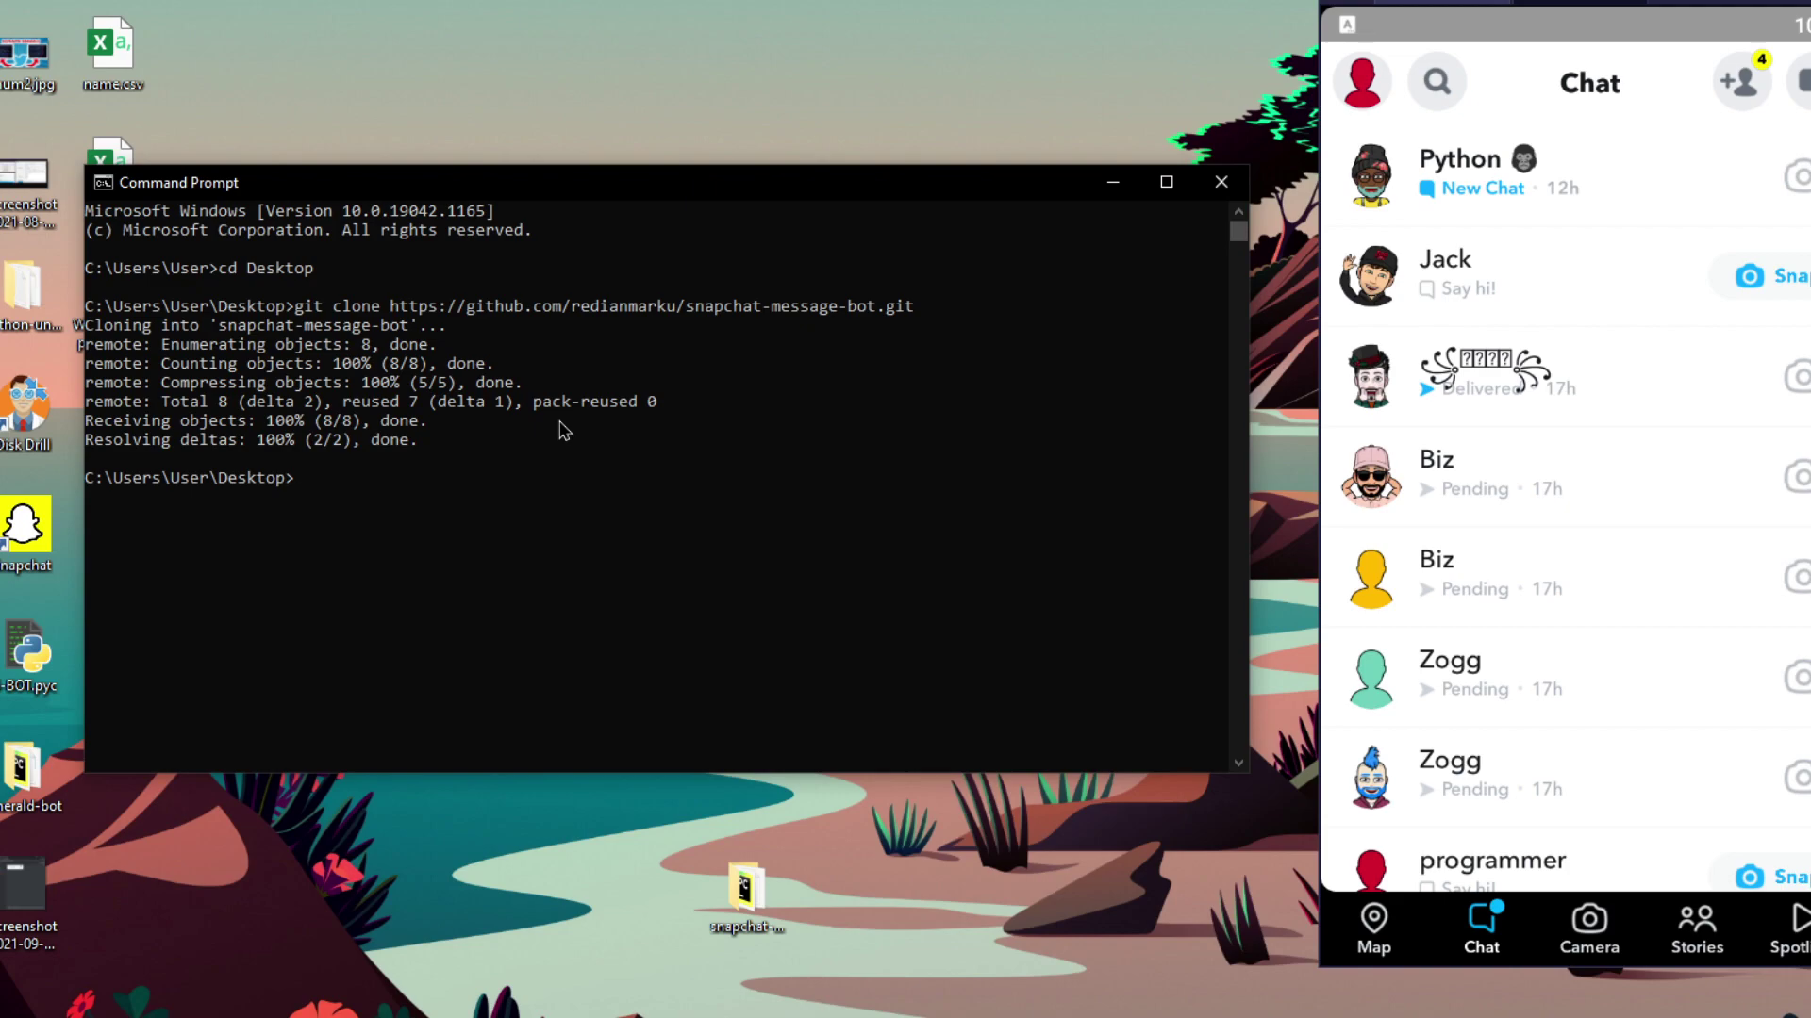
type("cd snapchat-message-bot")
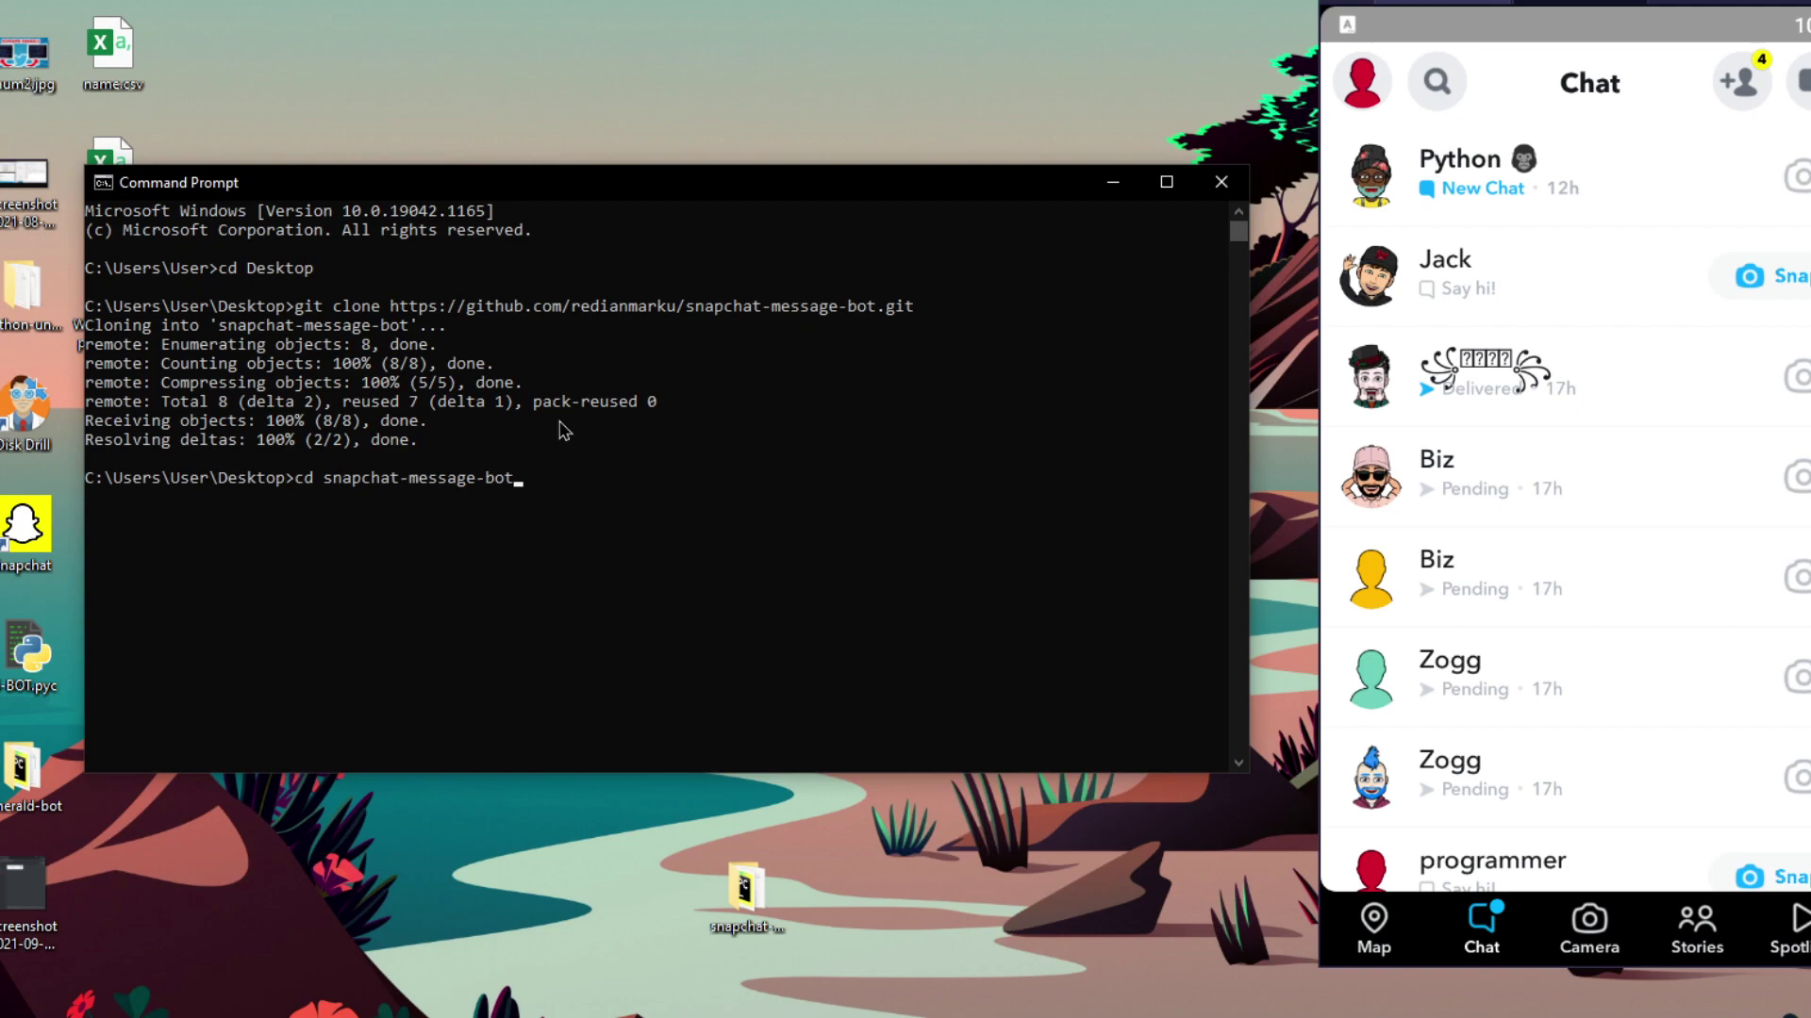
key("Return")
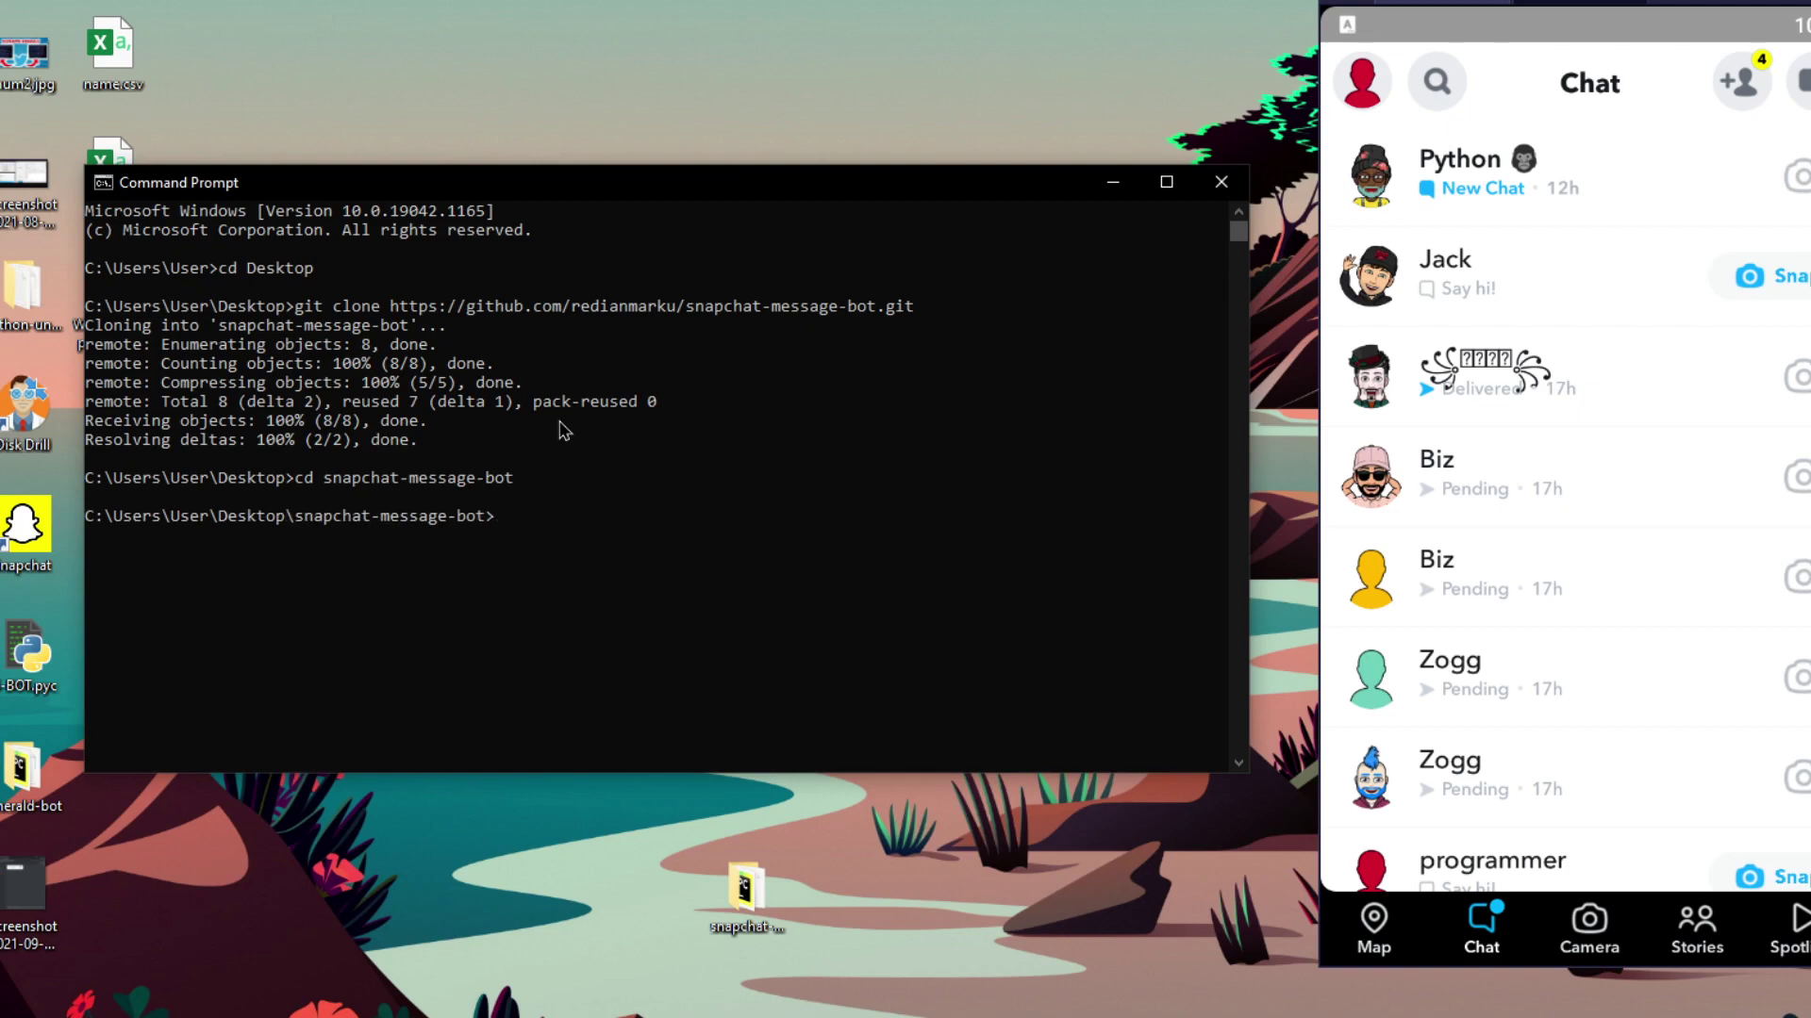
List the files in the snapchat-message-bot directory and locate requirements.txt
type("dir")
key("Return")
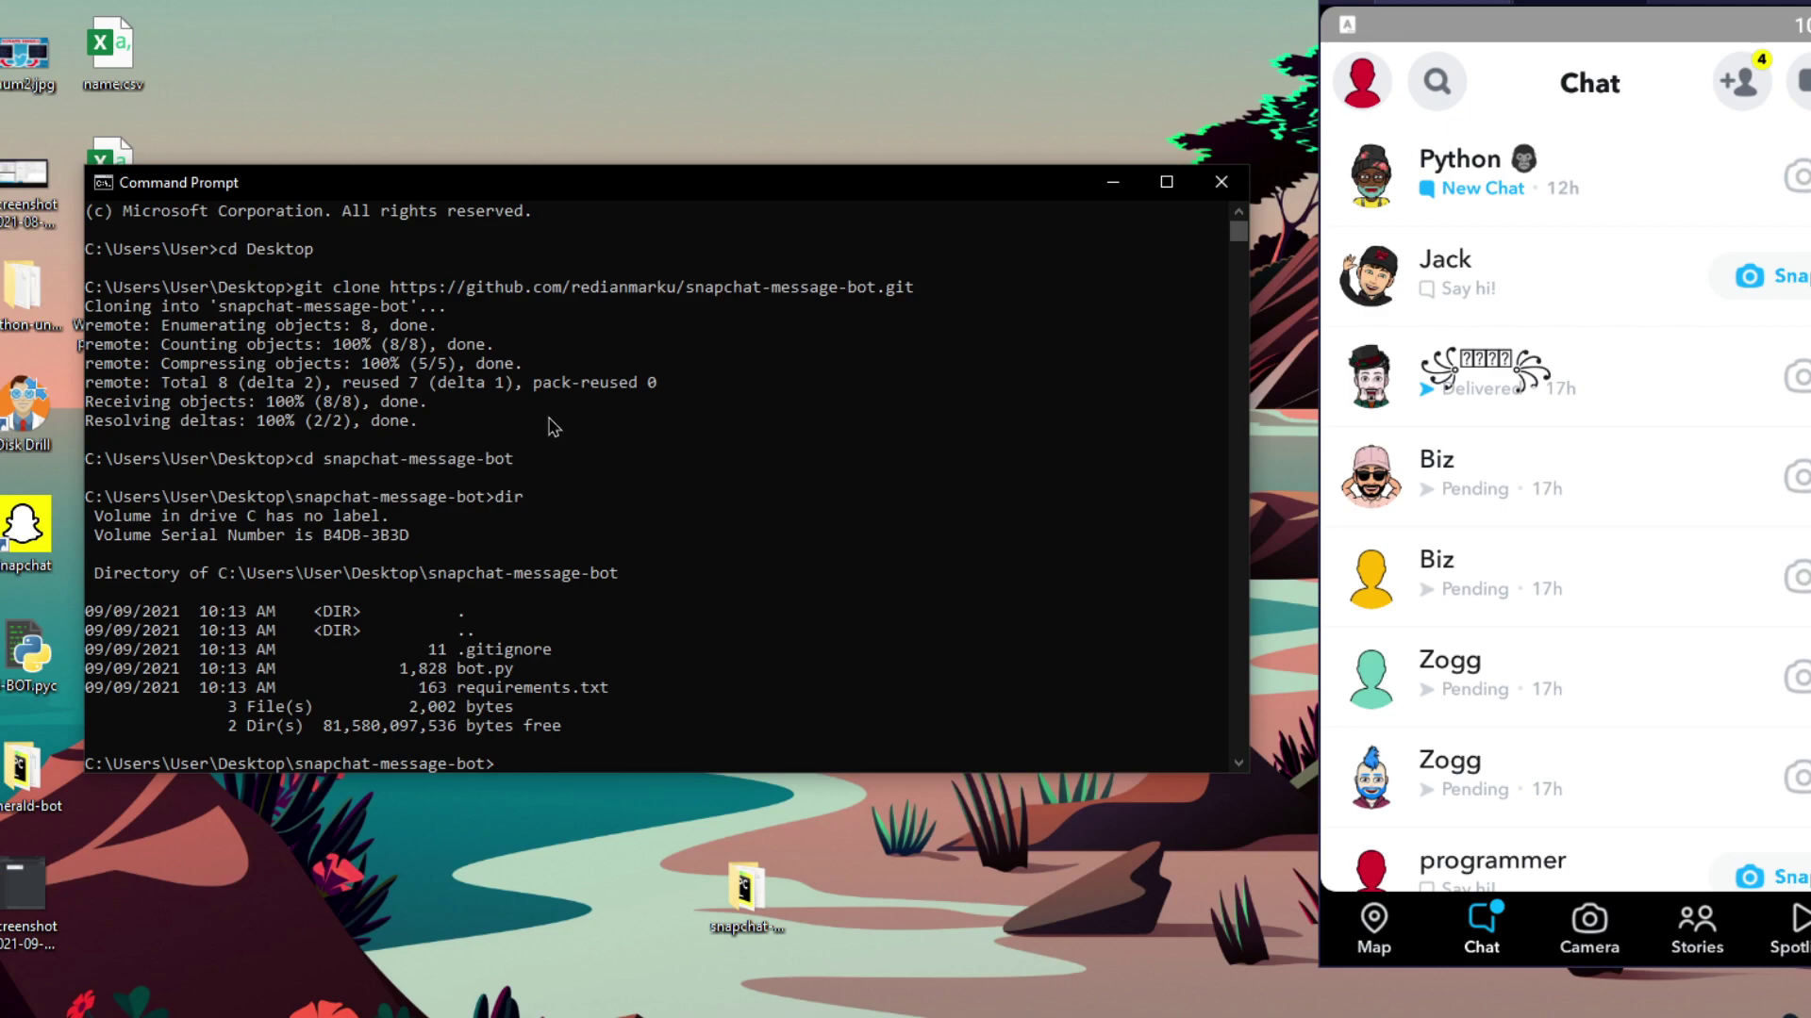
scroll(571, 603, "down", 1)
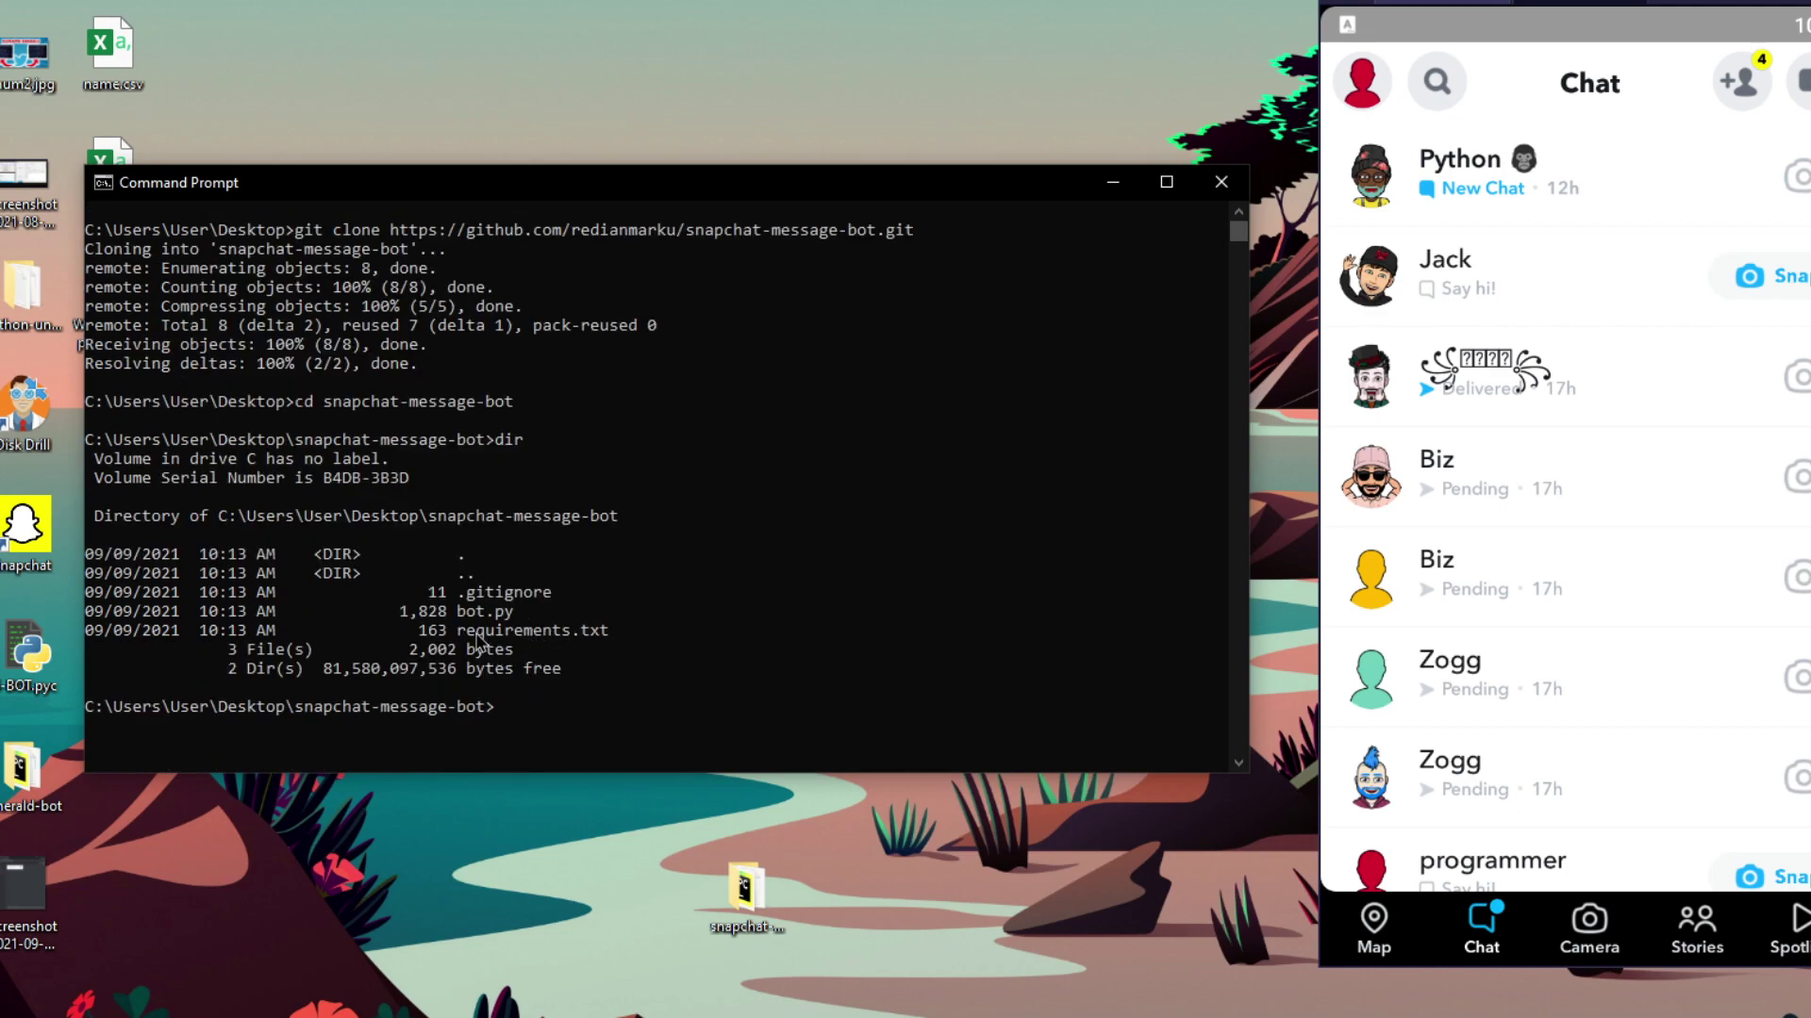
left_click_drag(449, 630, 646, 634)
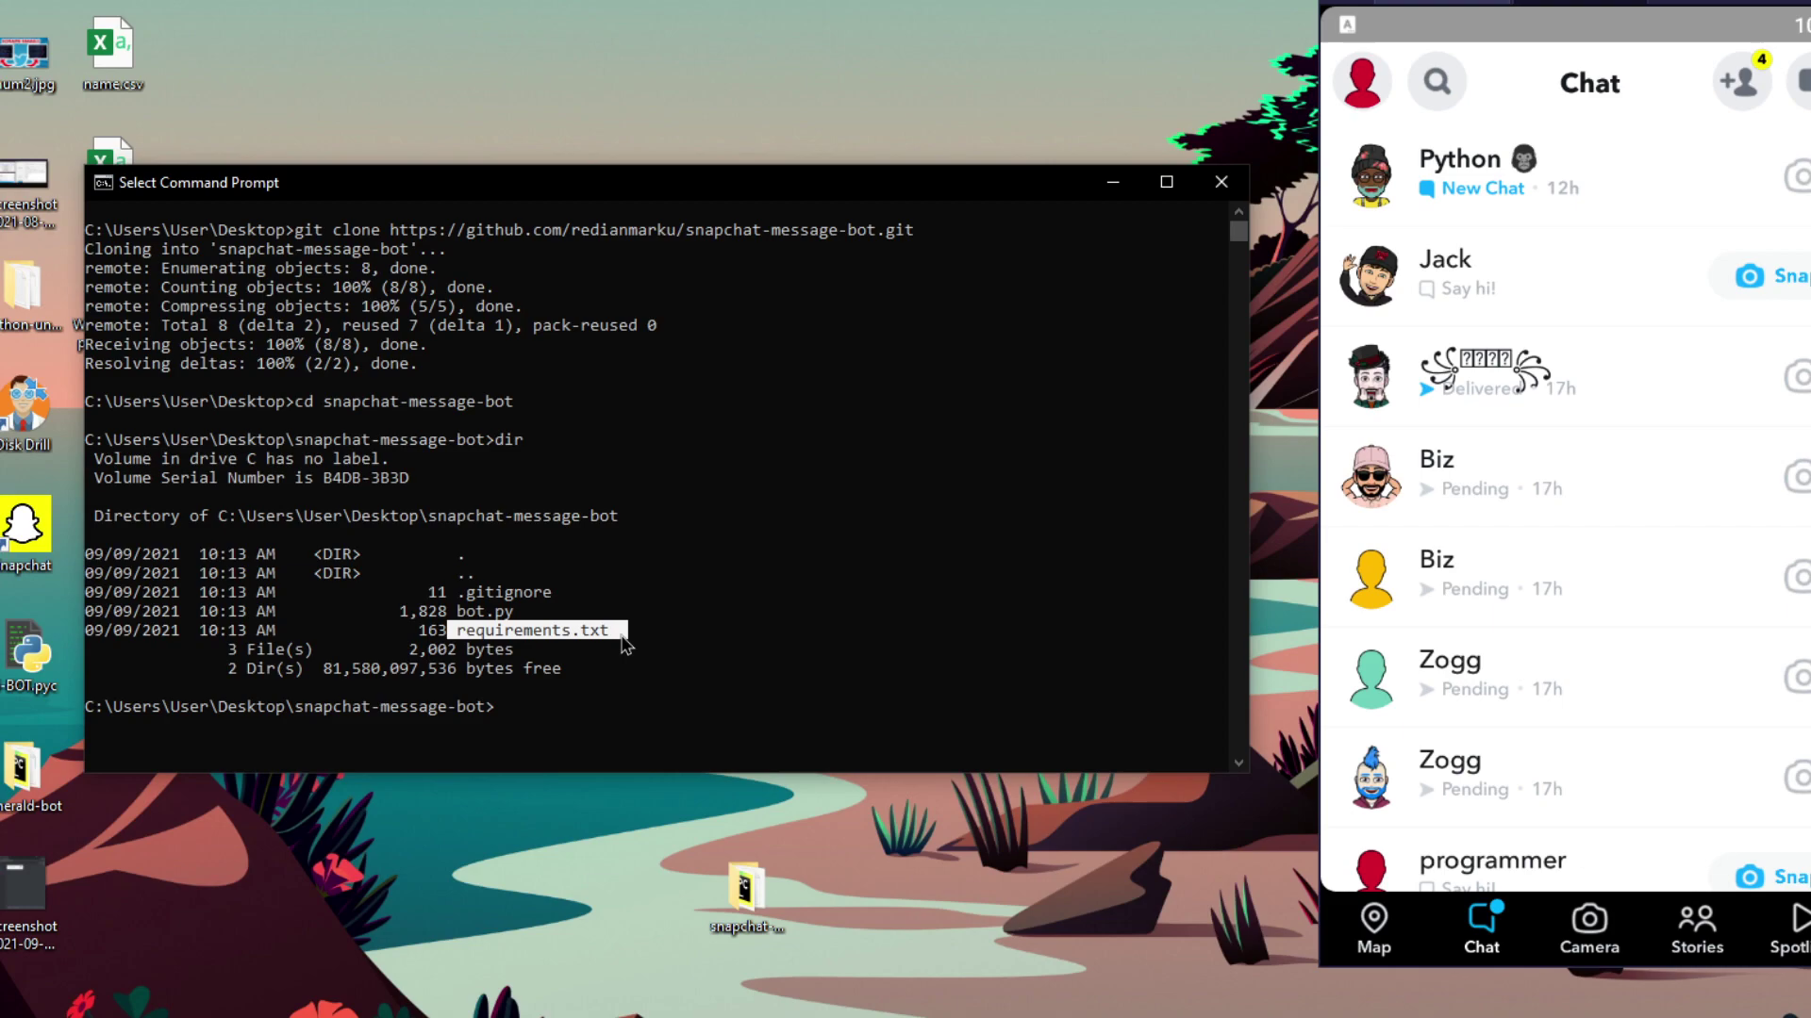
left_click(642, 630)
left_click(565, 709)
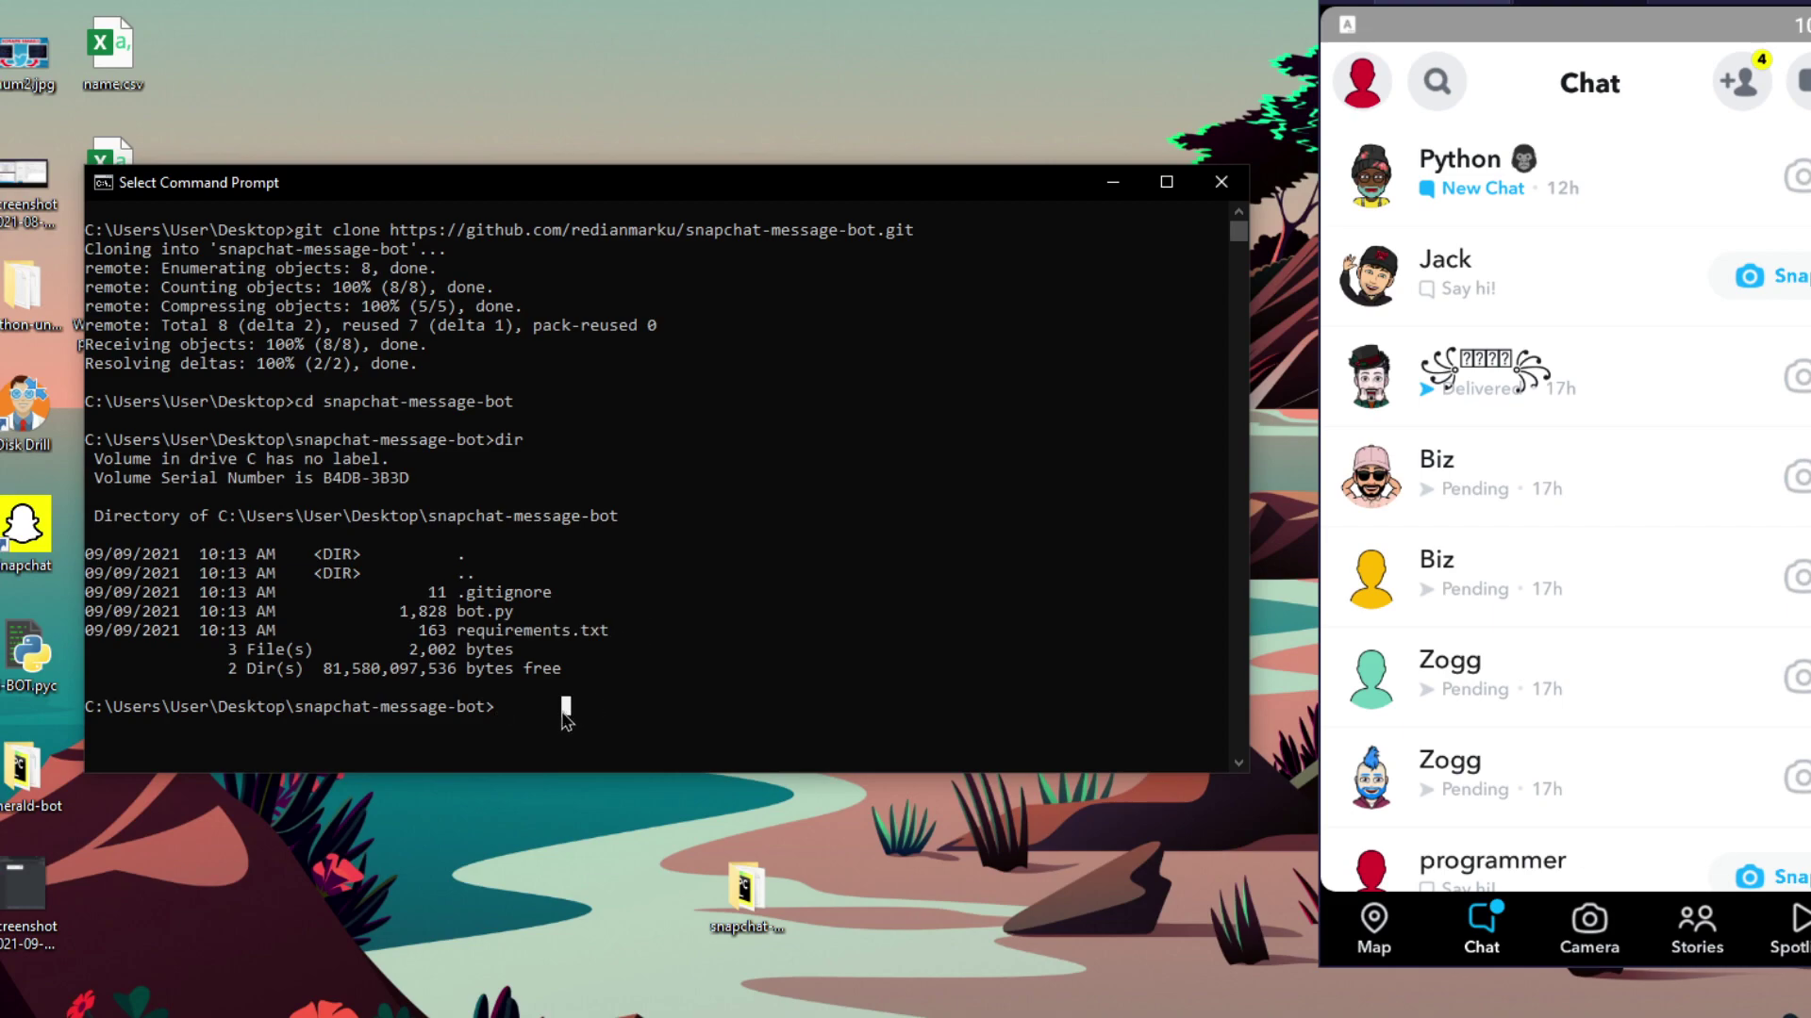
Install the bot's dependencies with pip install -r requirements.txt
type("pip")
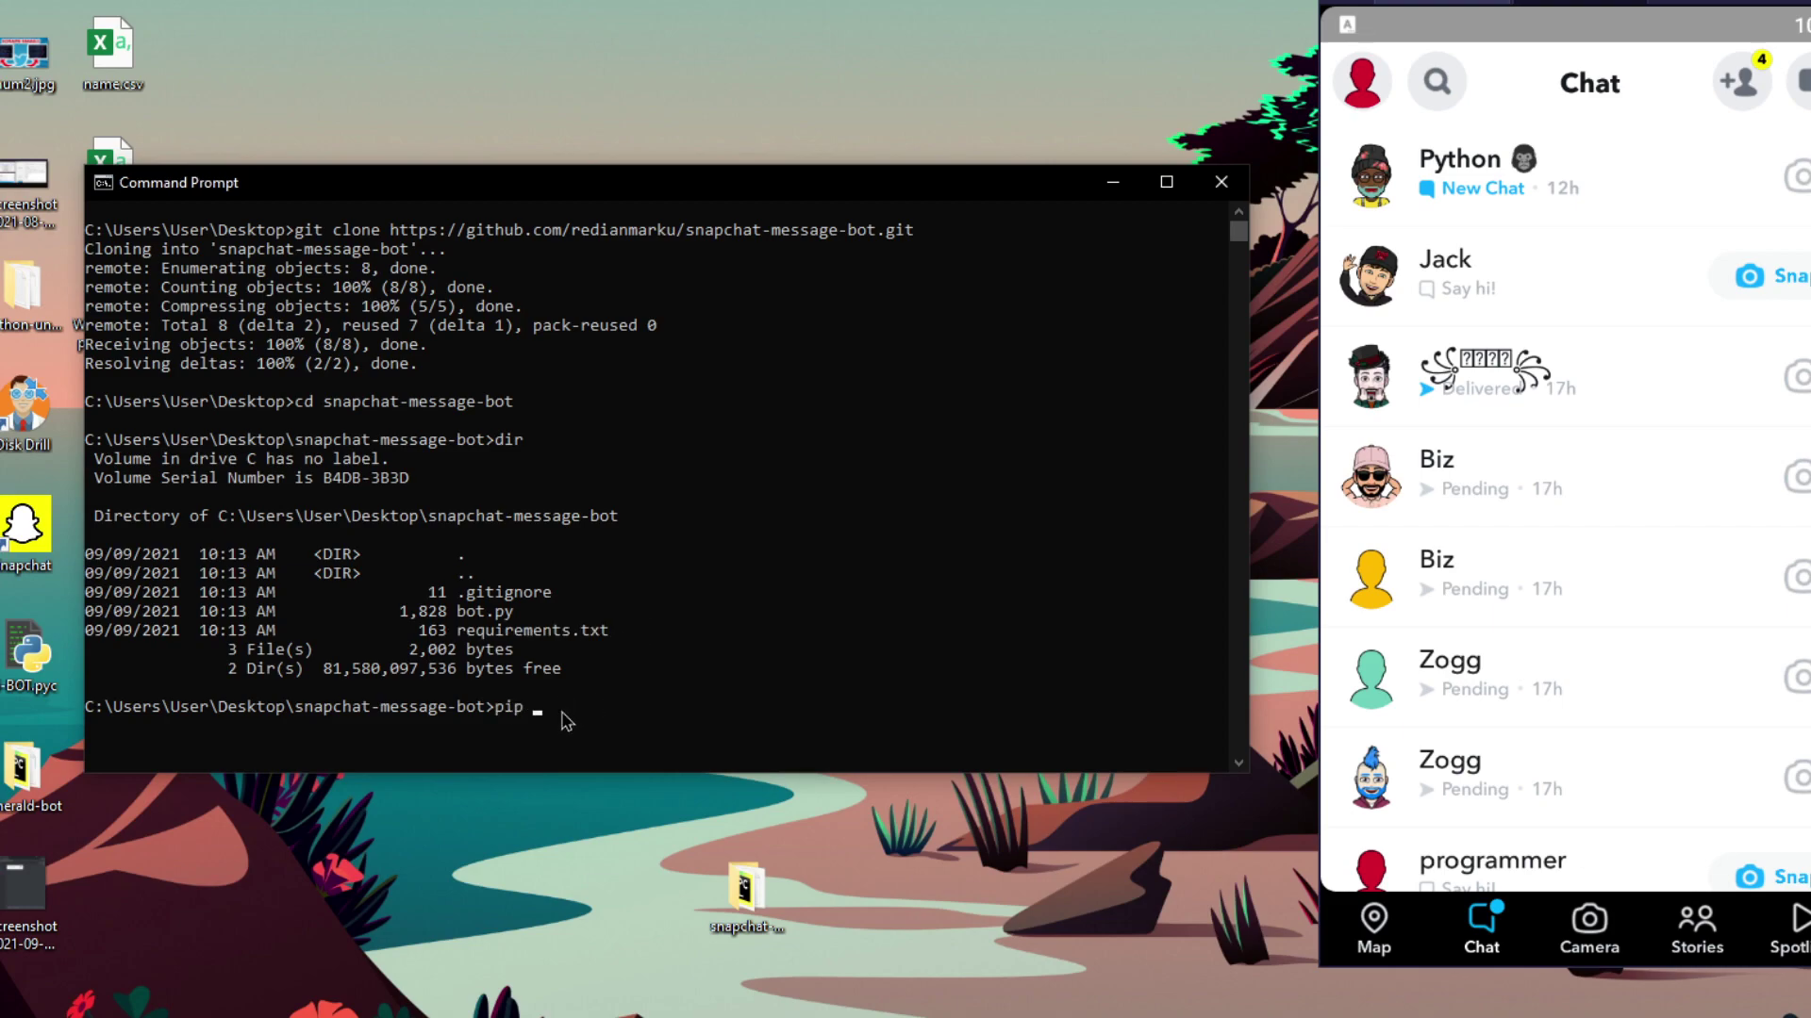
type(" install -r re")
key("Tab")
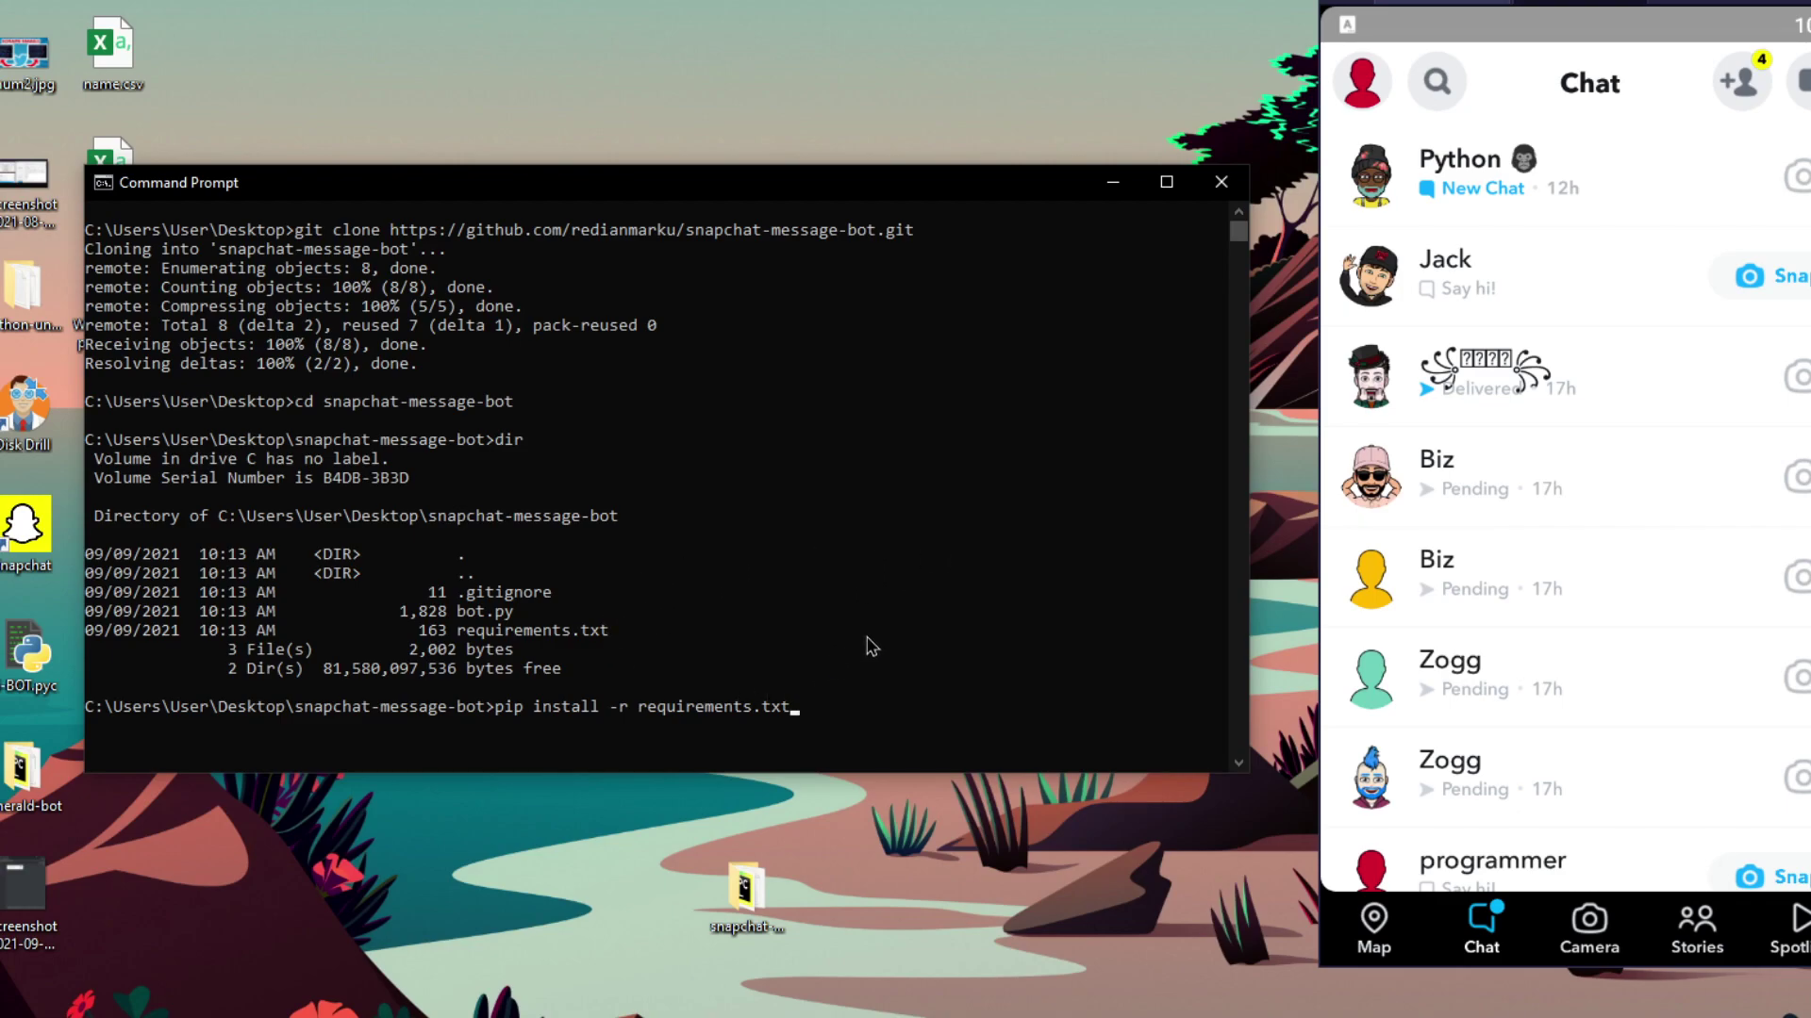
key("Return")
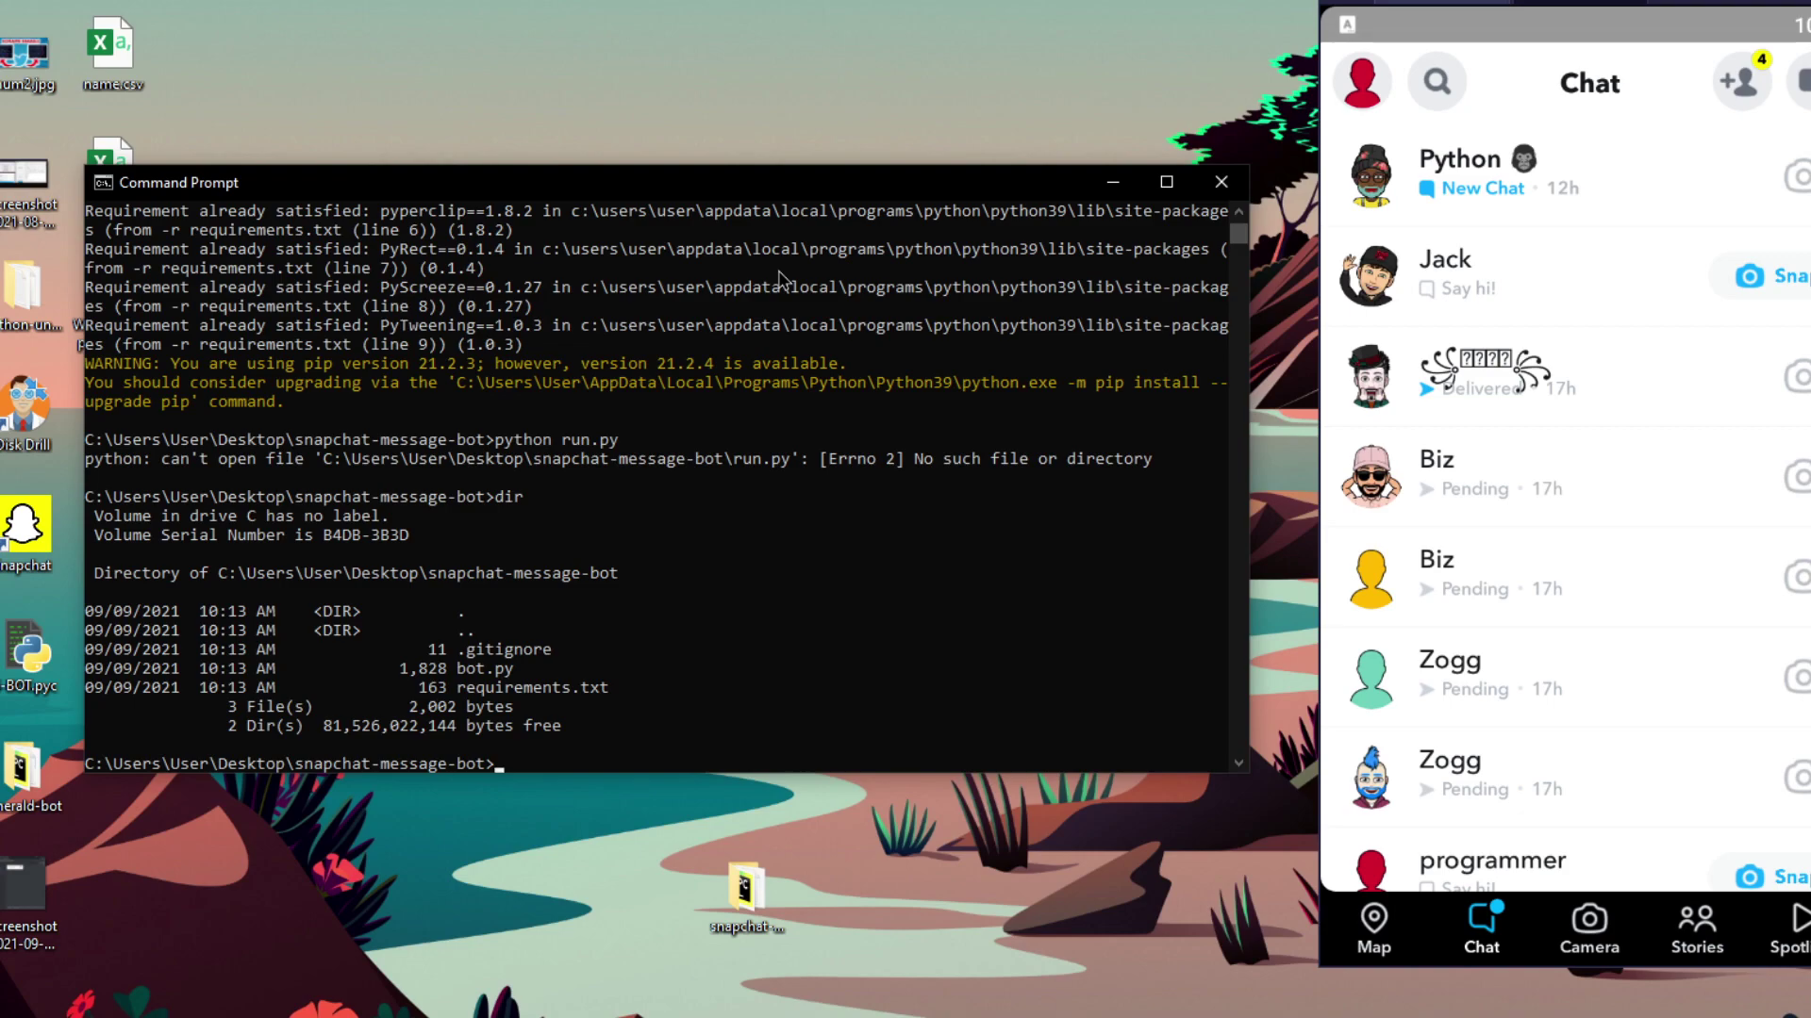
Run python bot.py with the message "Heyy how wre you!" and 10 as the number of chats
type("python bot.py")
key("Return")
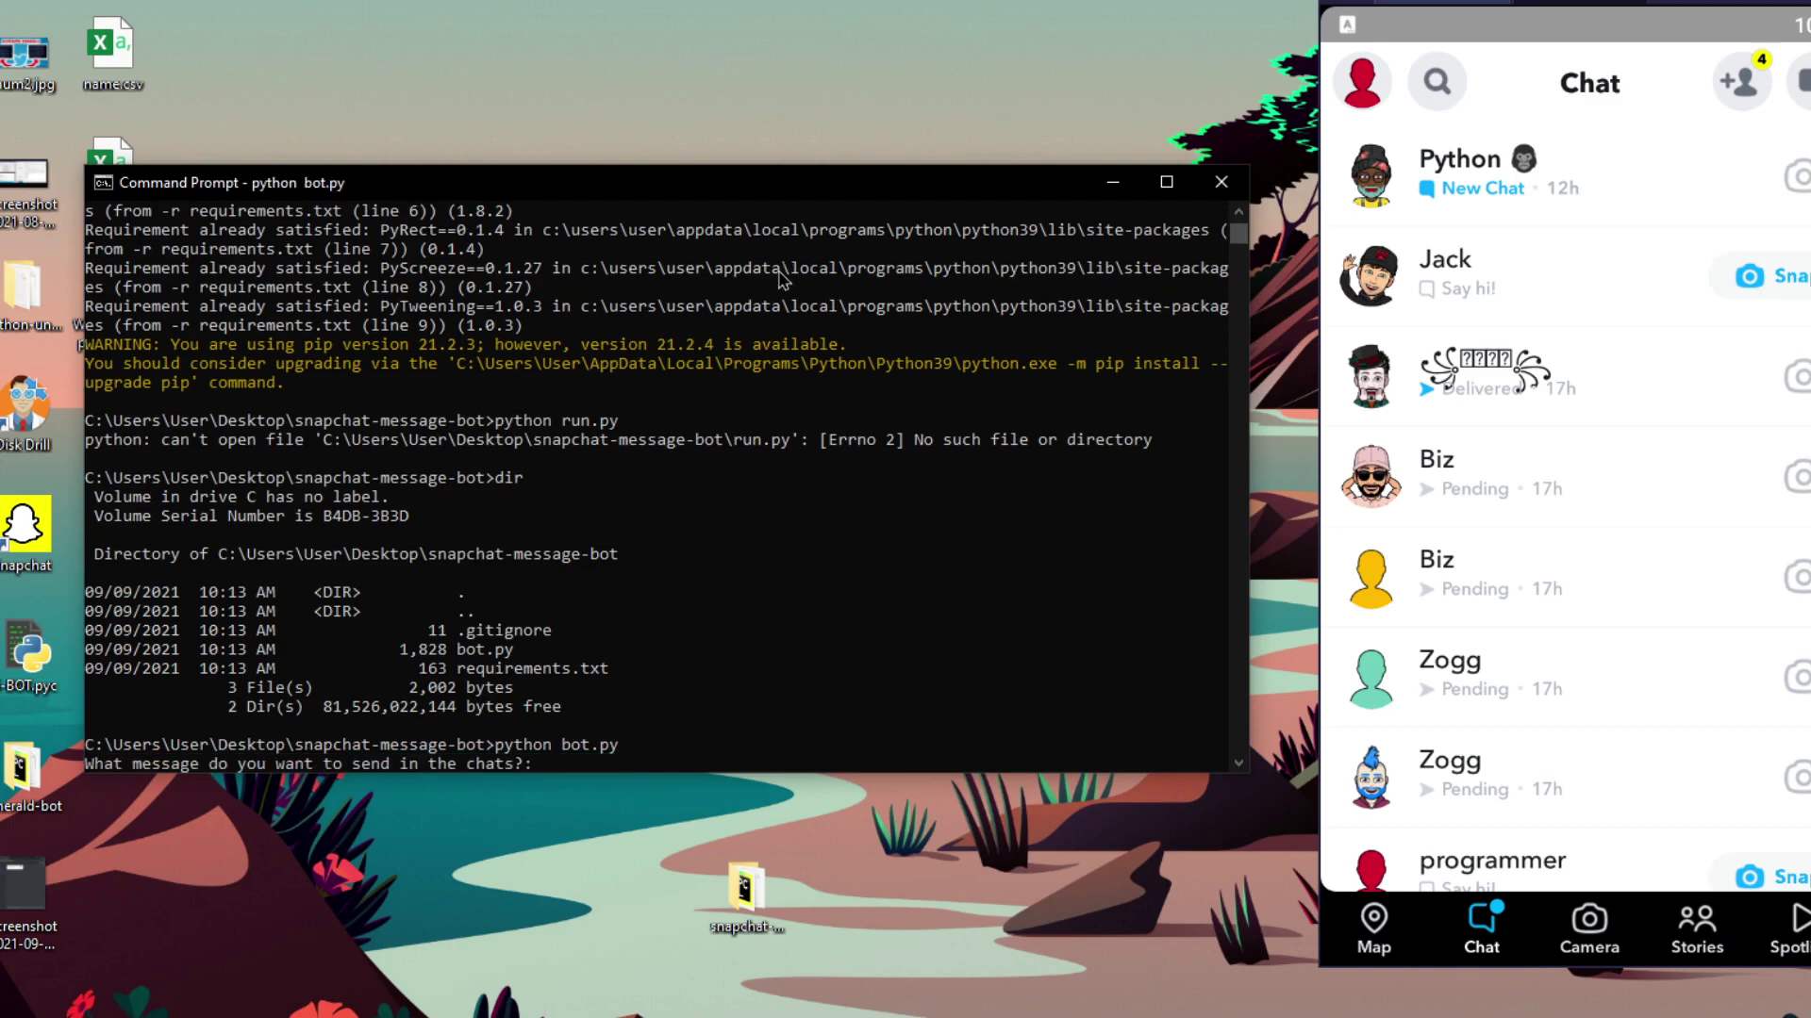
scroll(528, 264, "down", 3)
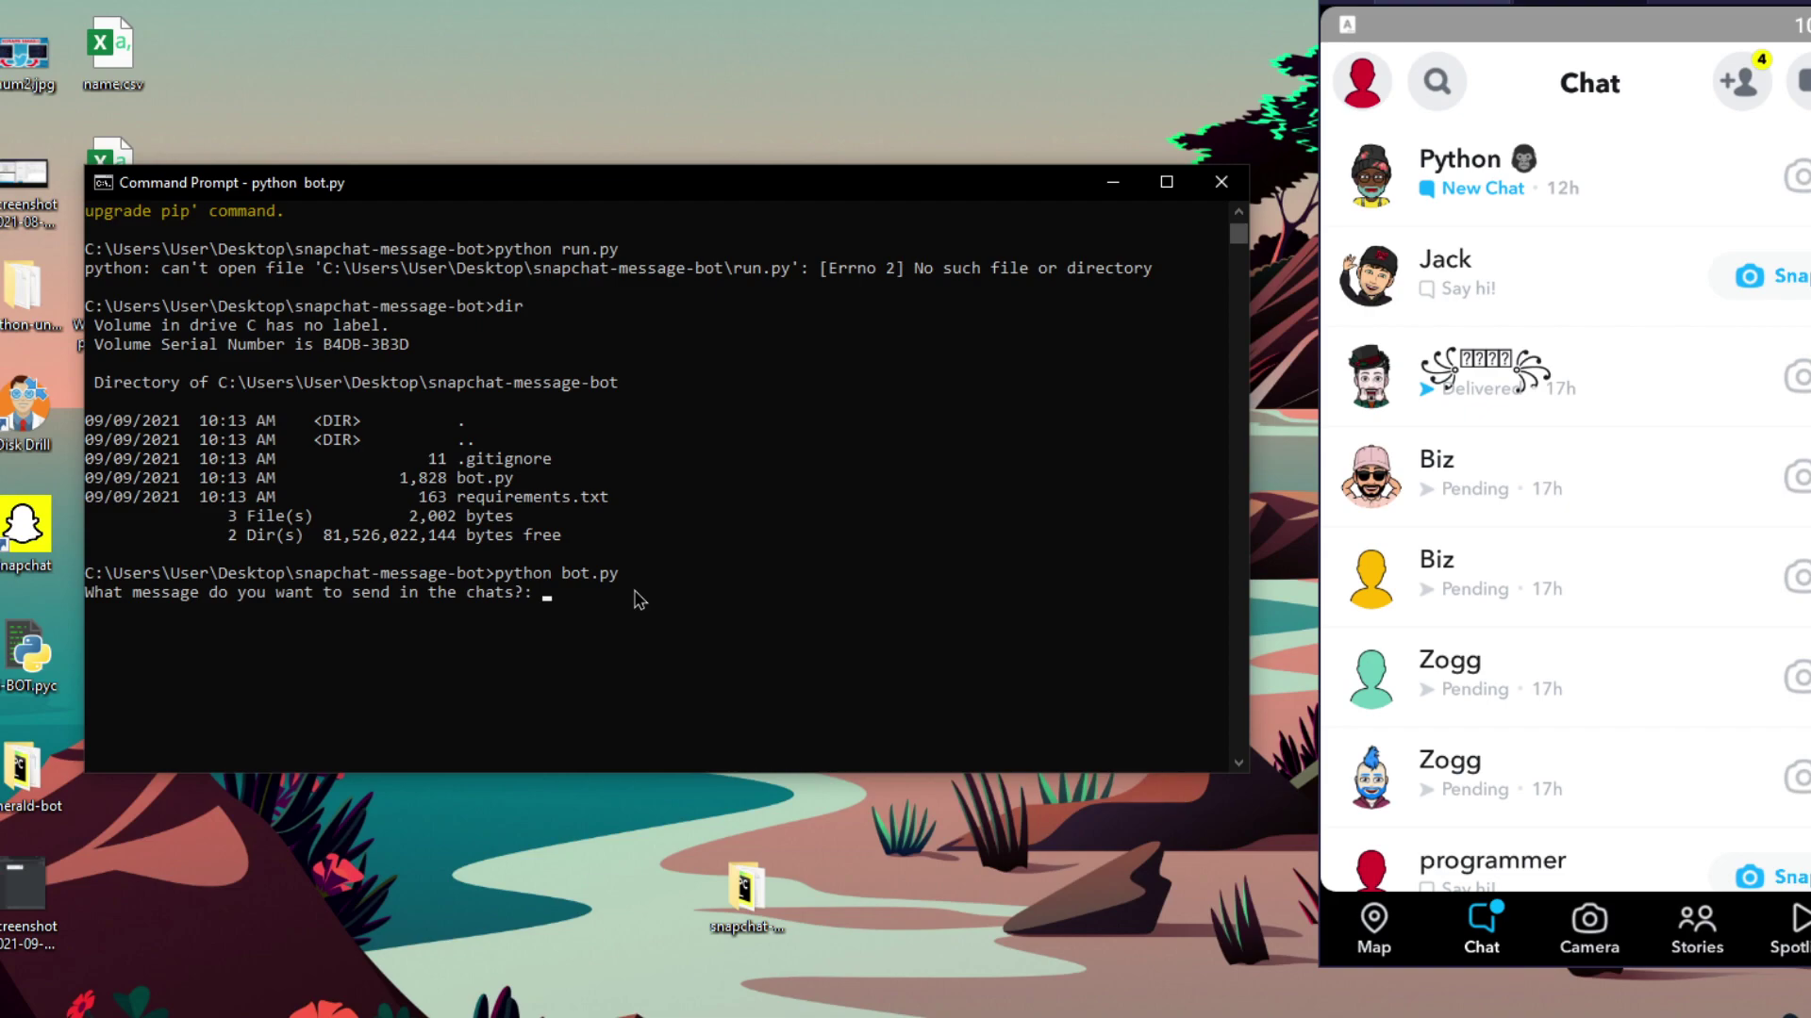
type("Heyy how wre you!")
key("Return")
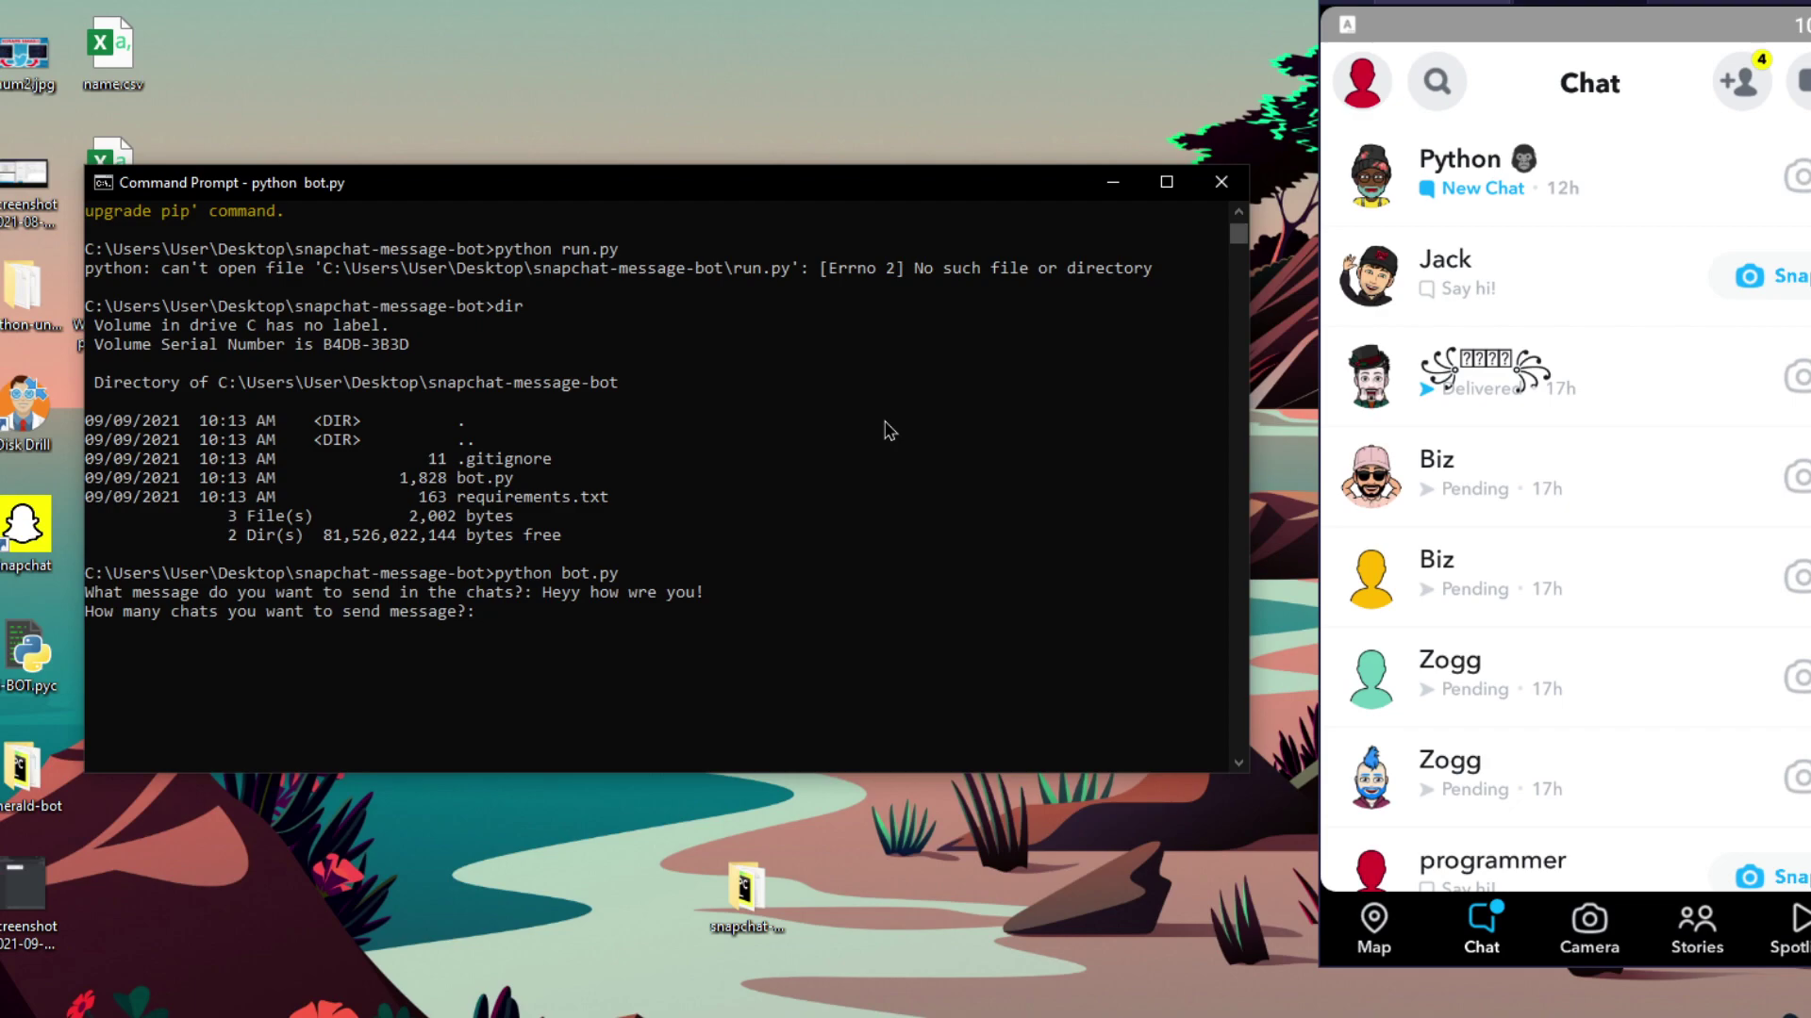
type("10")
key("Return")
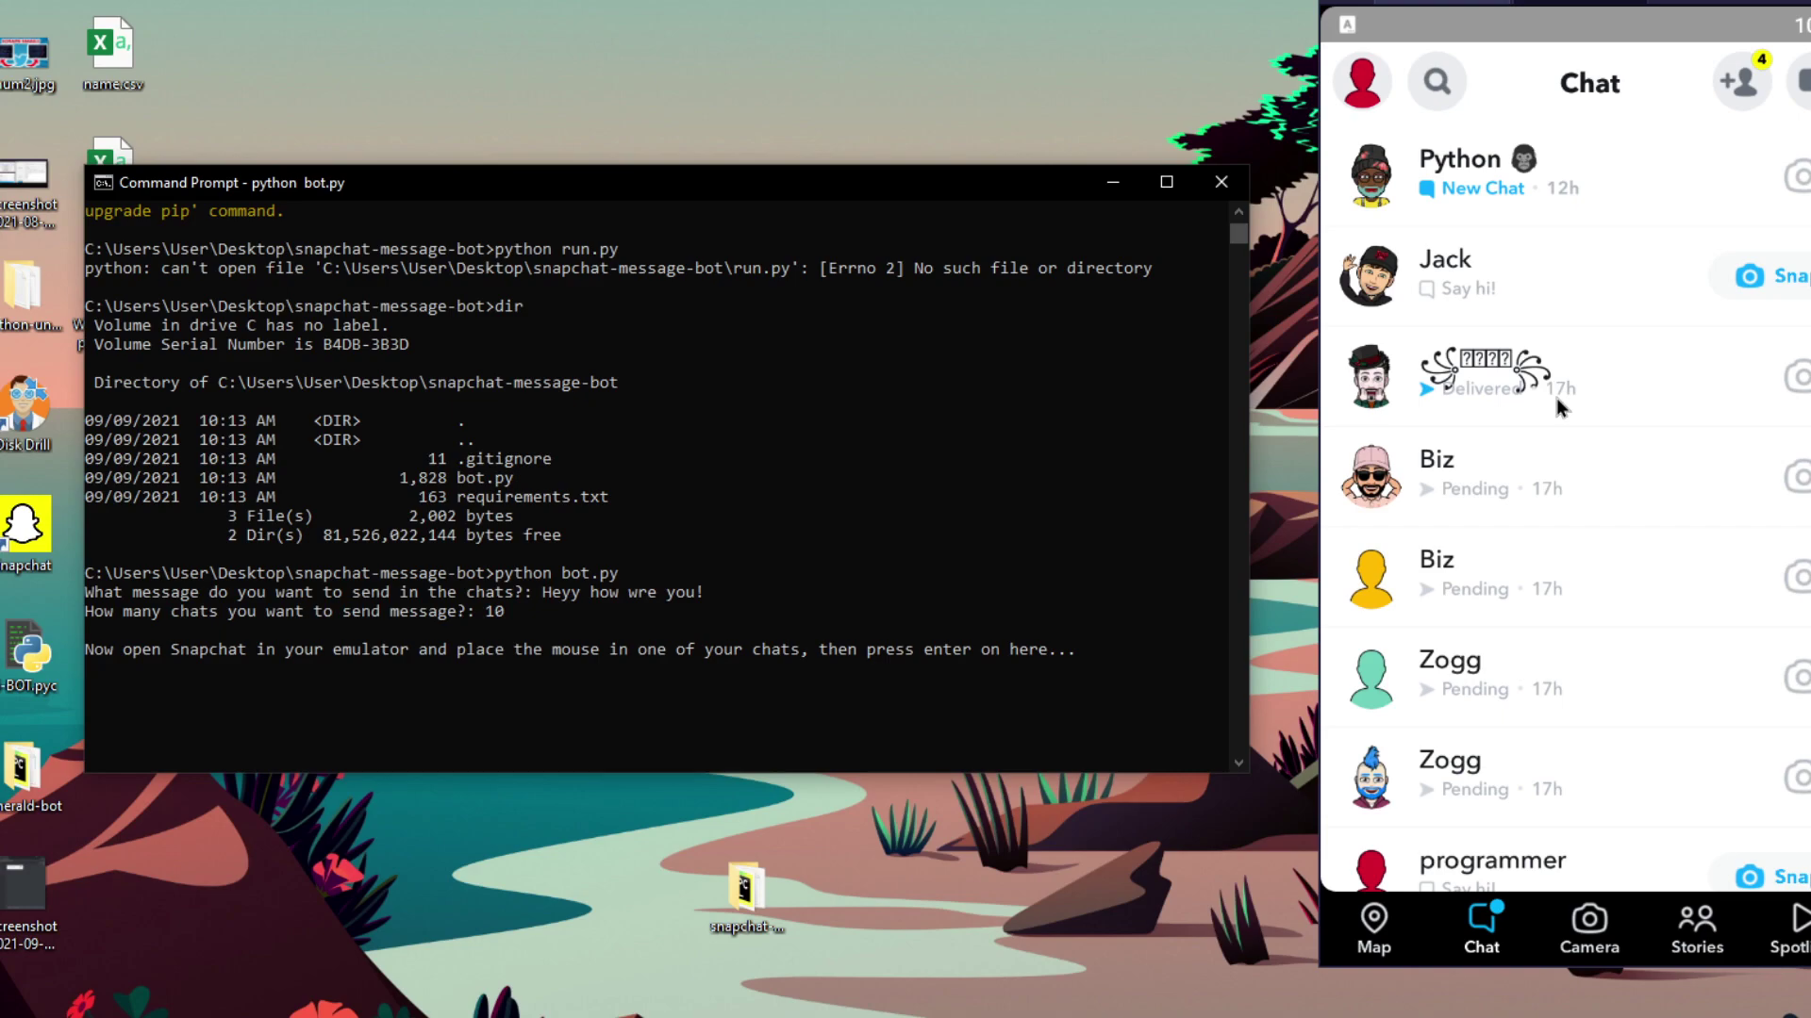
Place the pointer over an unused "Tap to chat" entry in the emulator's Snapchat Chat list and start the bot
scroll(1560, 398, "down", 8)
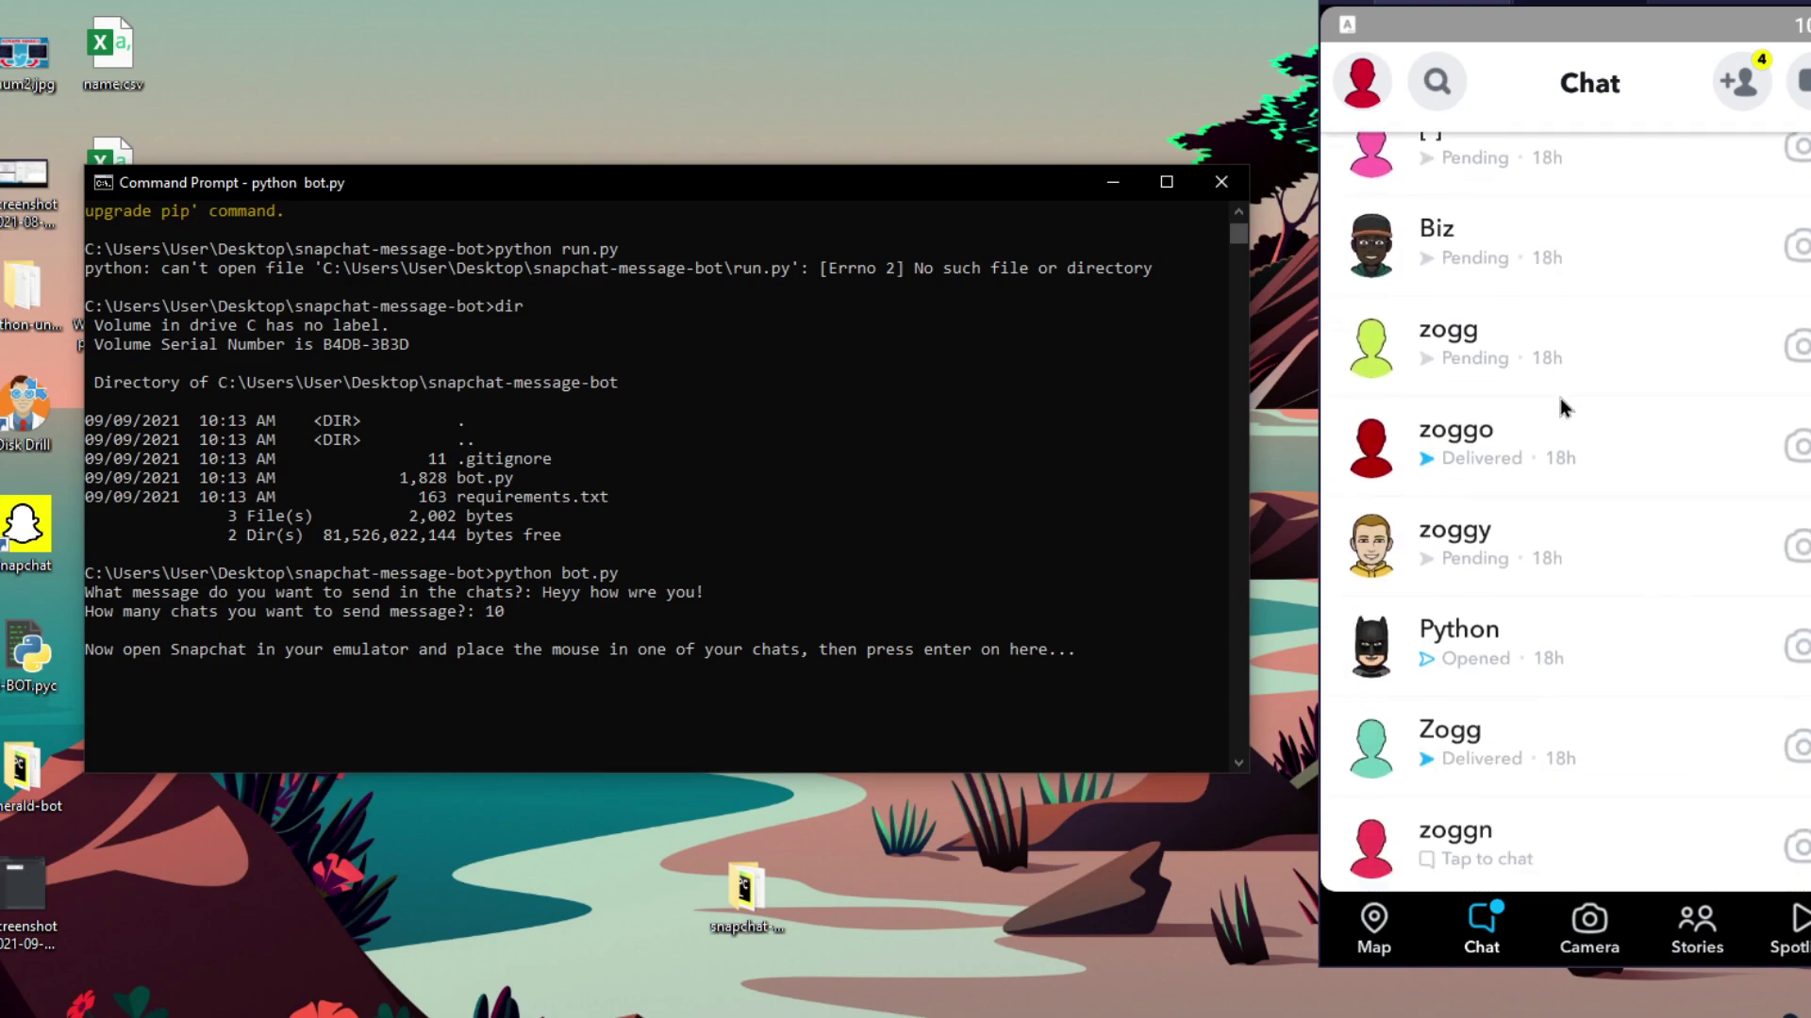
scroll(1559, 398, "down", 8)
scroll(1645, 439, "up", 3)
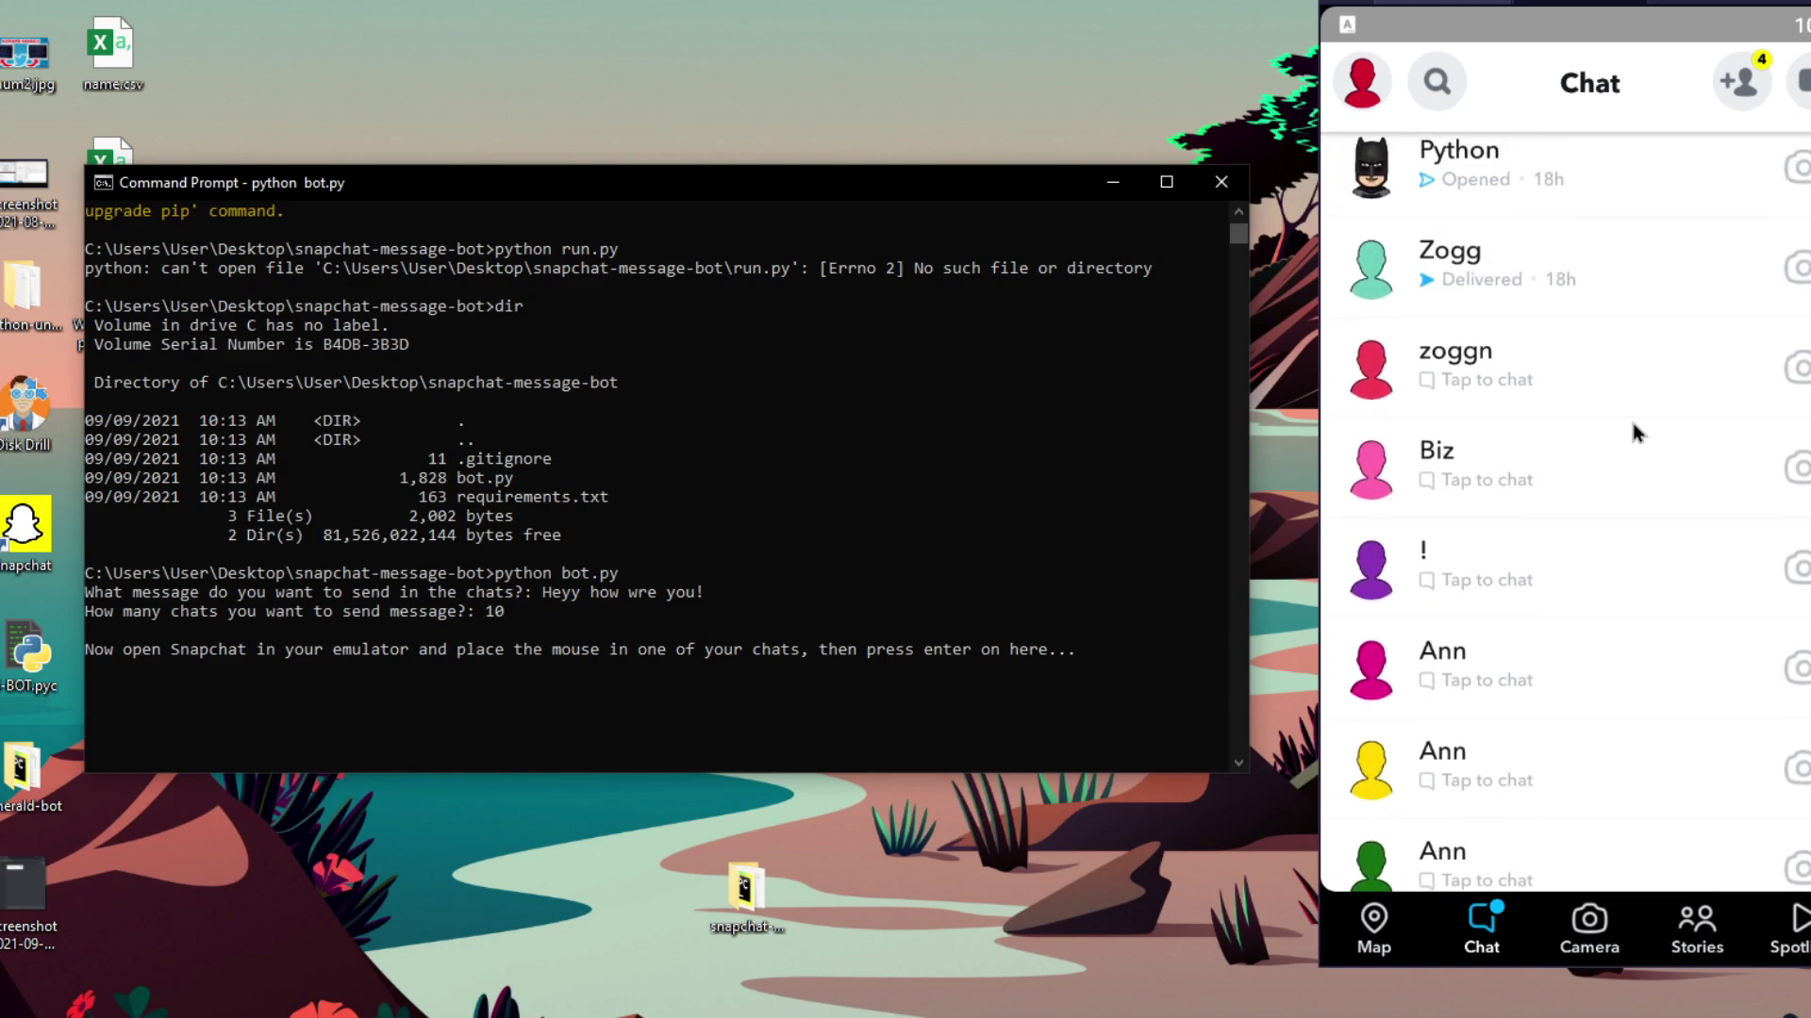
scroll(1633, 423, "down", 3)
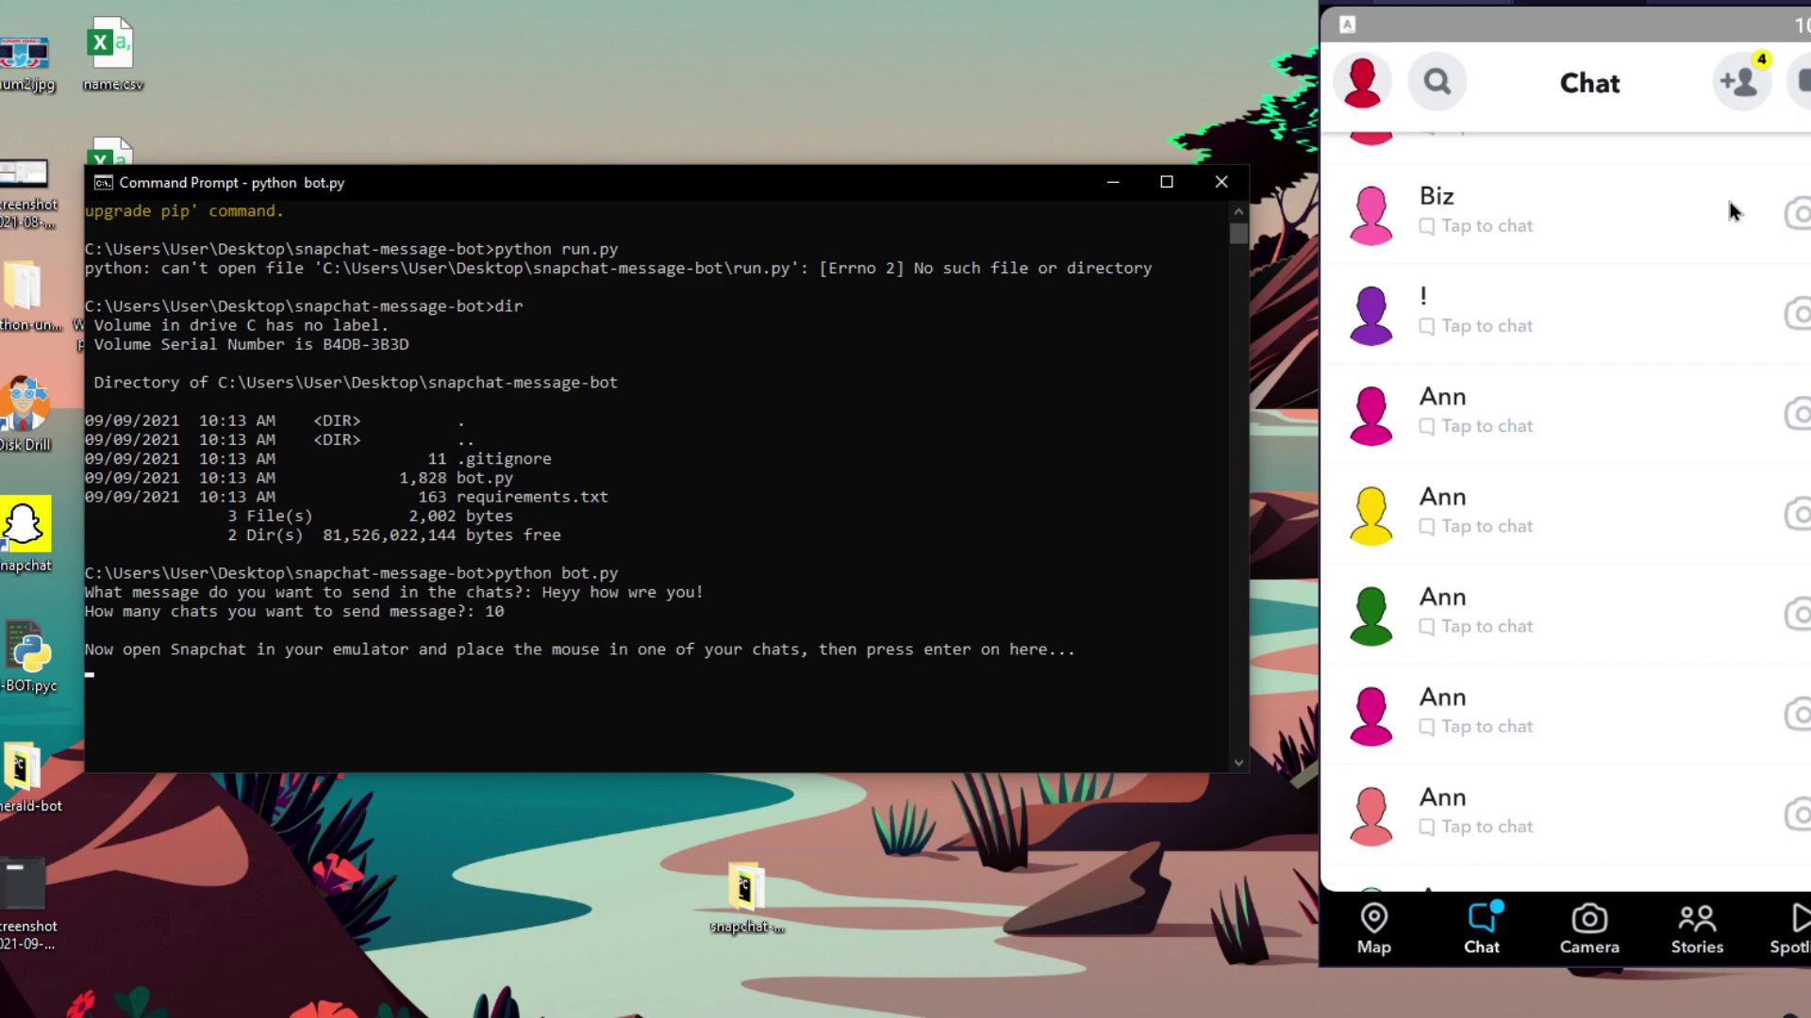
key("Return")
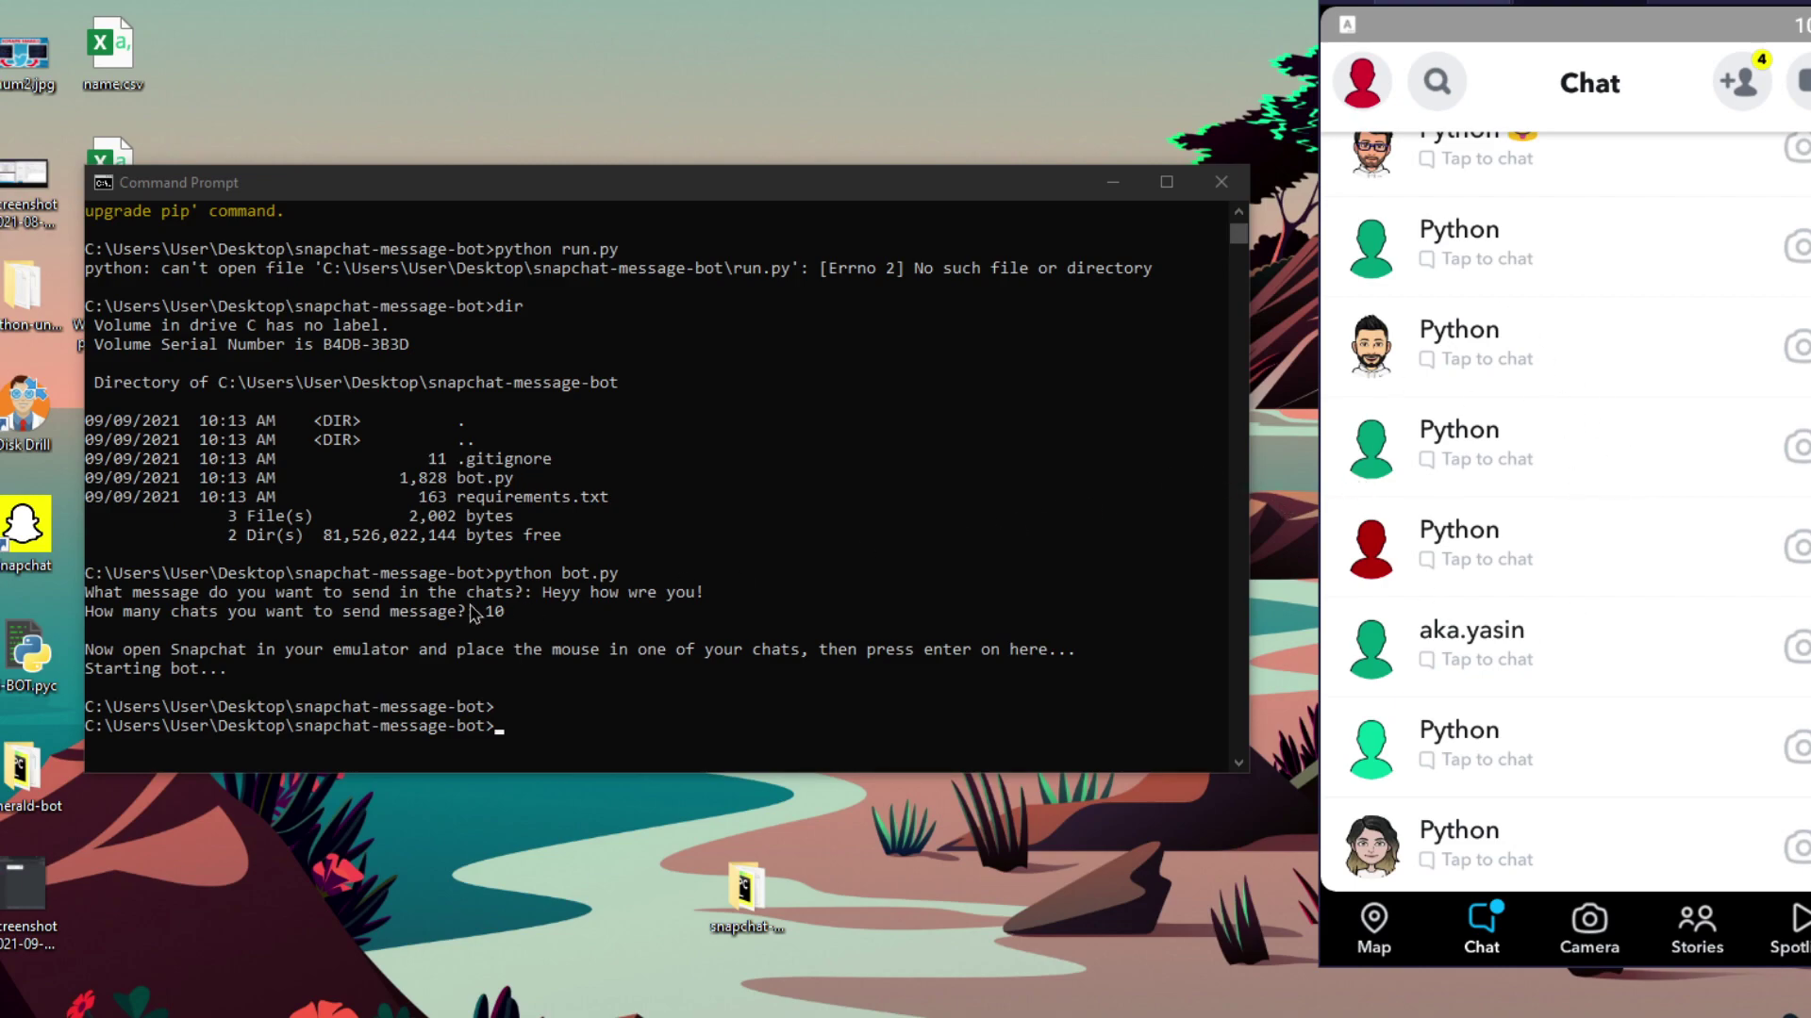
left_click(507, 734)
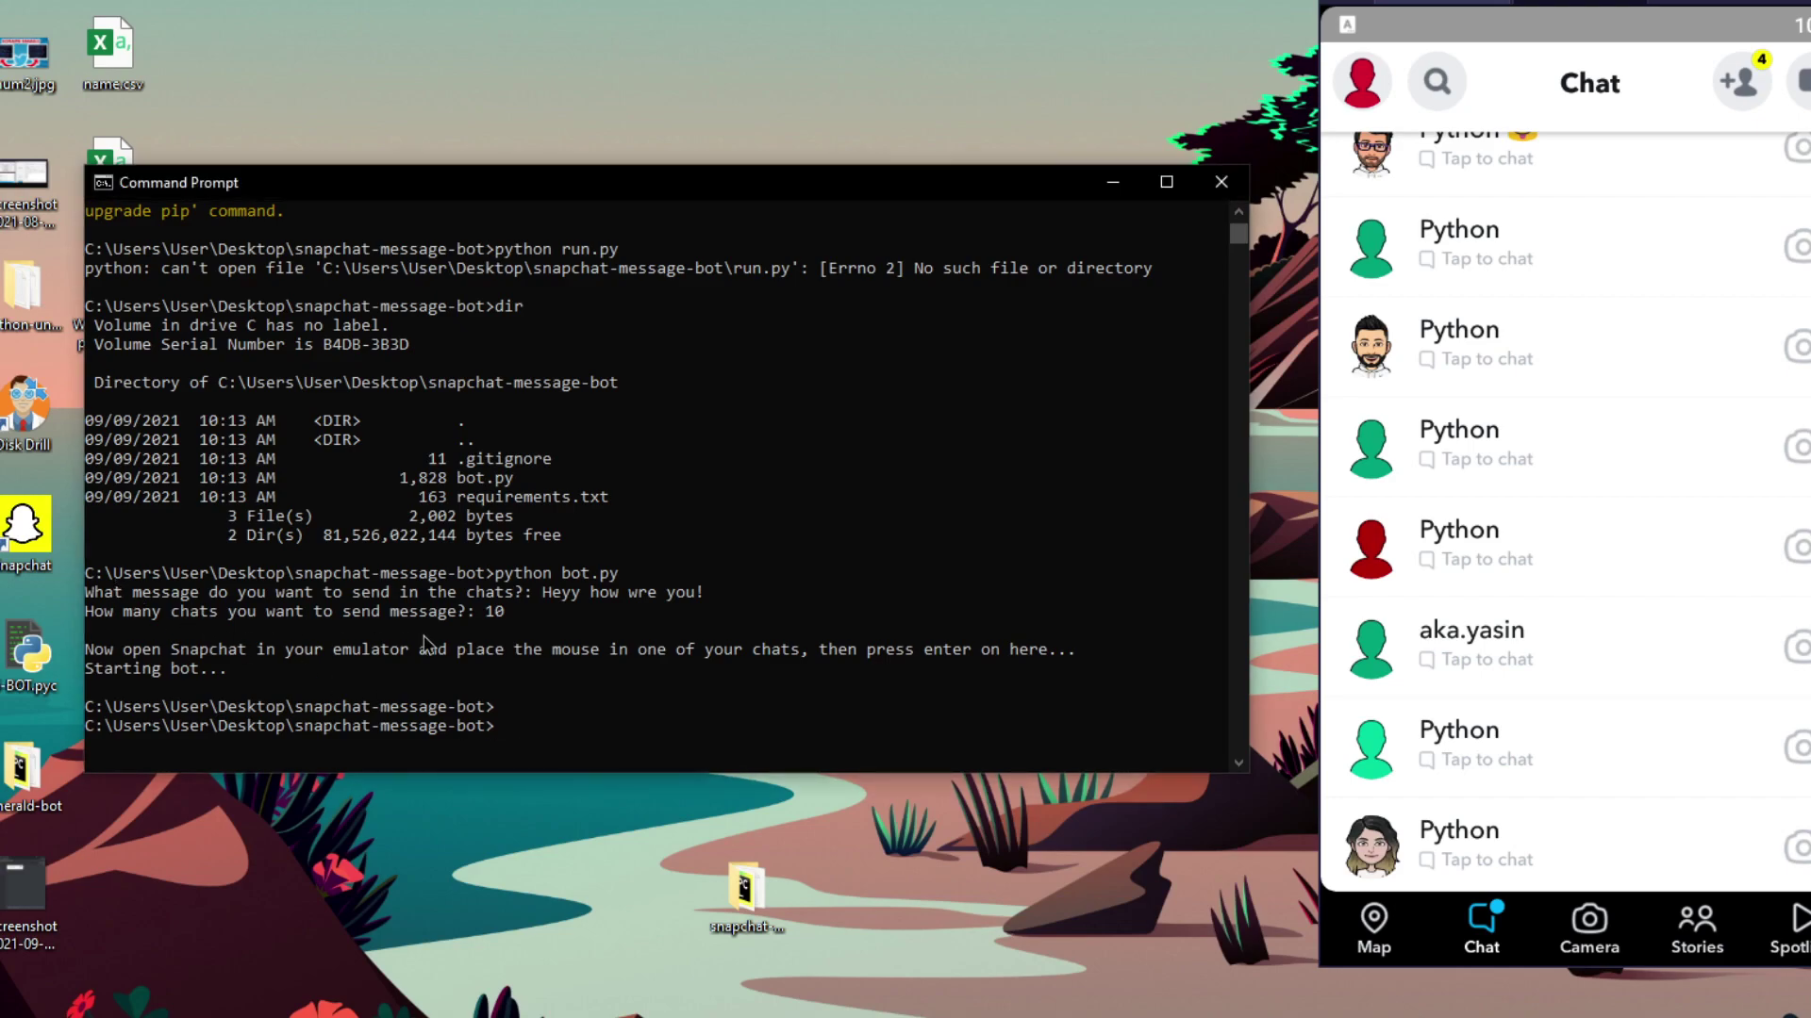
left_click_drag(514, 623, 710, 602)
left_click(528, 613)
left_click(545, 594)
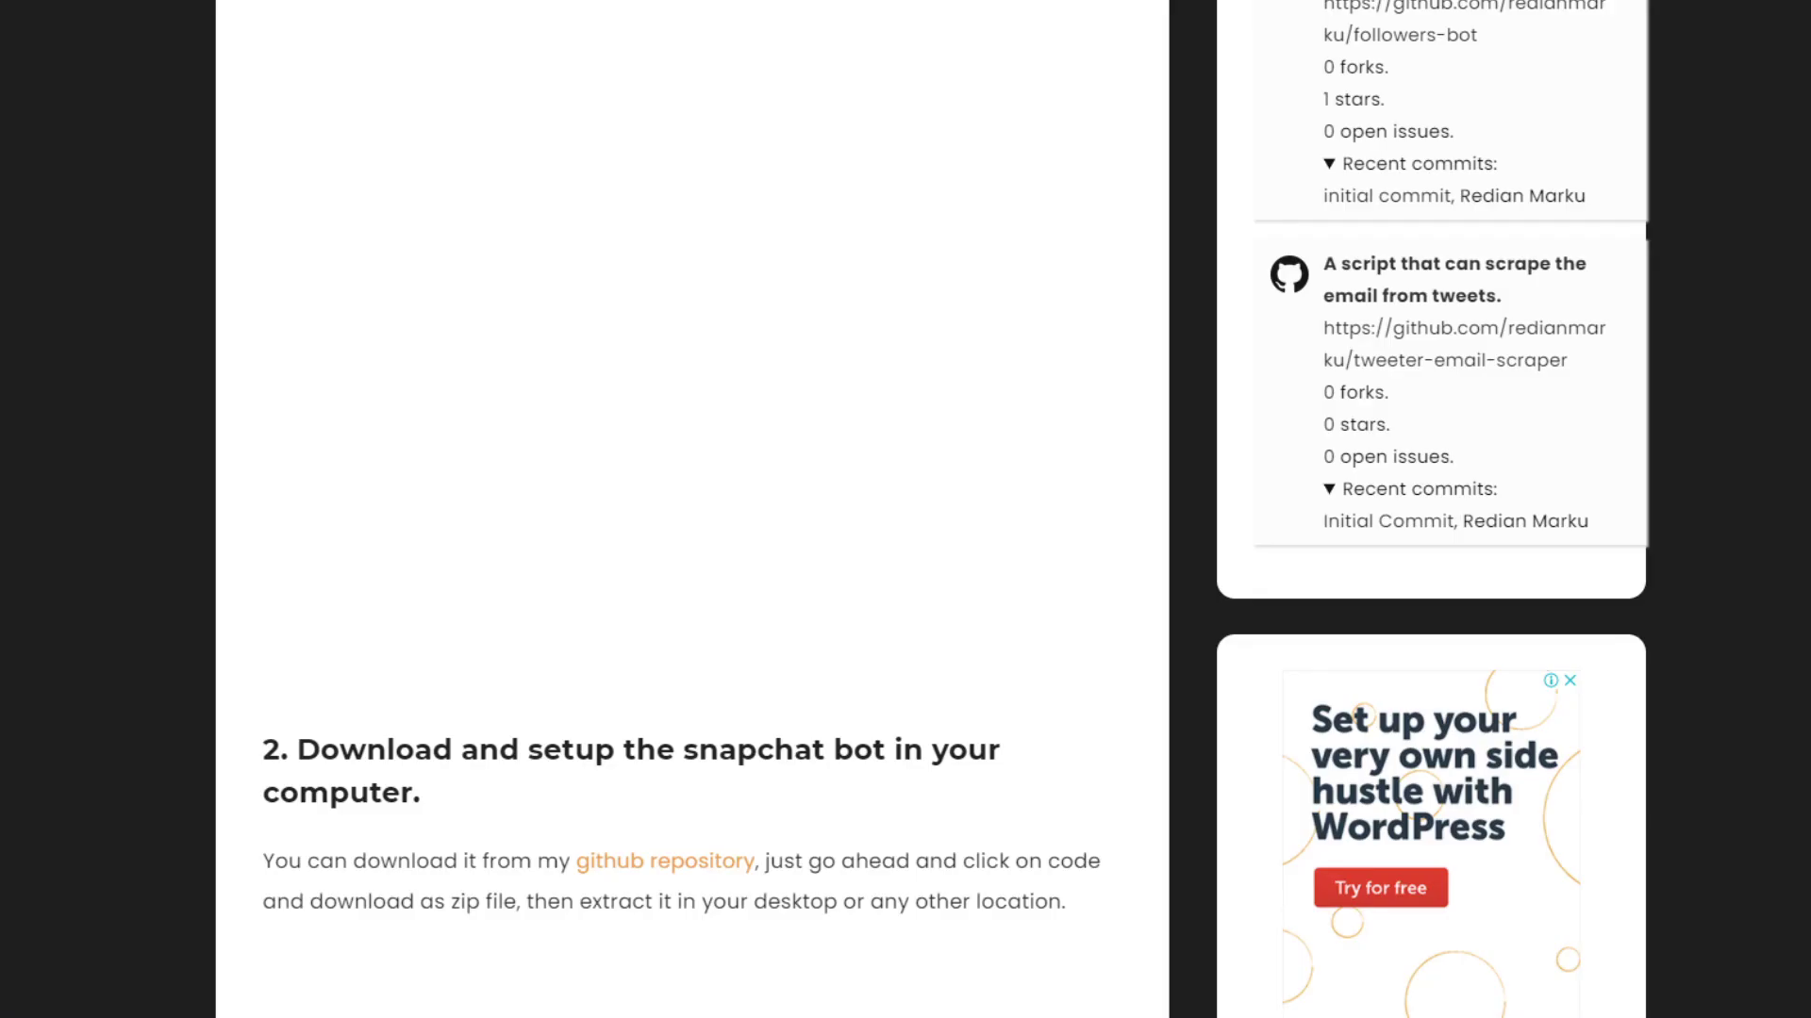
Review the article's instructions for downloading the bot, installing its requirements and running it
scroll(323, 315, "down", 4)
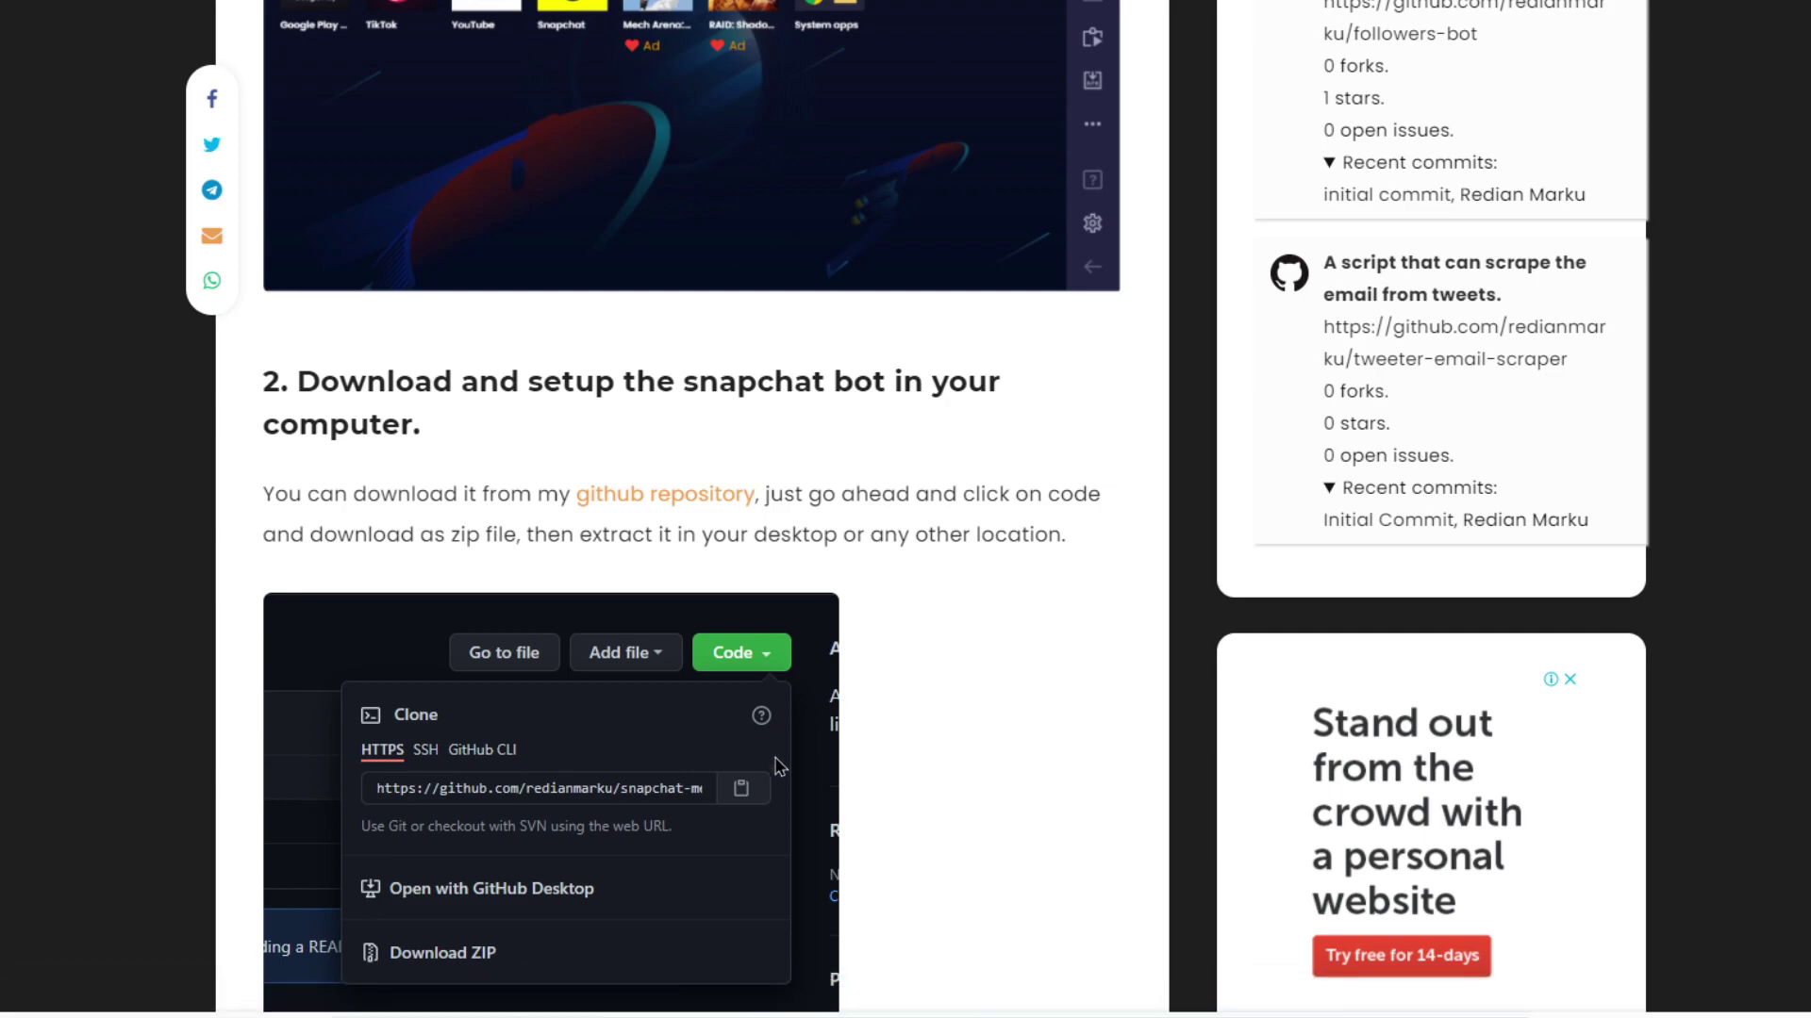
scroll(551, 603, "down", 3)
scroll(642, 600, "down", 5)
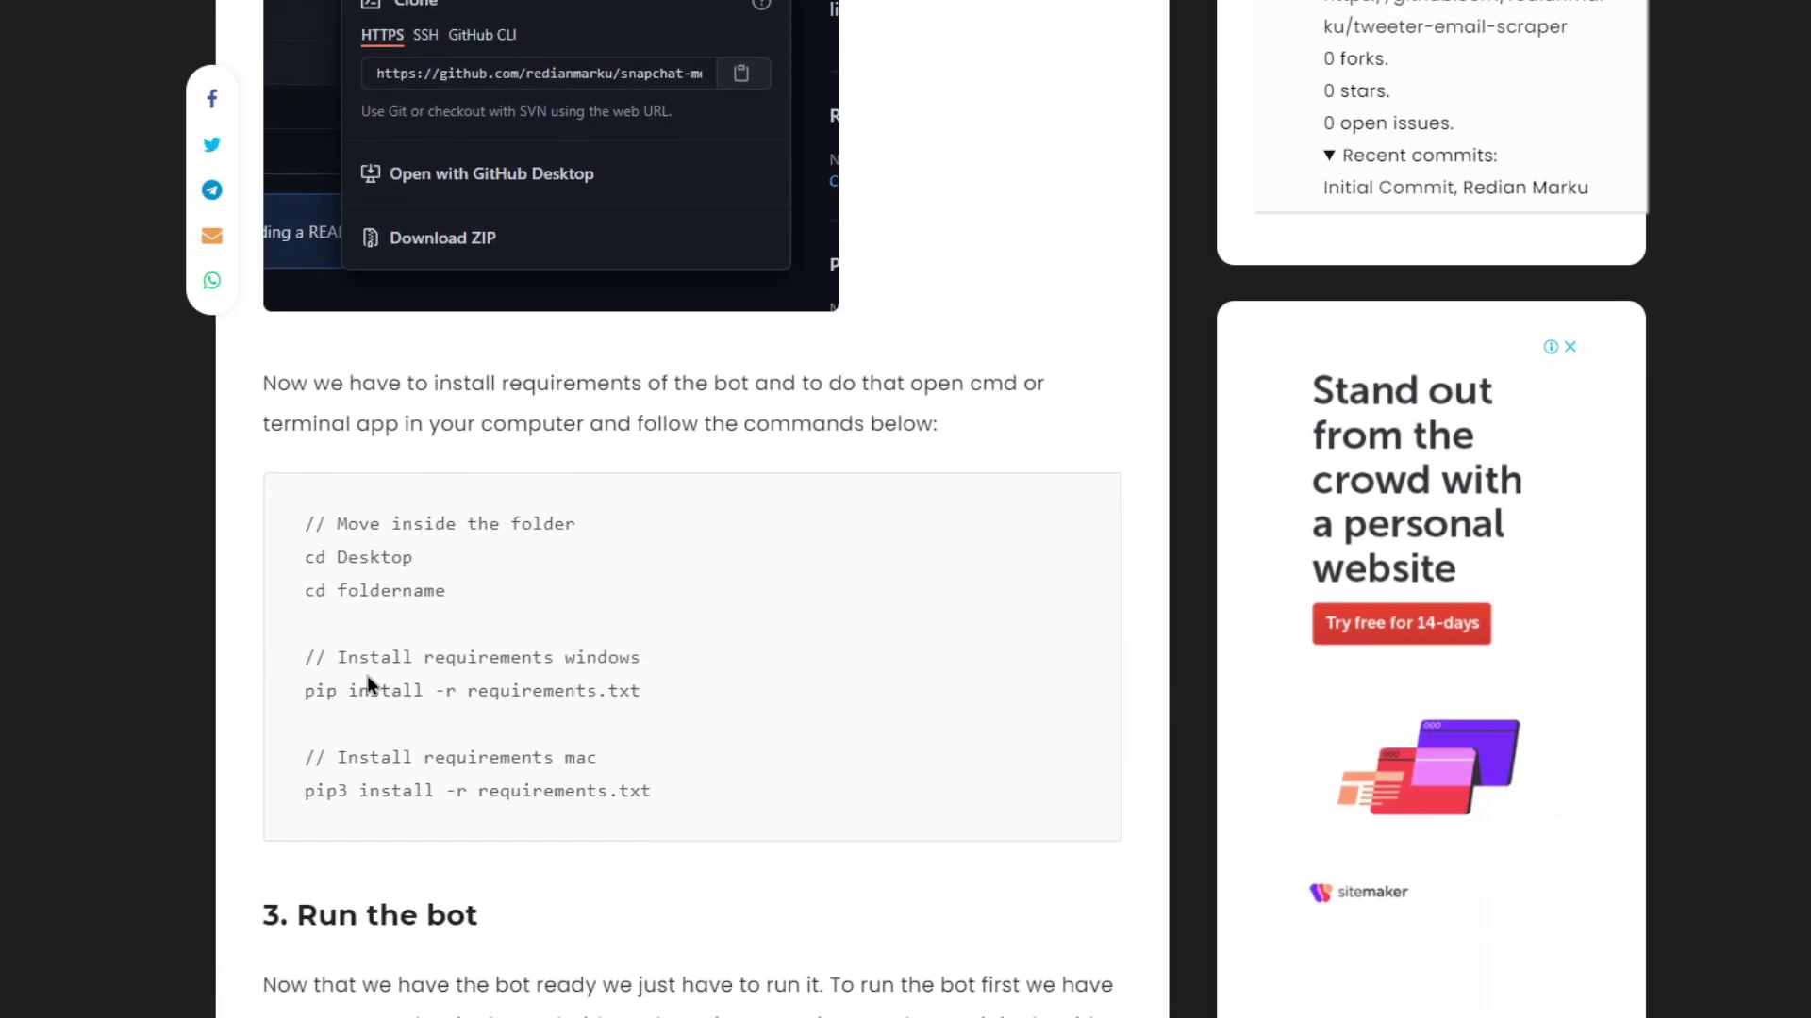
scroll(605, 717, "down", 9)
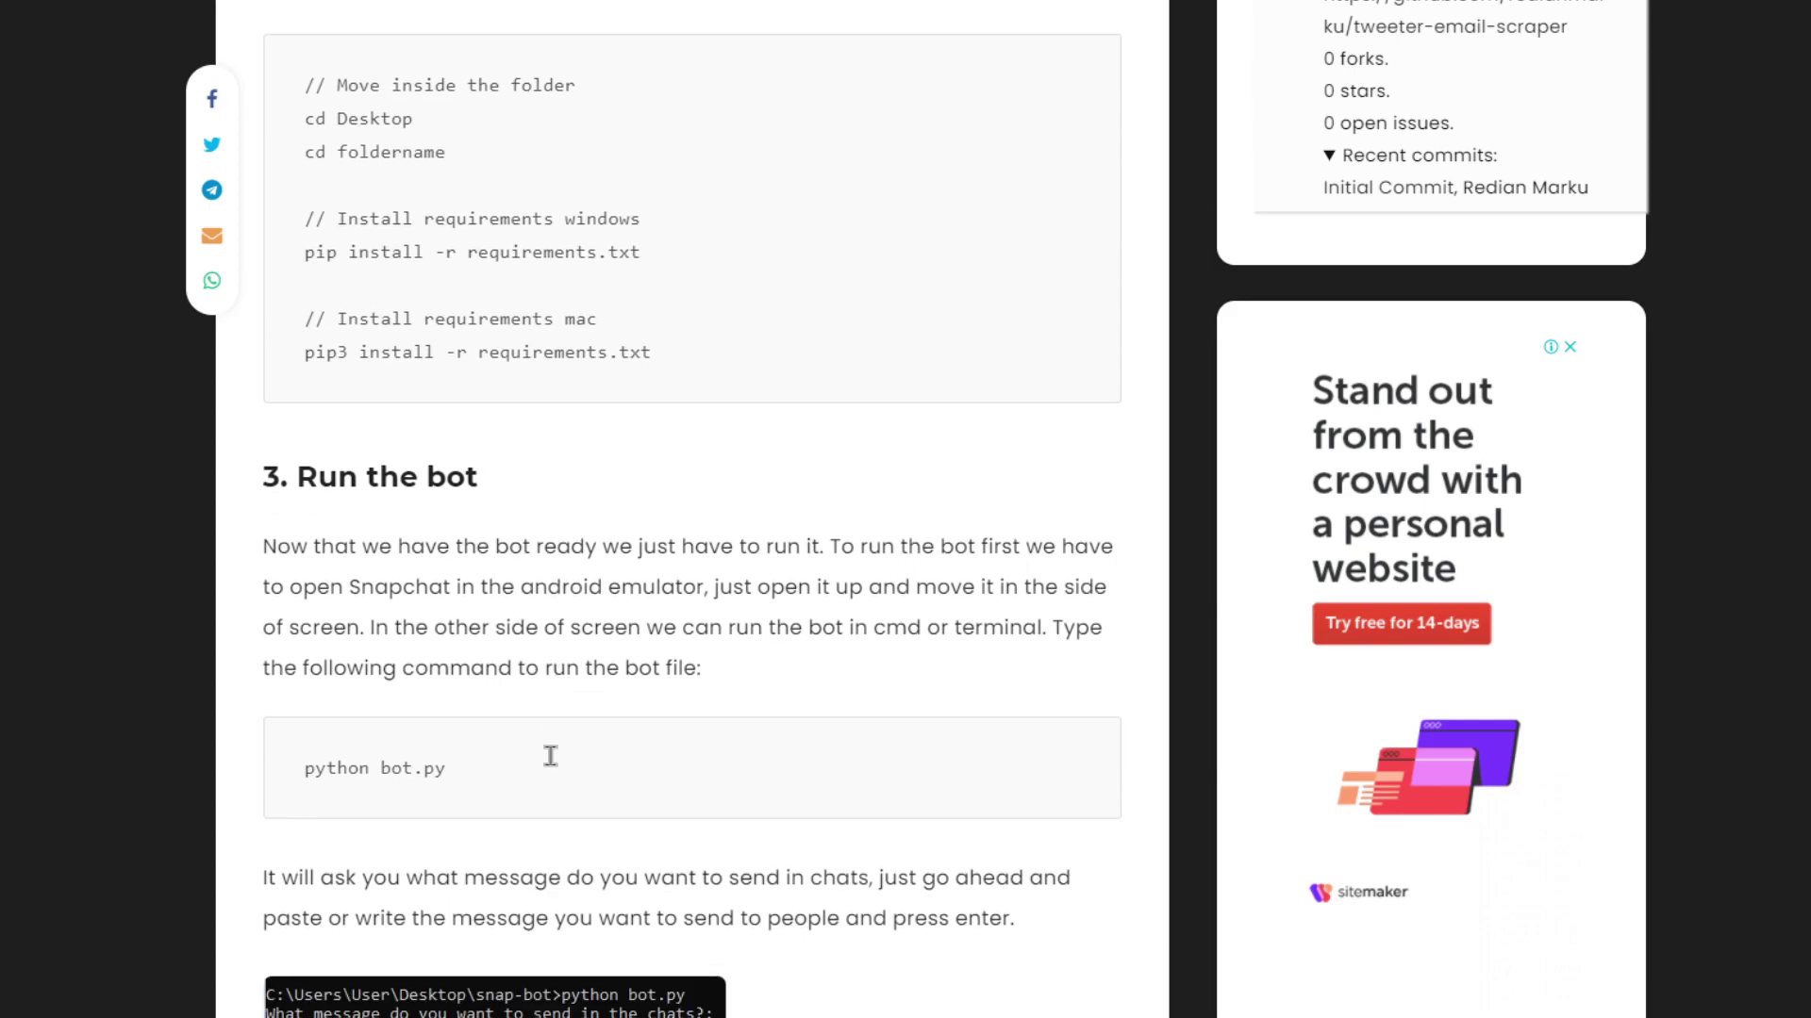
scroll(579, 809, "down", 10)
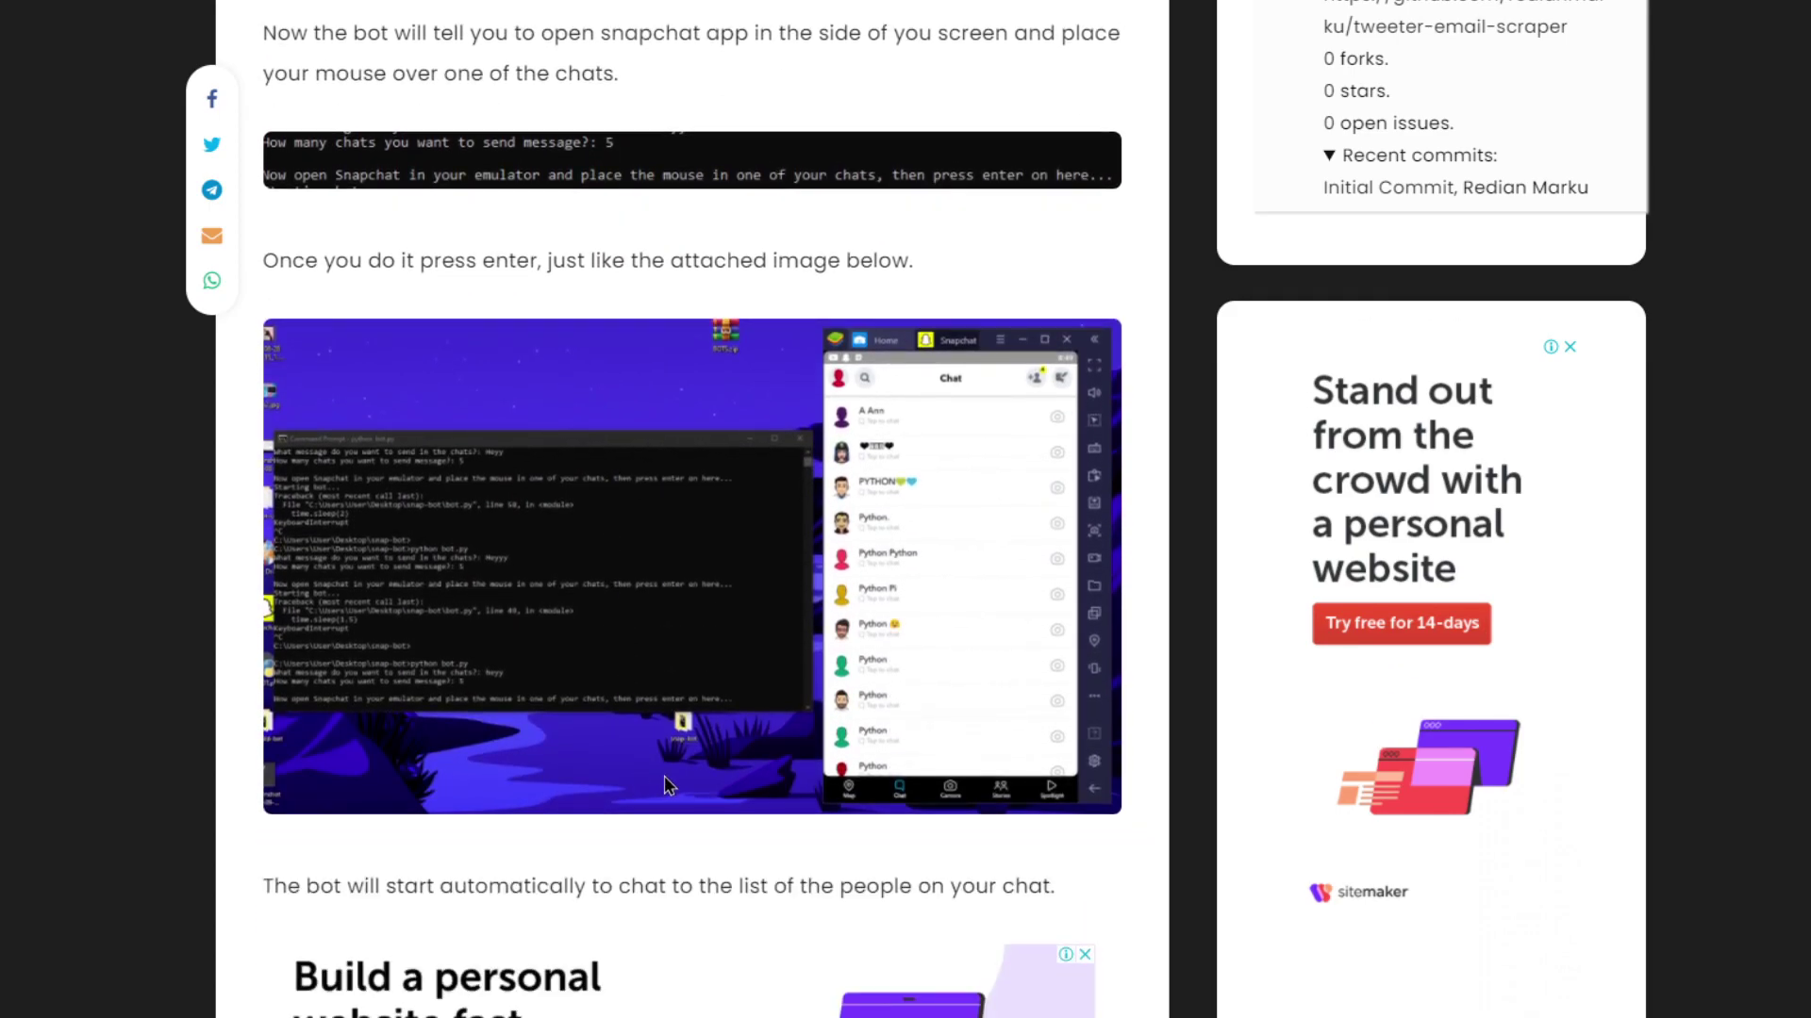
scroll(664, 779, "down", 5)
scroll(769, 708, "up", 20)
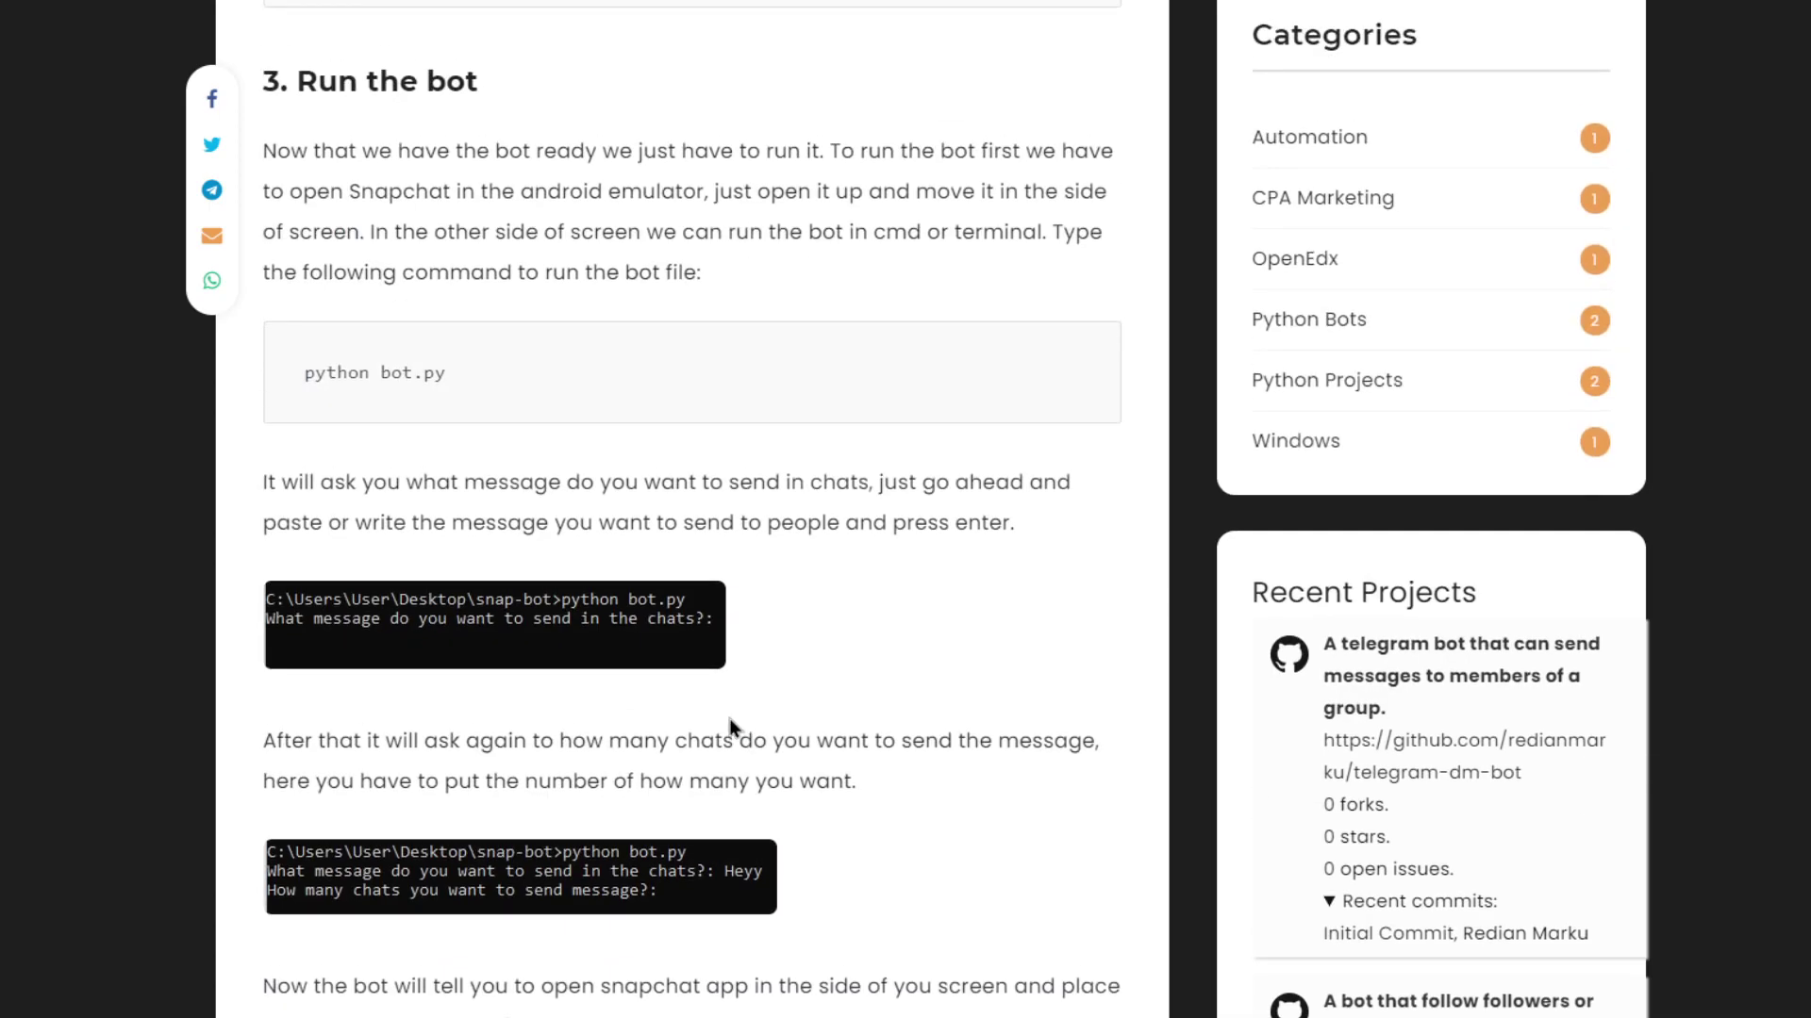
scroll(693, 509, "up", 3)
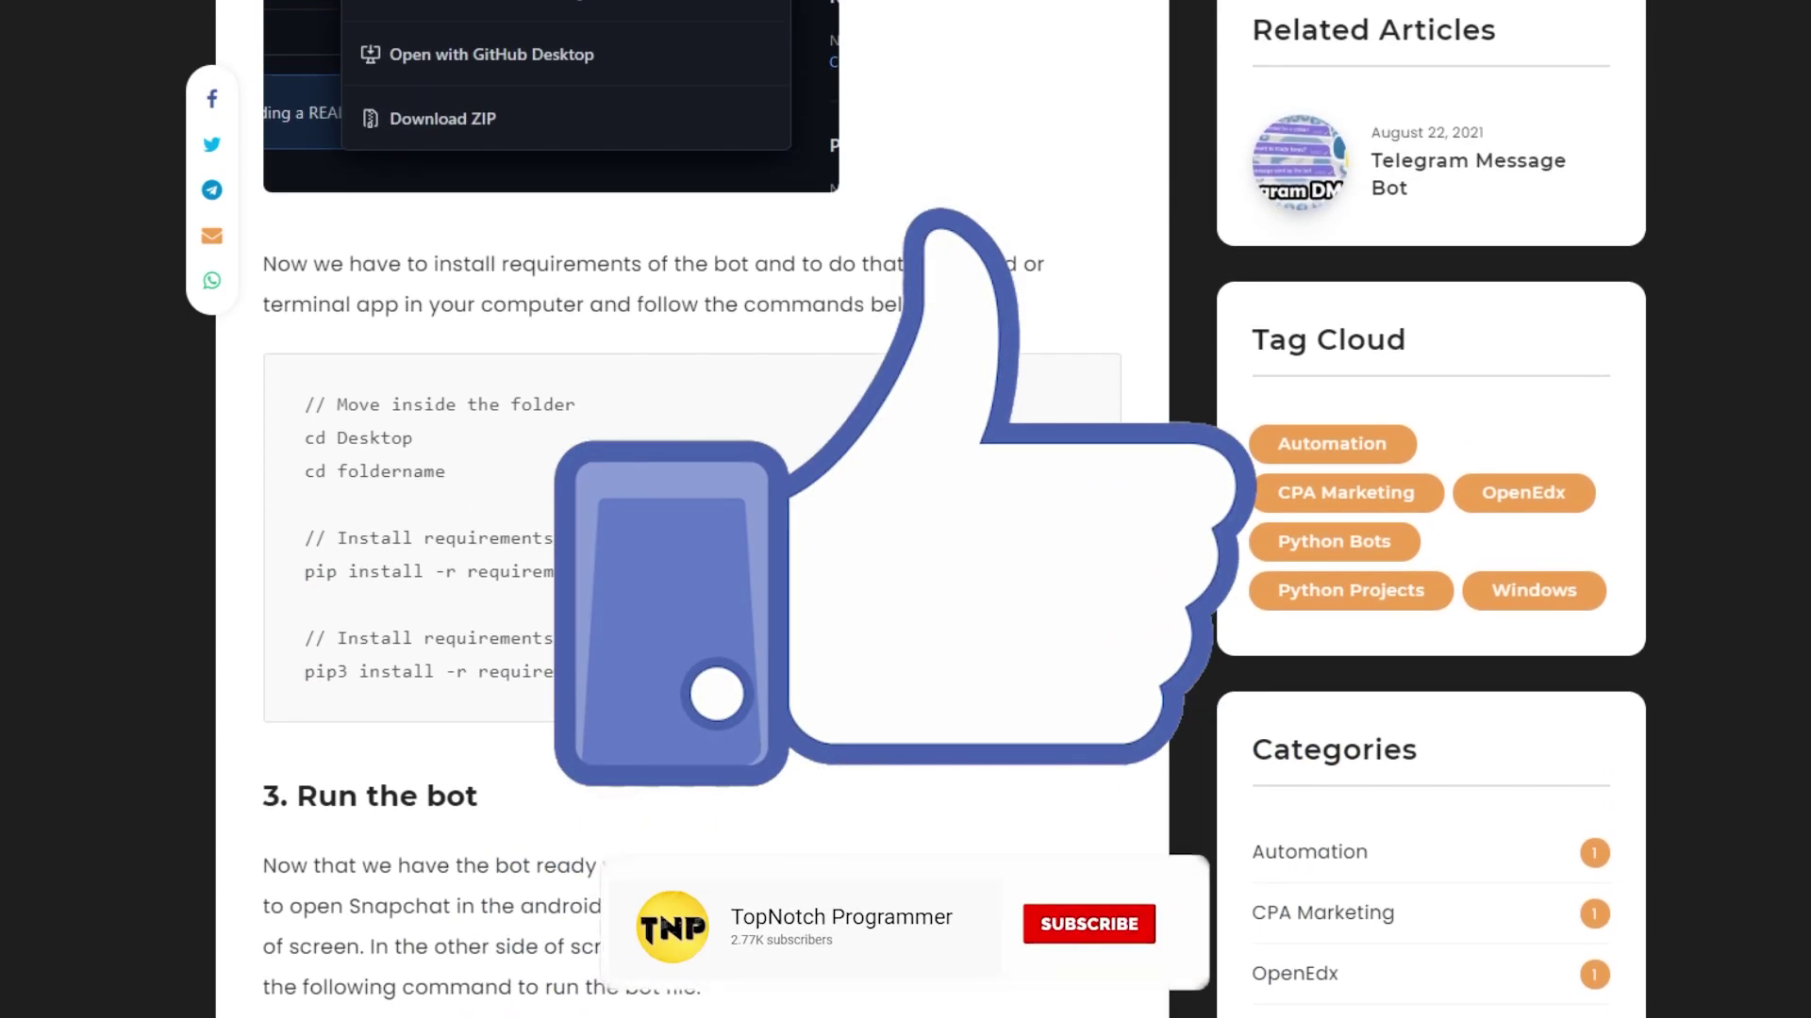
scroll(693, 509, "up", 6)
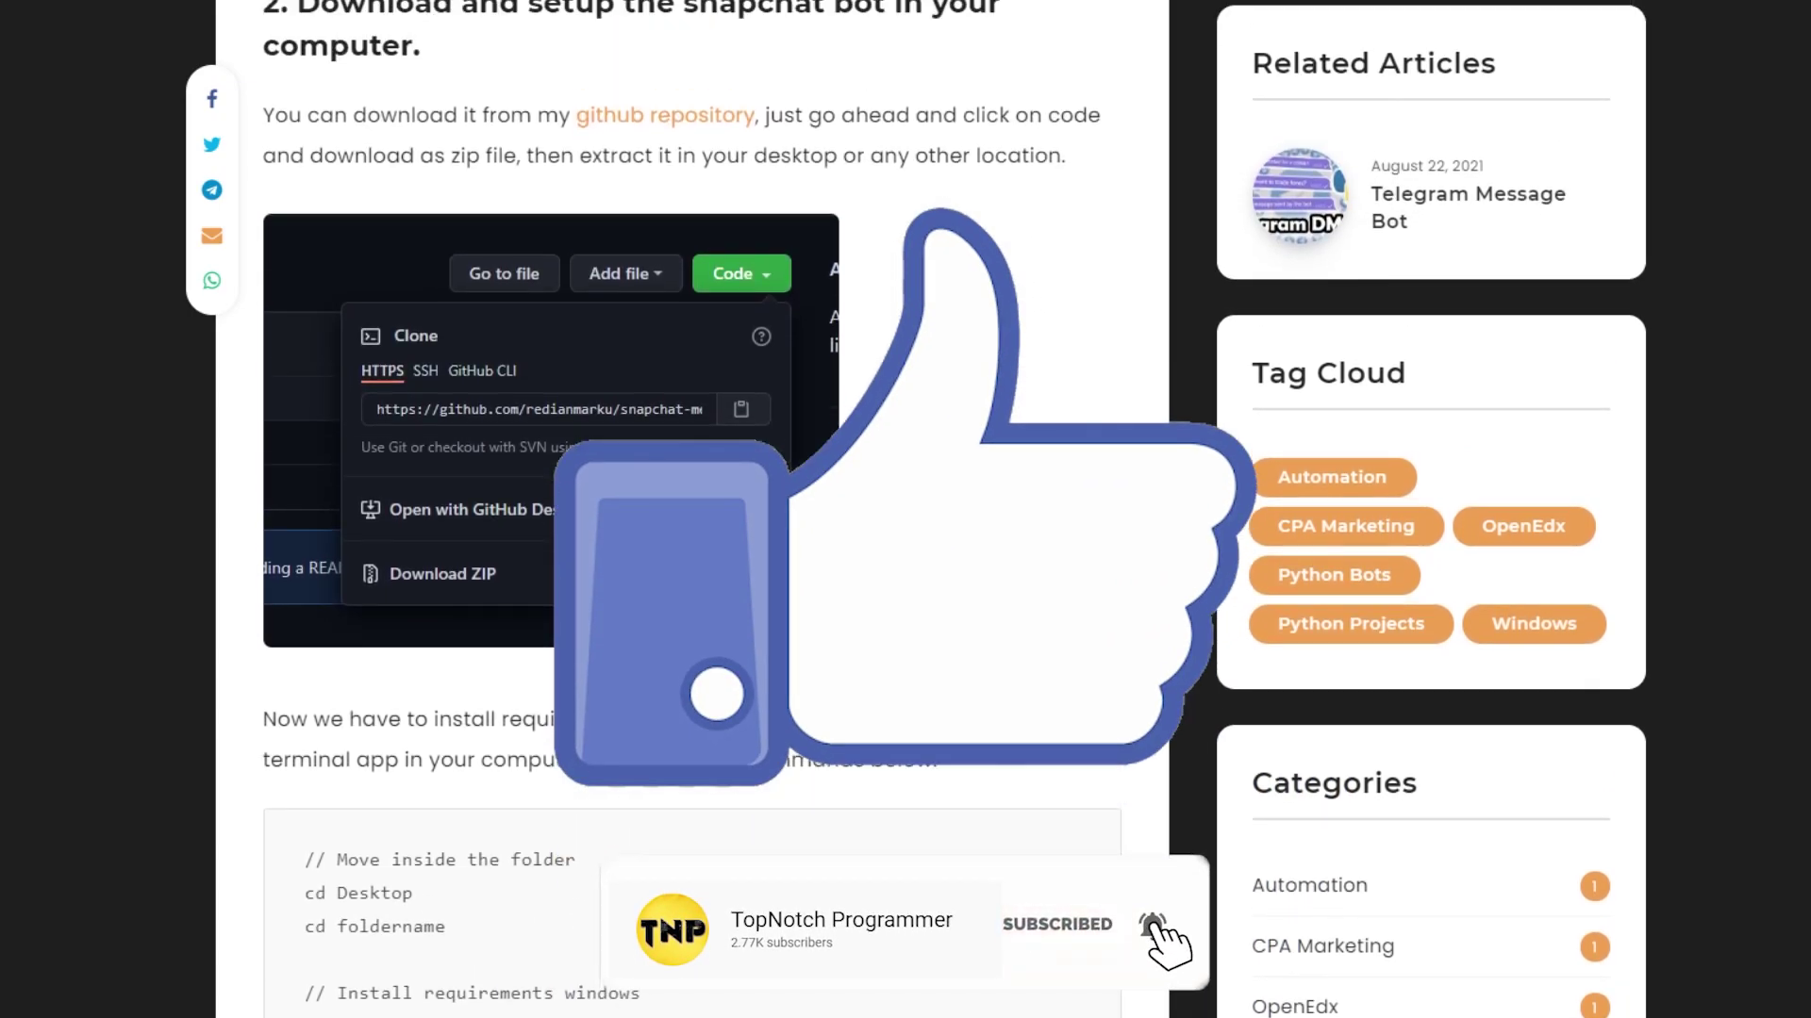